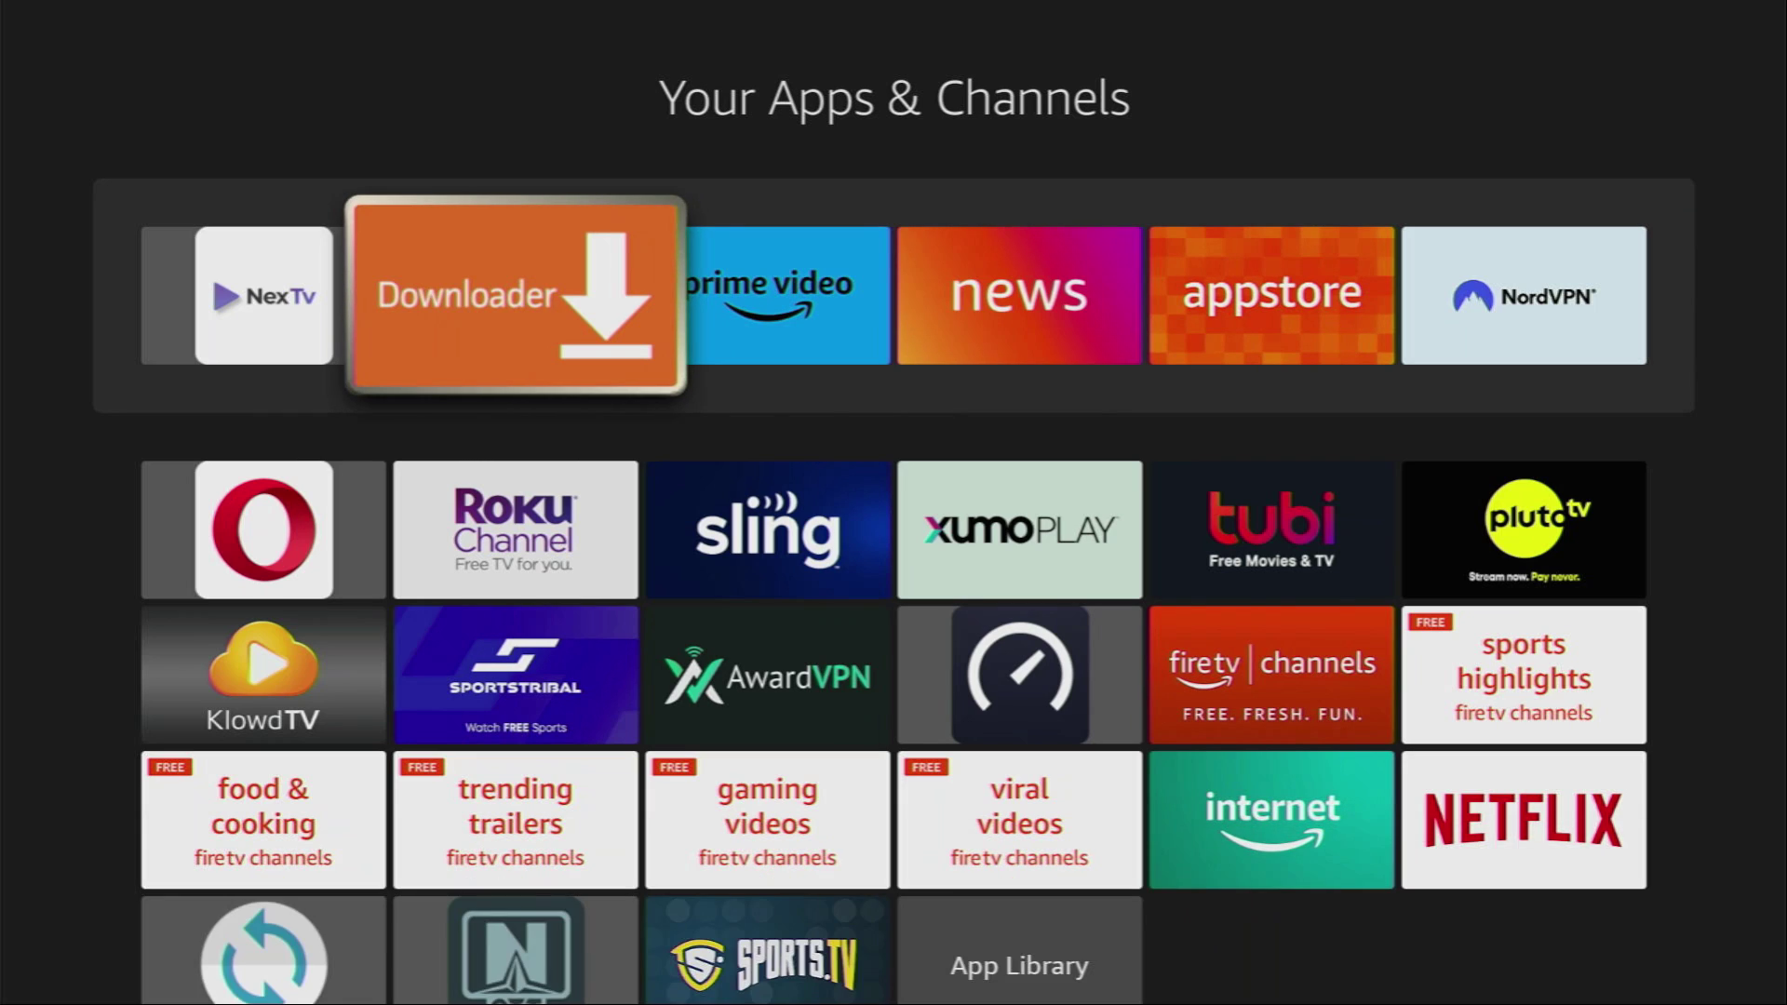
Search Fire TV by entering 'DO' on the keyboard and choose the Downloader suggestion
key(Home)
key(Left)
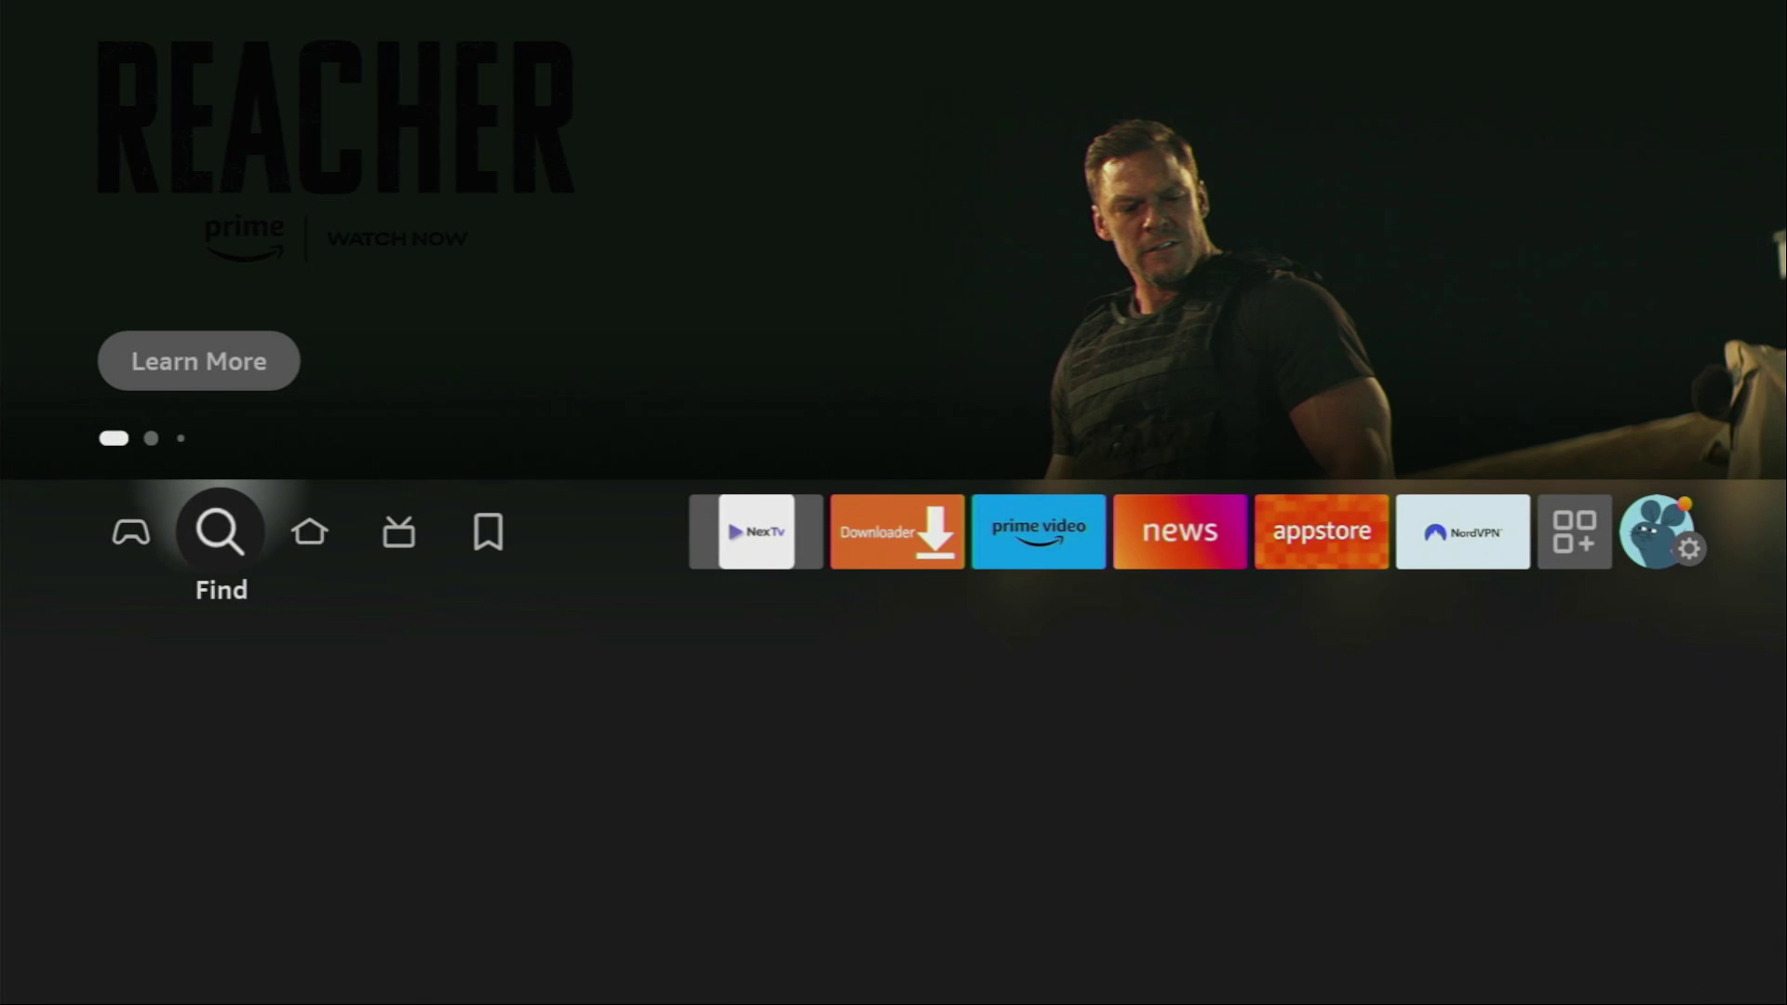
key(Down)
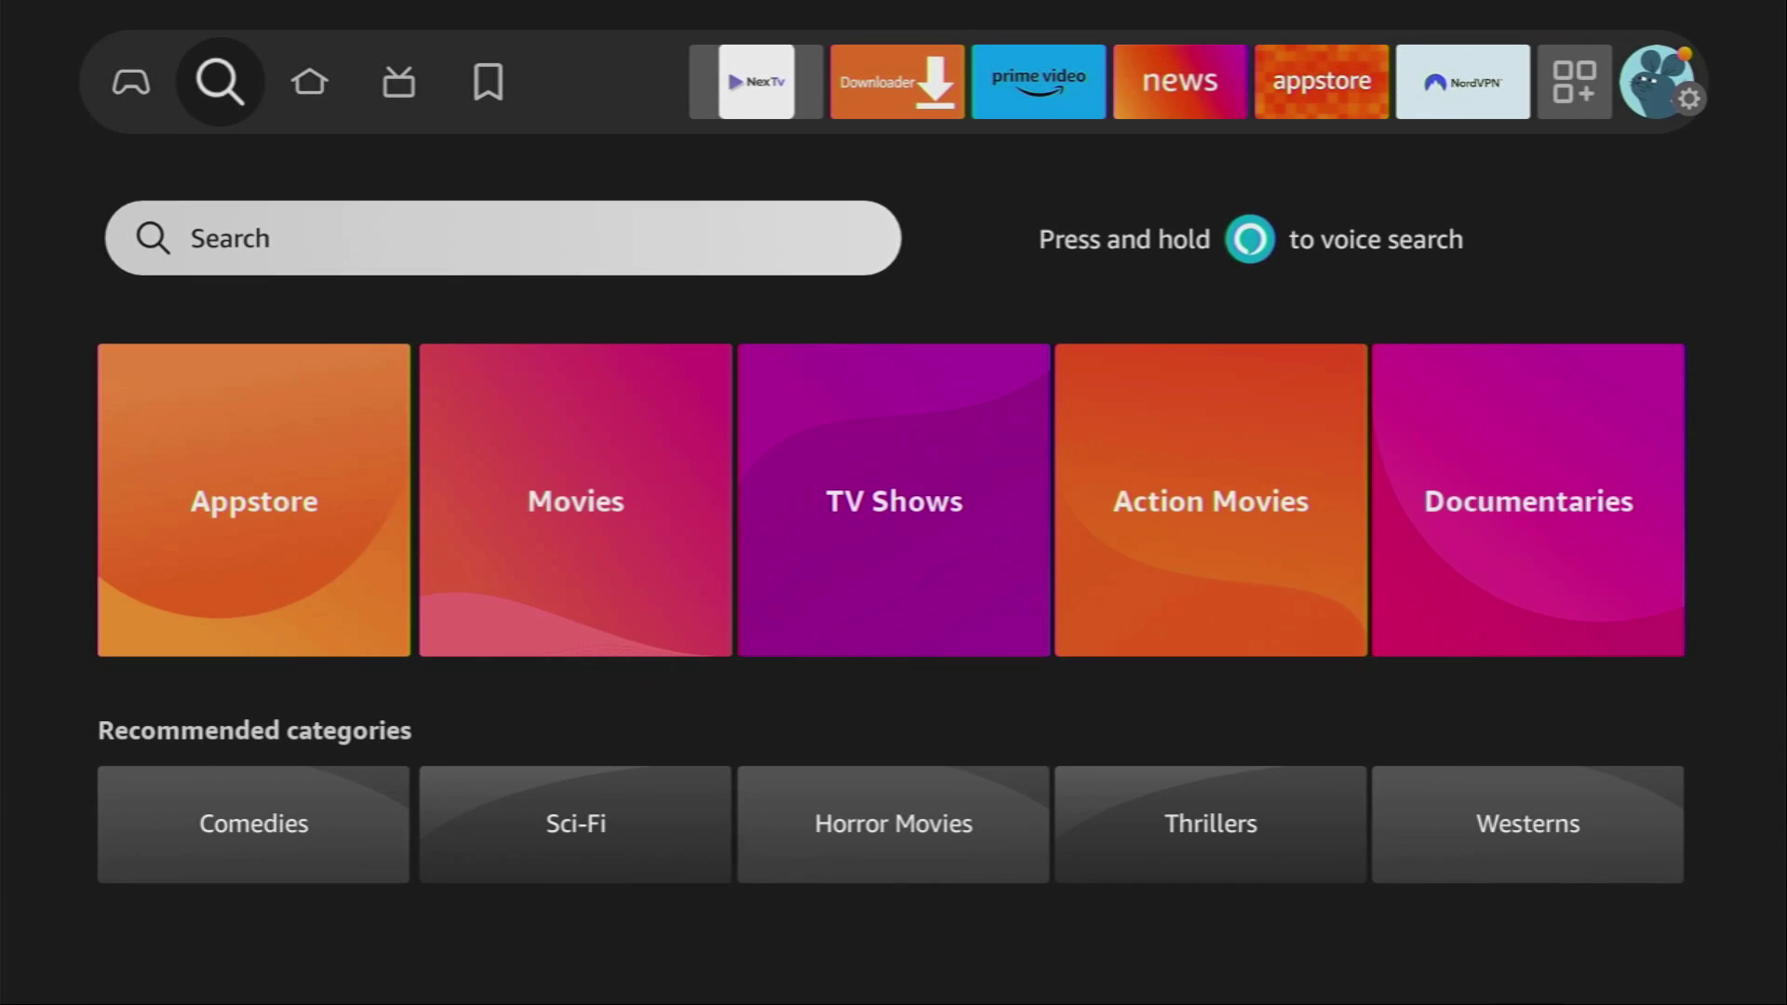
key(Return)
key(Right)
key(Right)
key(Right)
key(Return)
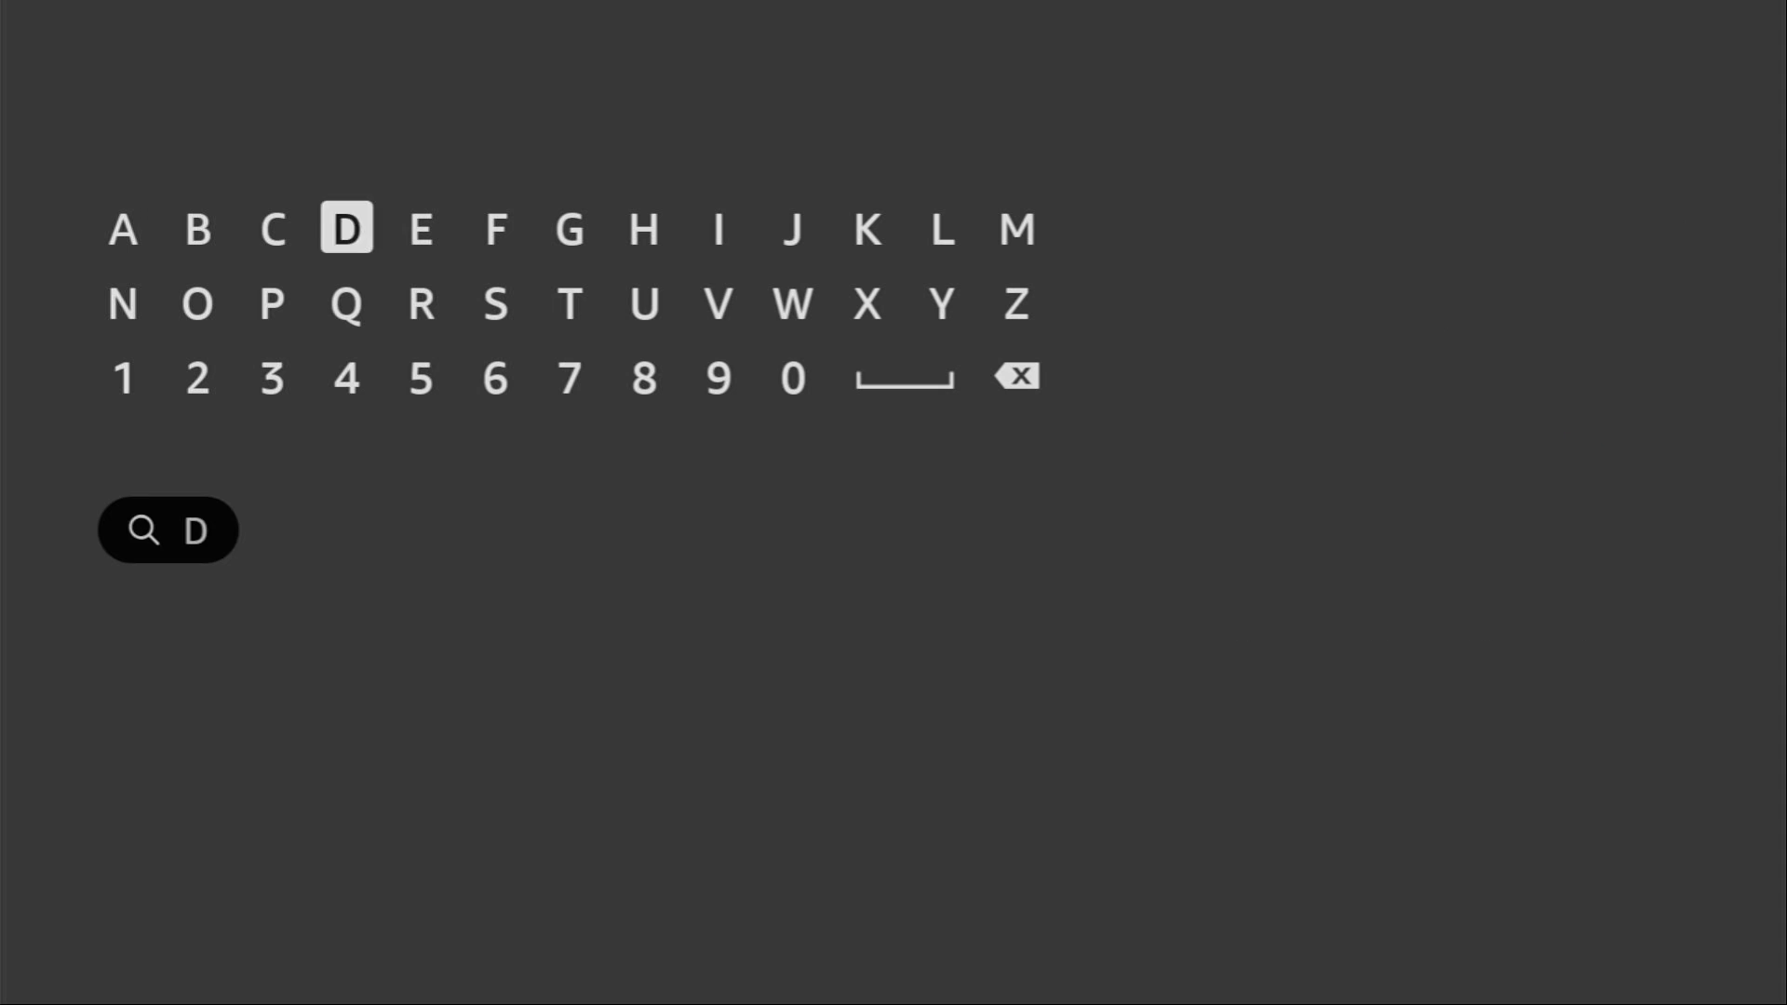
key(Down)
key(Left)
key(Left)
key(Return)
key(Down)
key(Down)
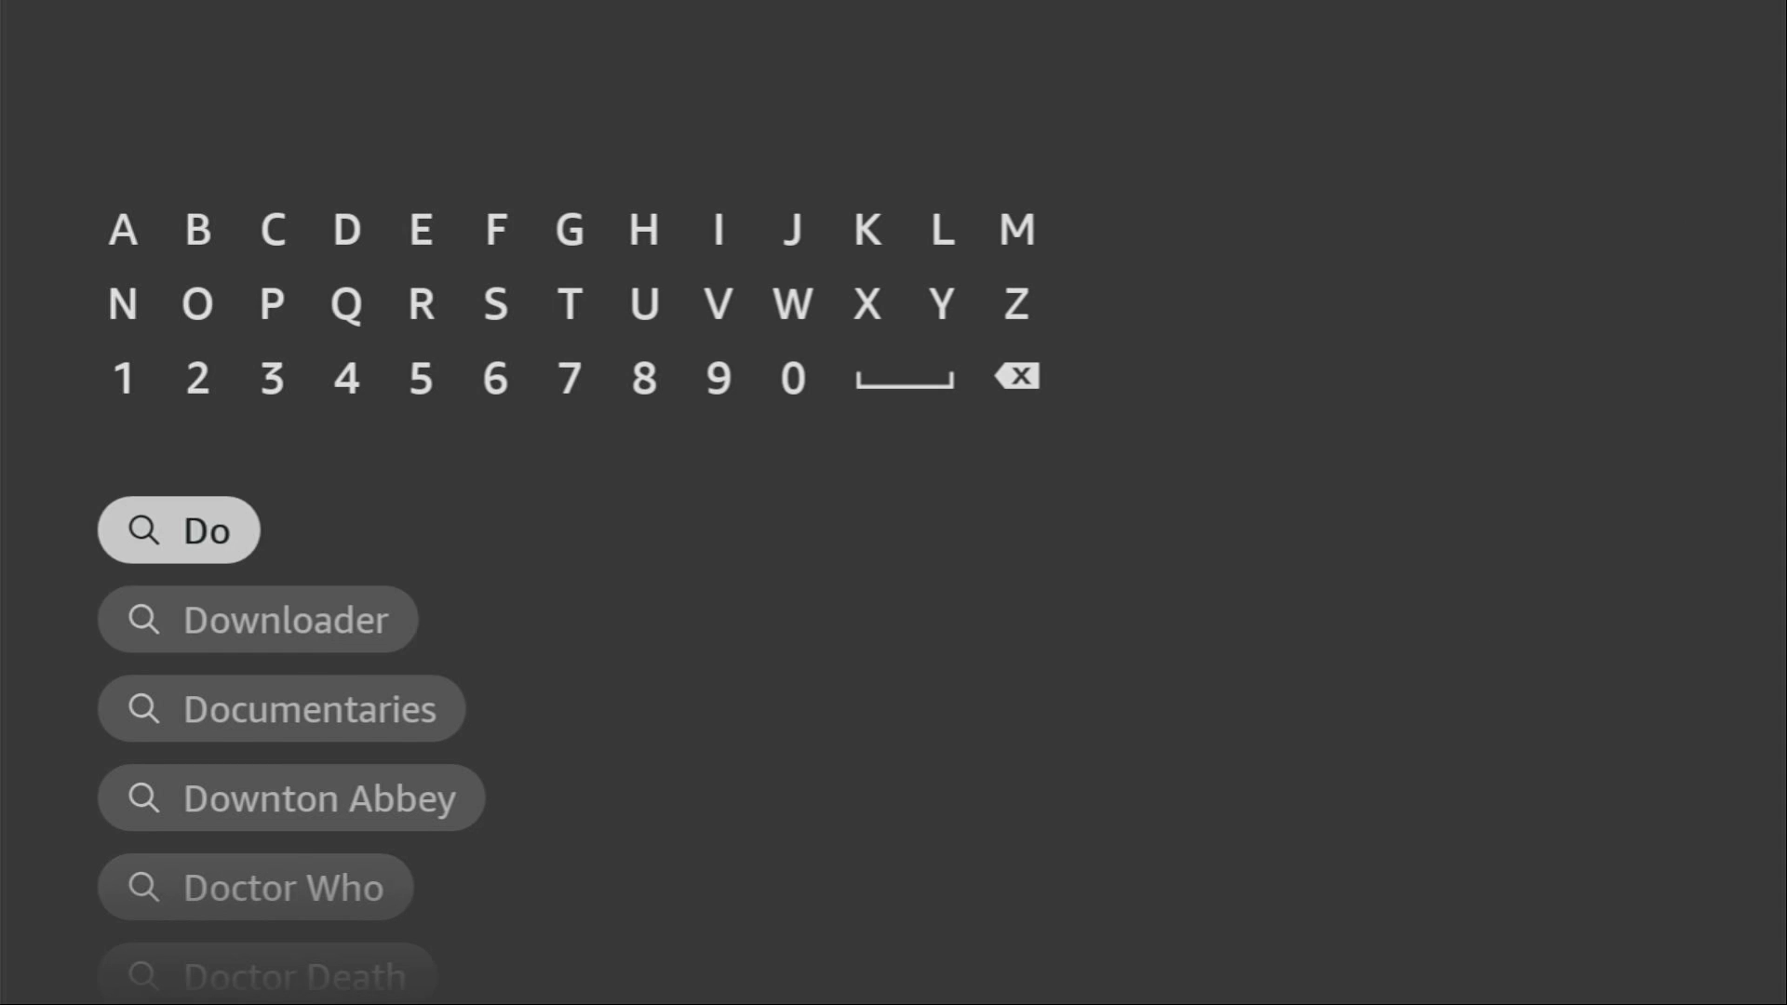
key(Down)
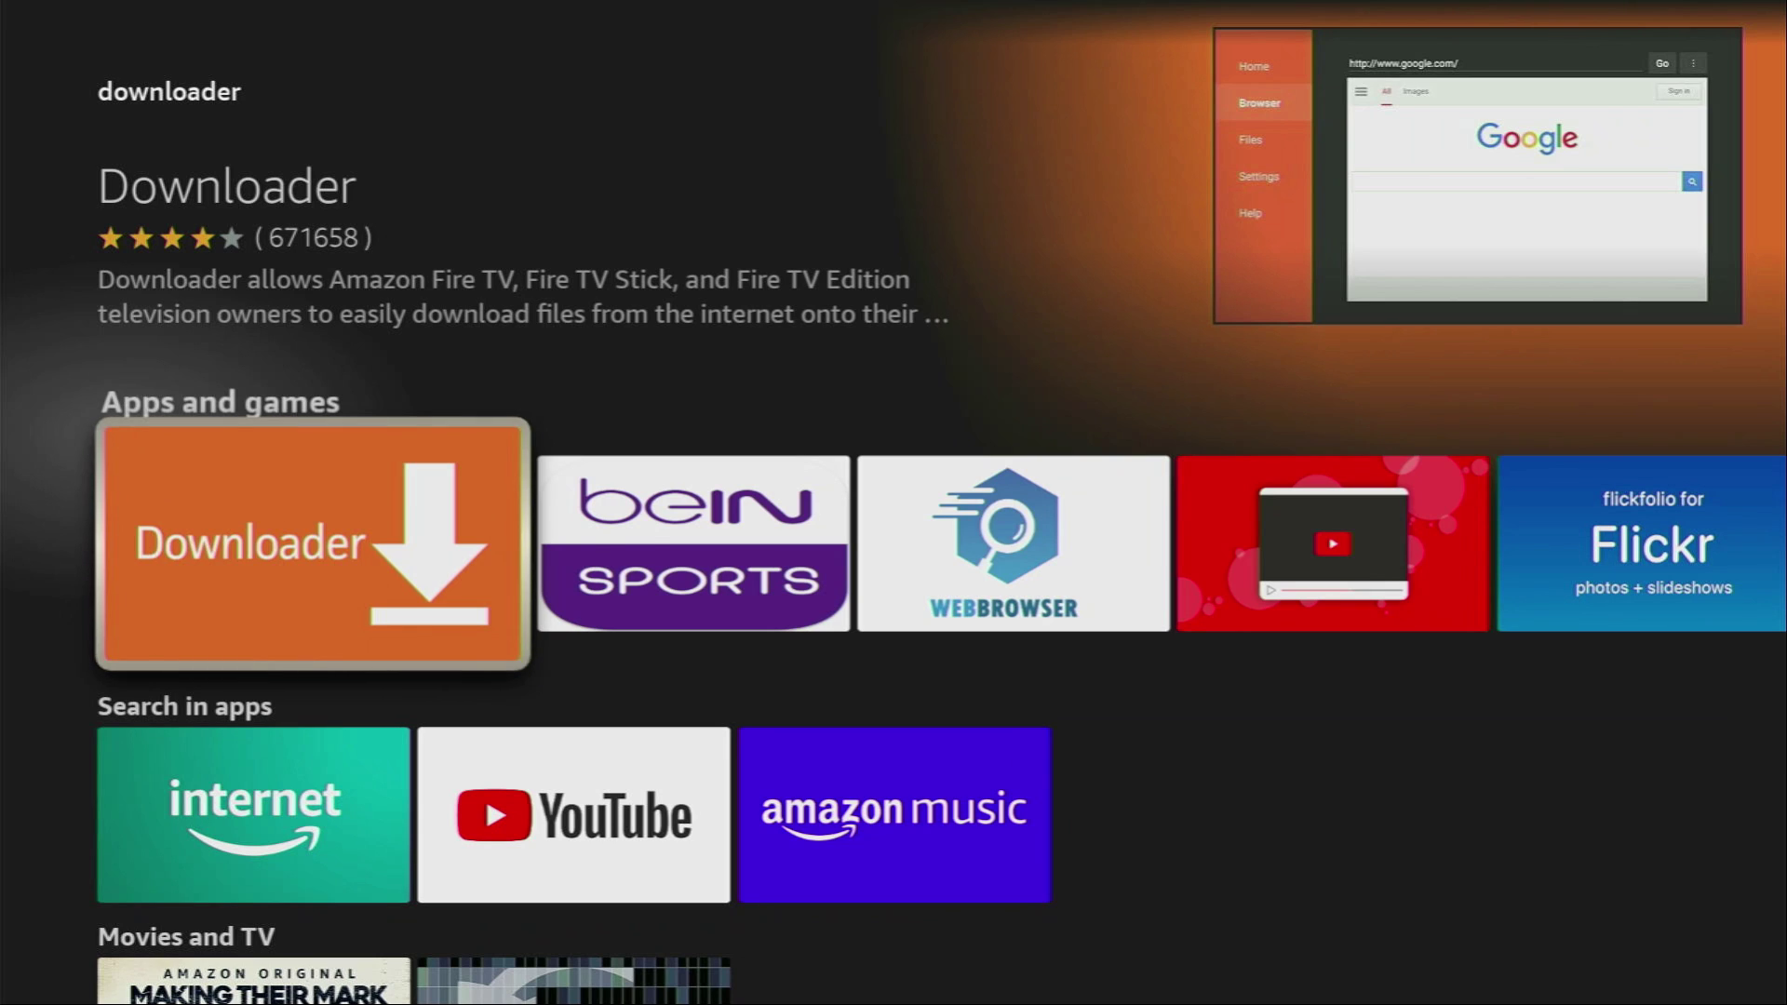
Open Settings > My Fire TV > About and select Fire TV Stick to confirm developer mode
key(Home)
key(Right)
key(Right)
key(Right)
key(Right)
key(Right)
key(Right)
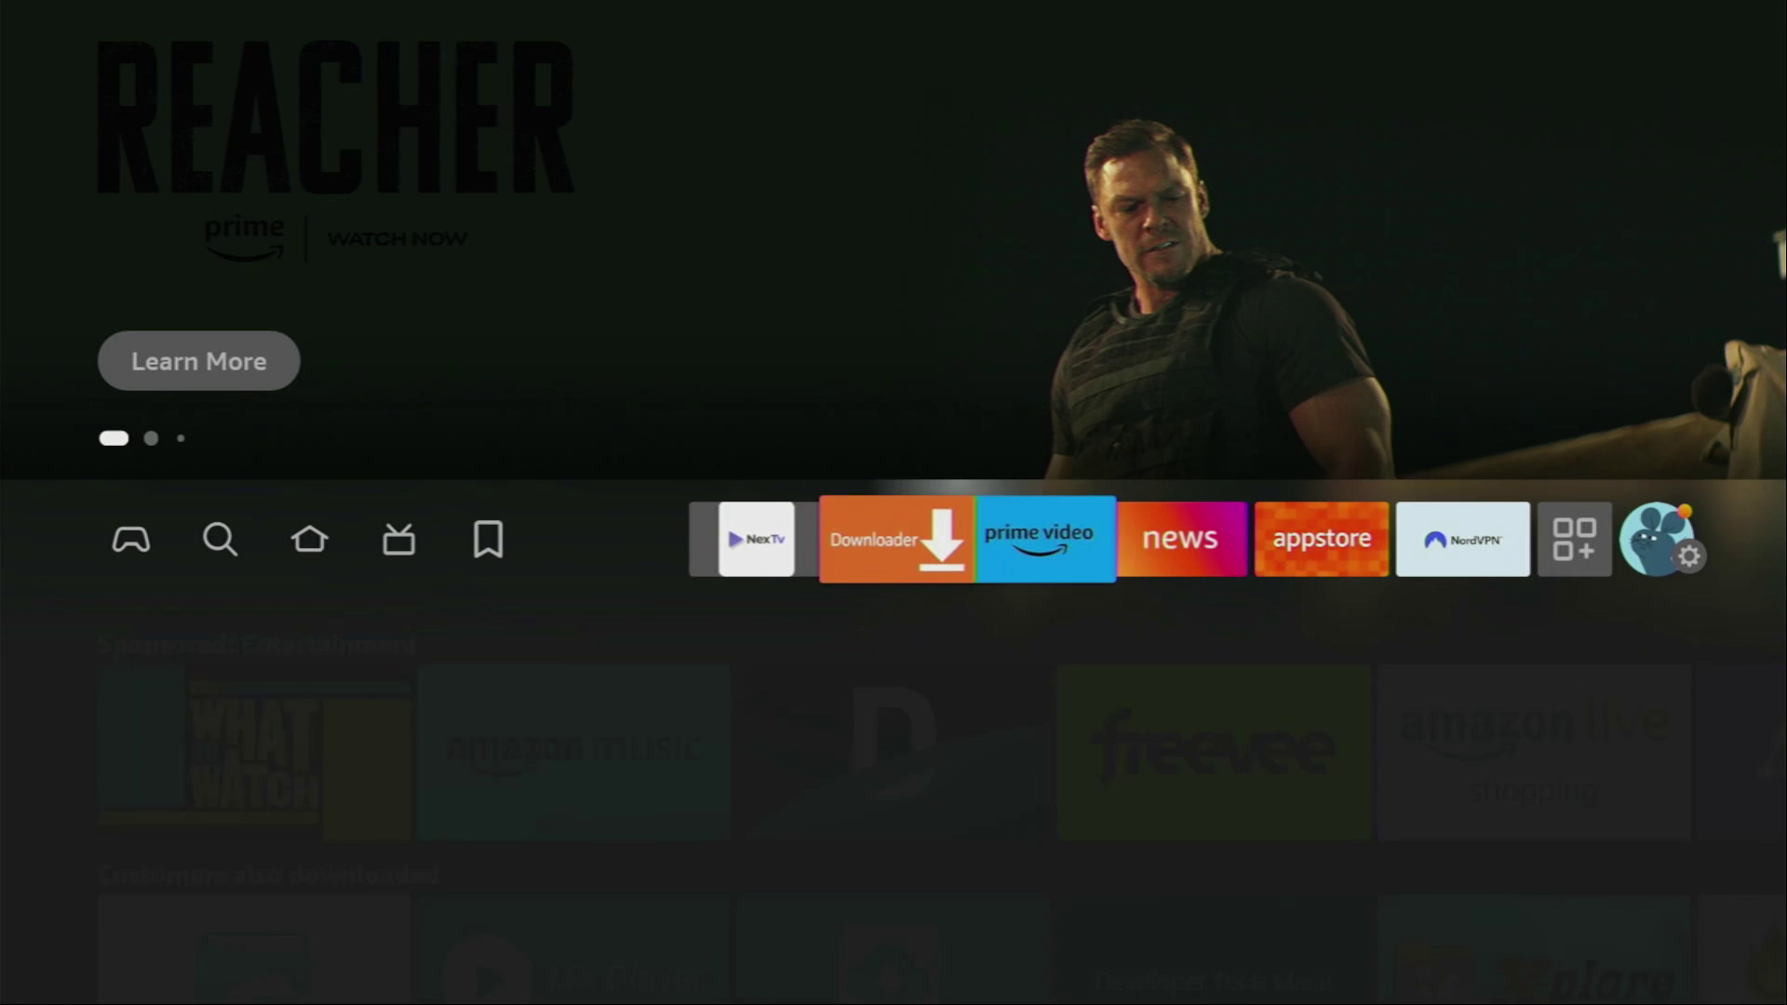
key(Right)
key(Right)
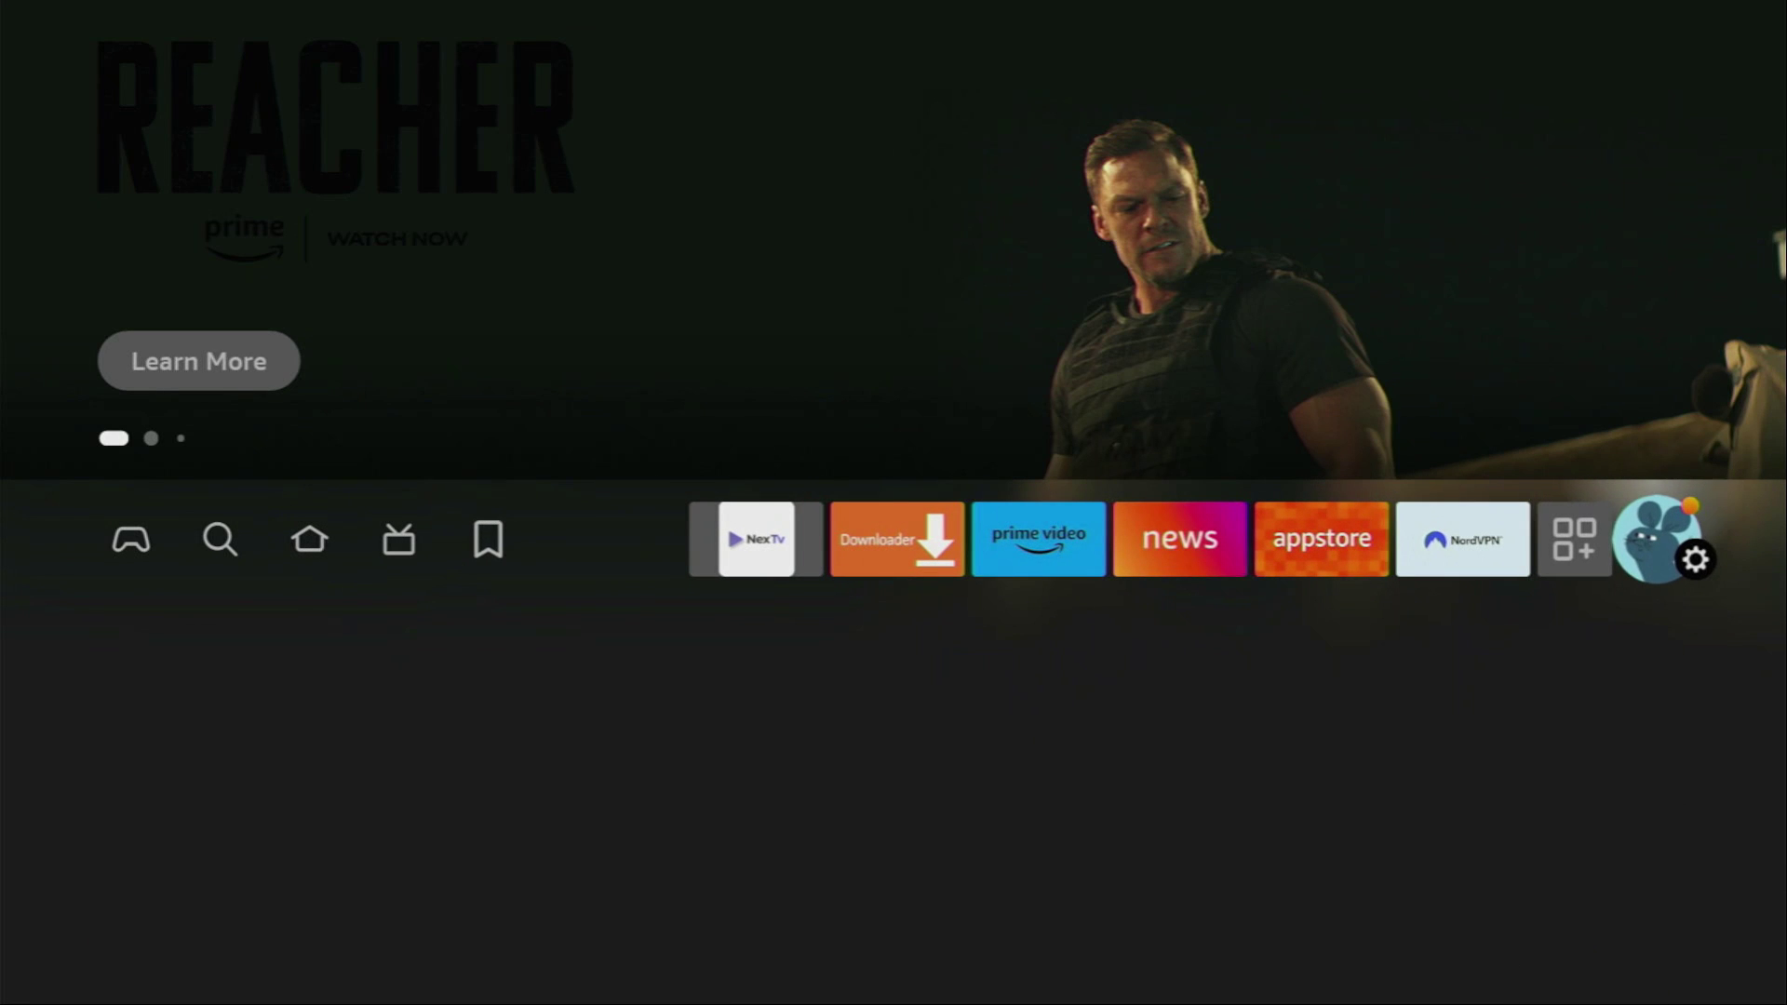
key(Down)
key(Down)
key(Down)
key(Right)
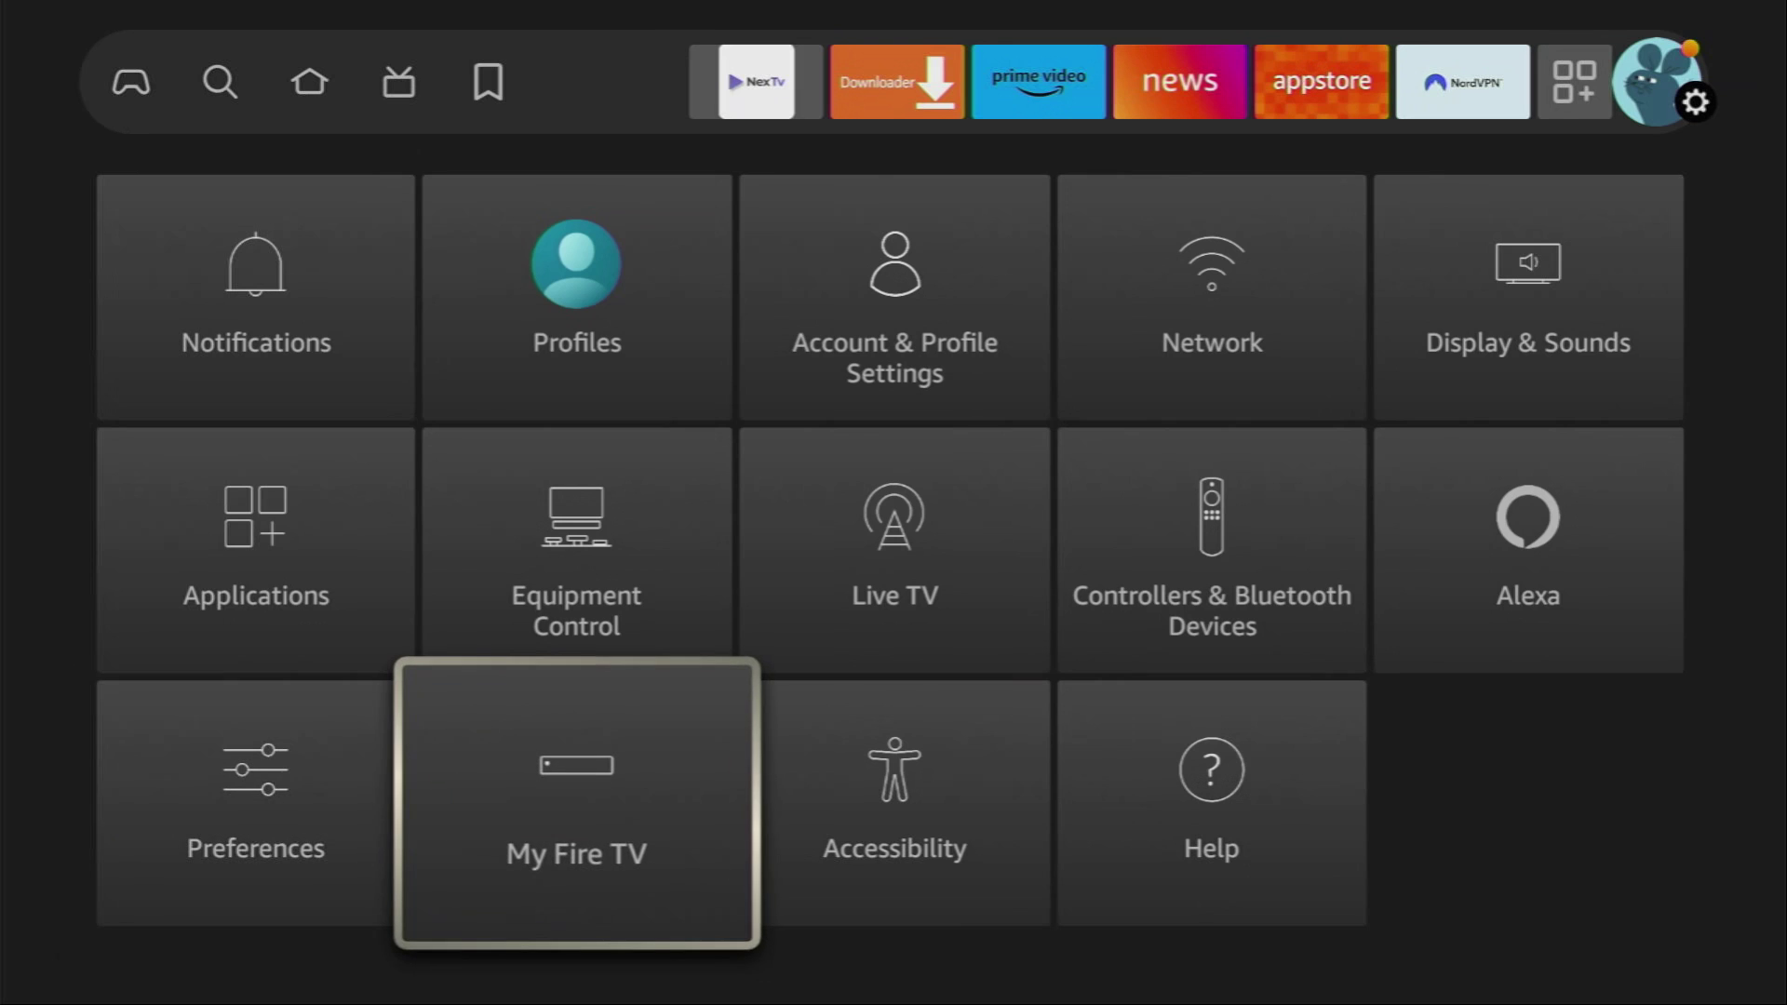
key(Return)
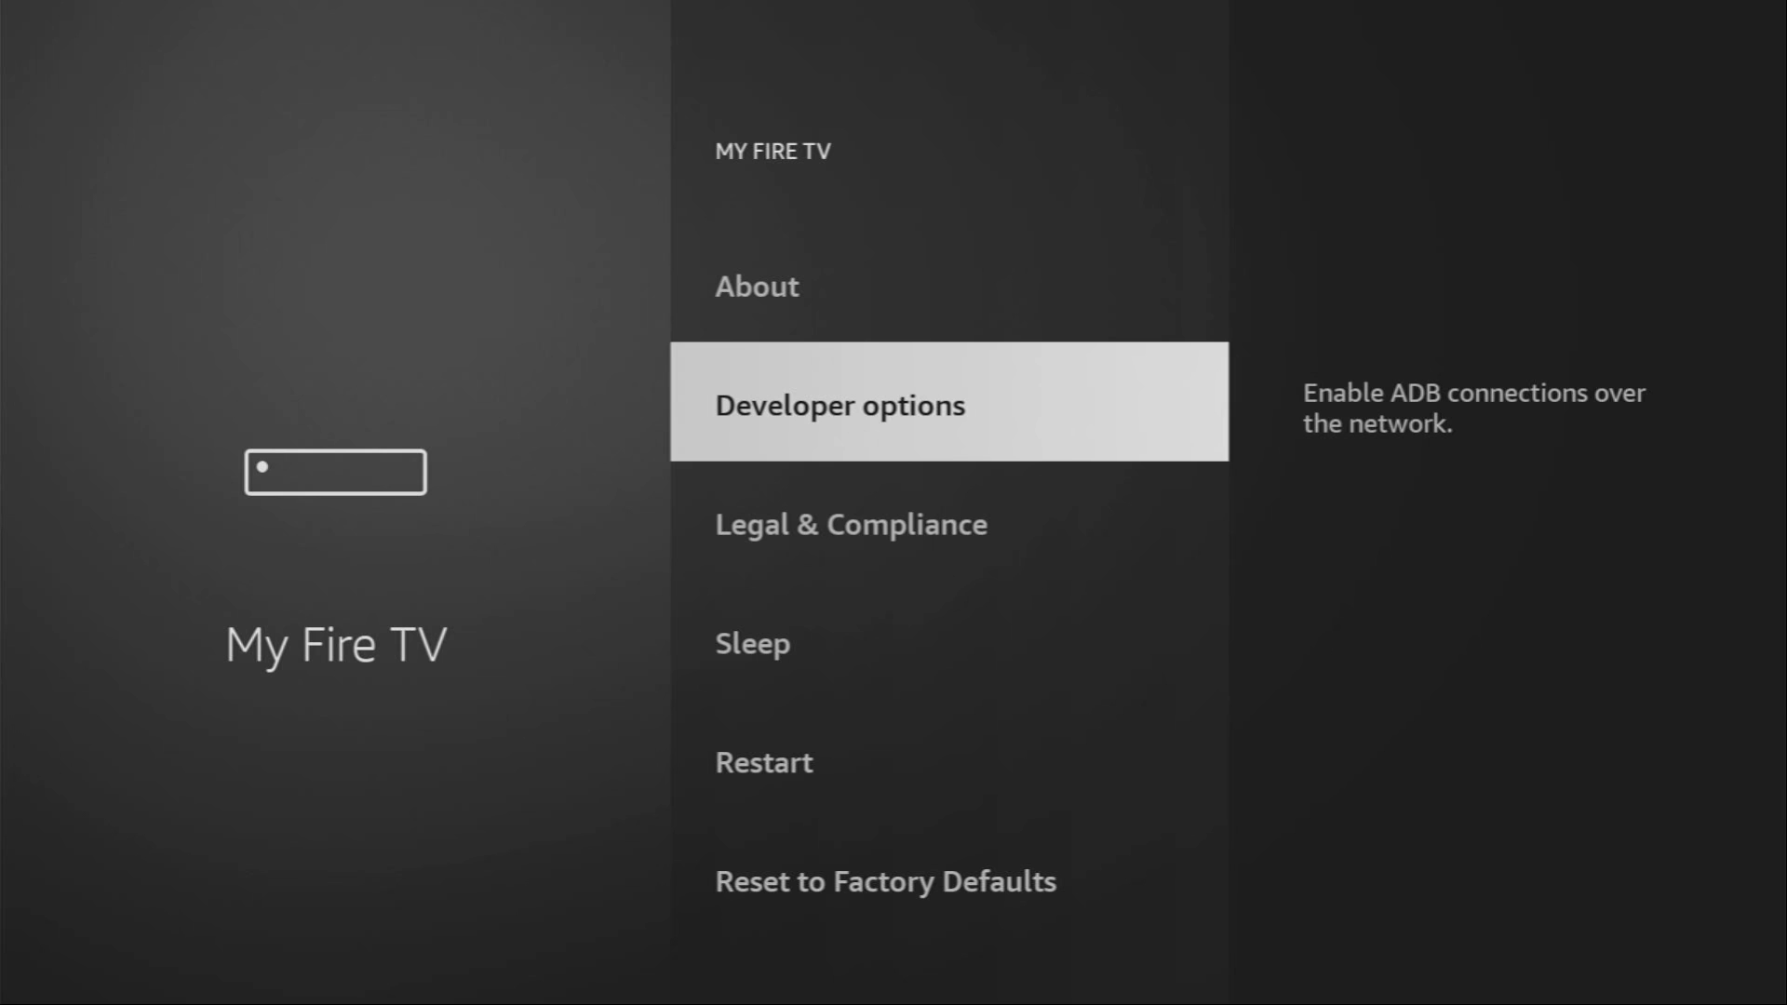
key(Up)
key(Return)
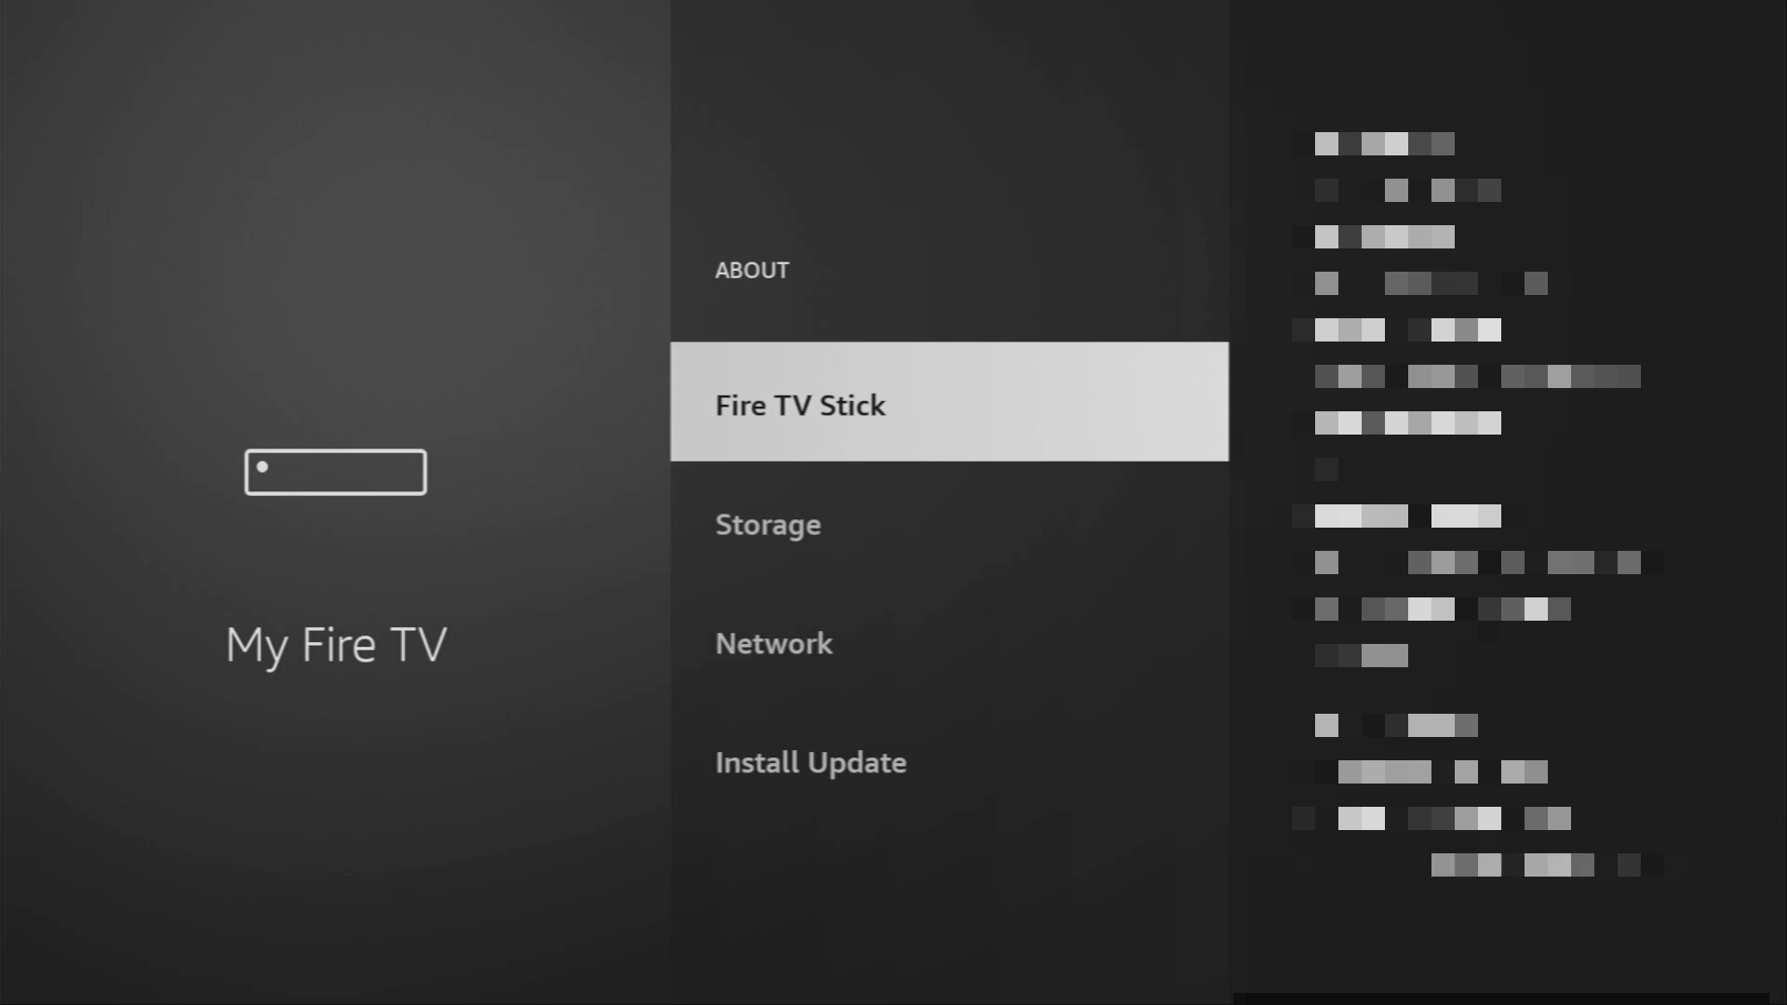
key(Return)
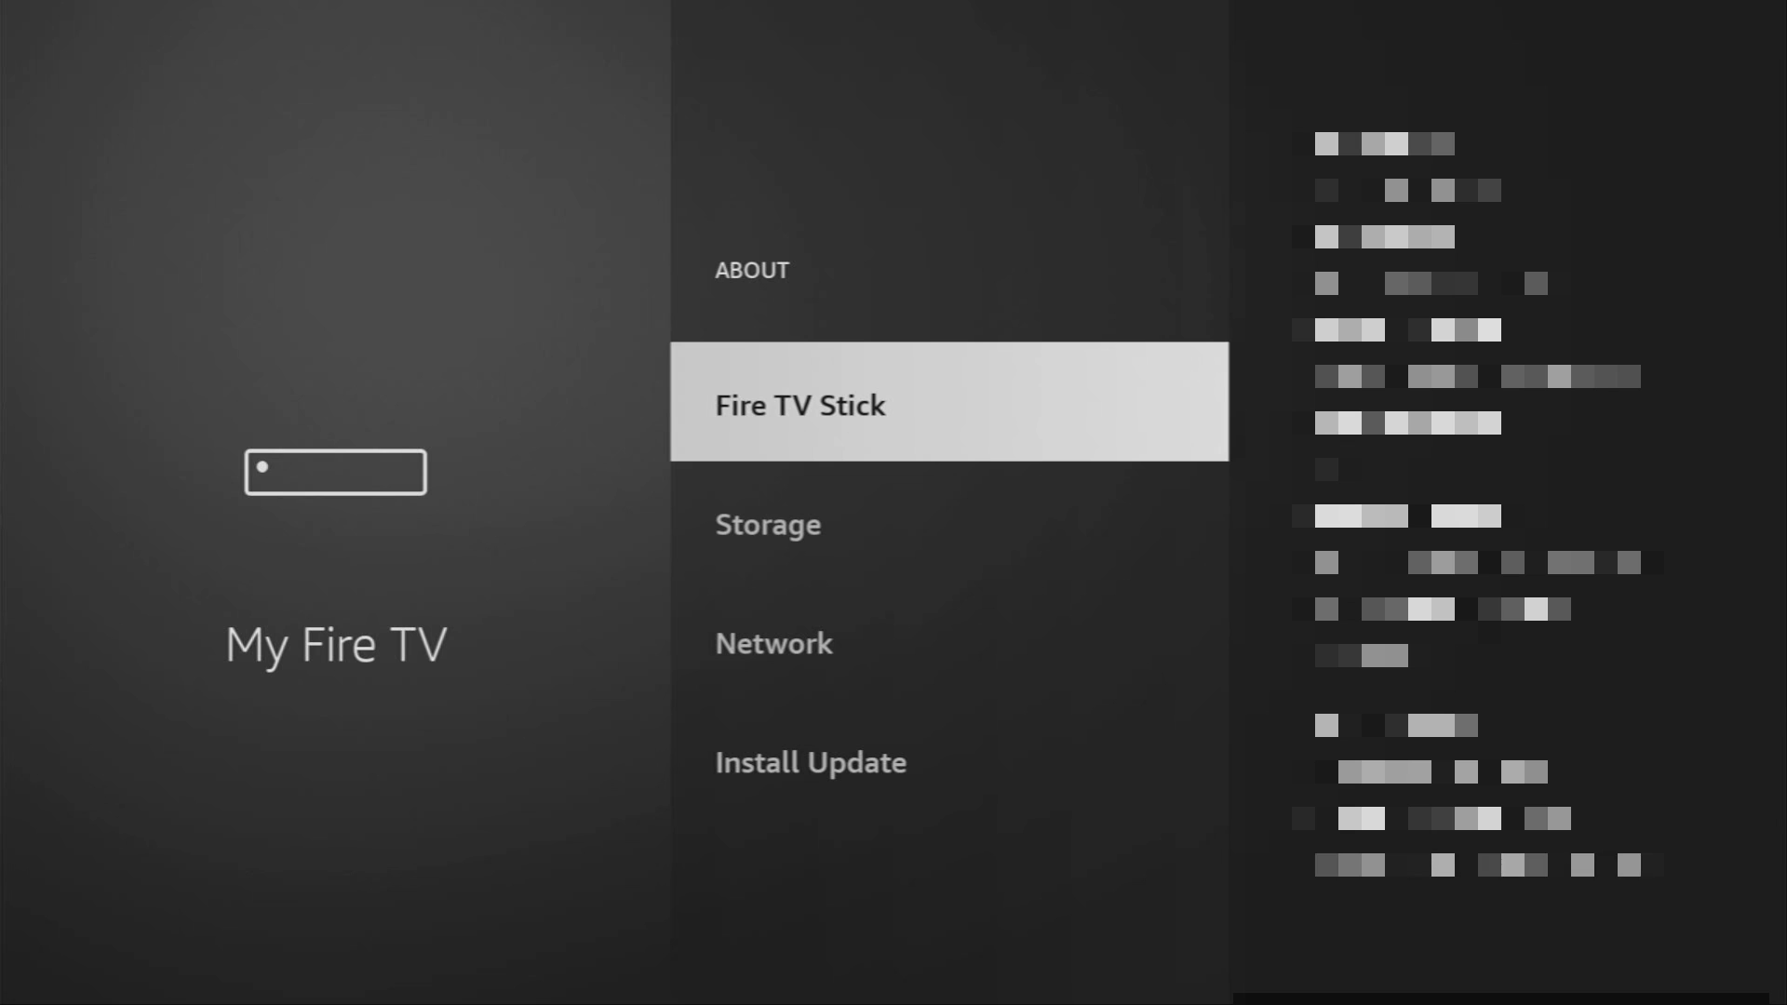
Check Downloader is ON under Developer options > Install unknown apps, then go Home
key(Escape)
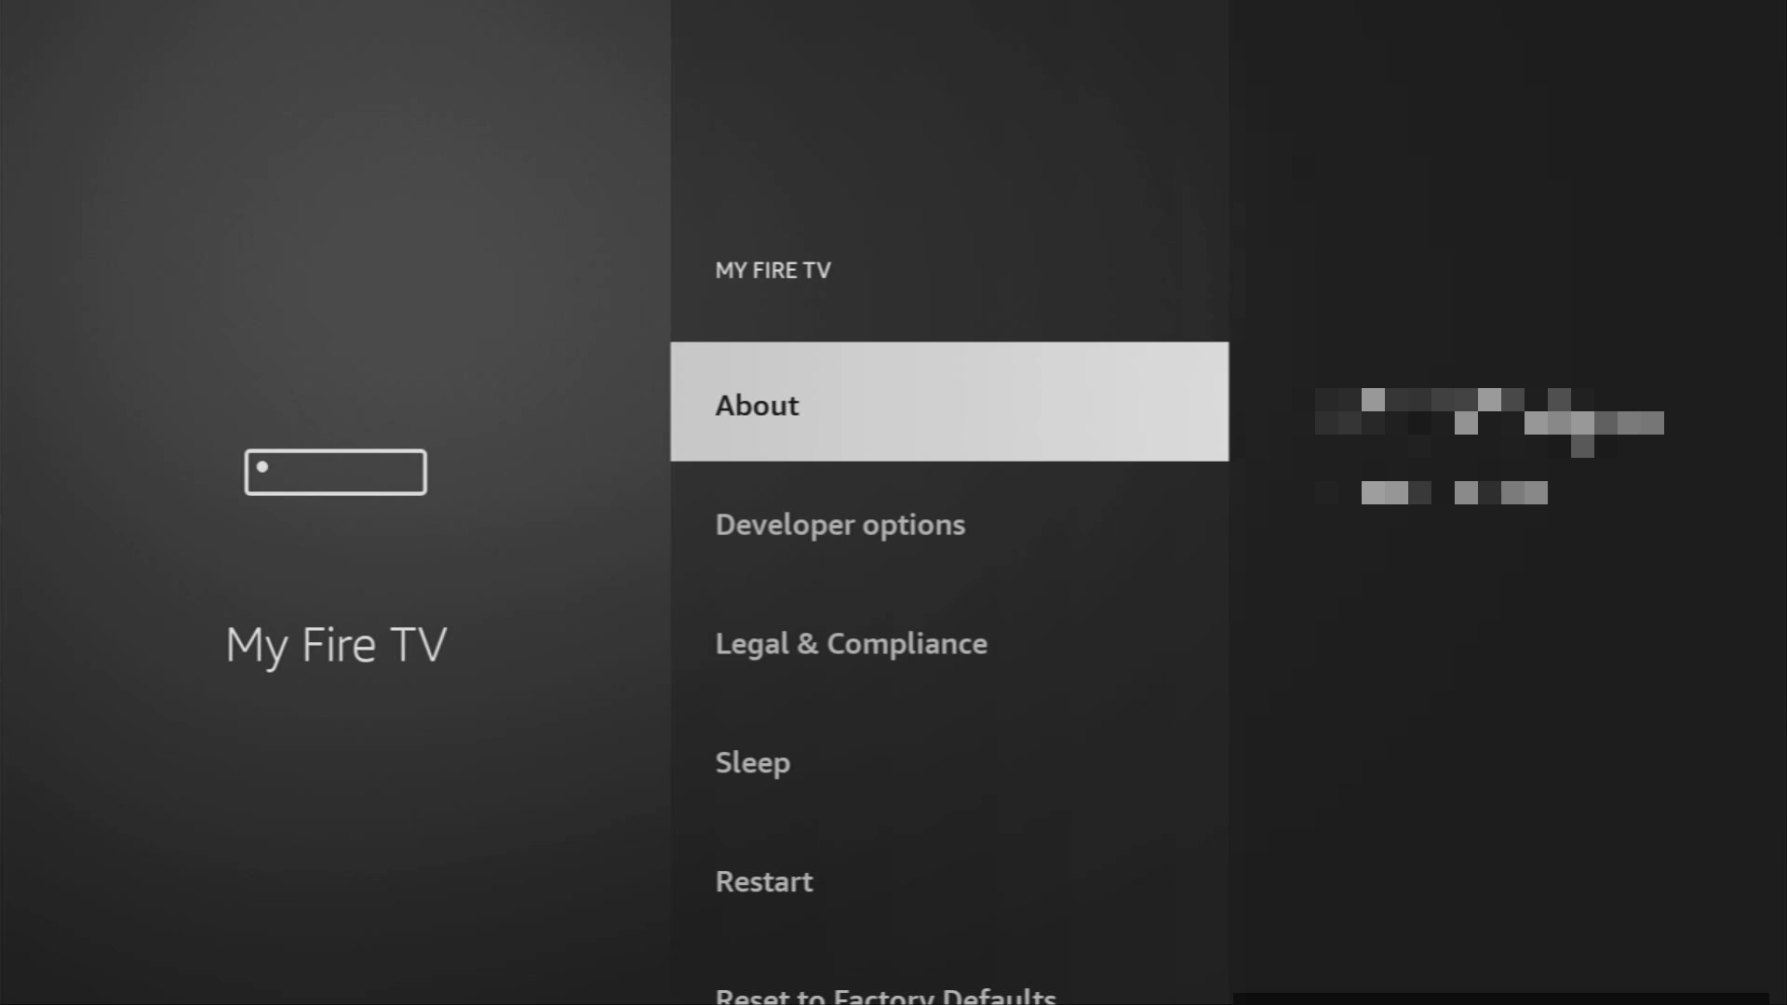
key(Down)
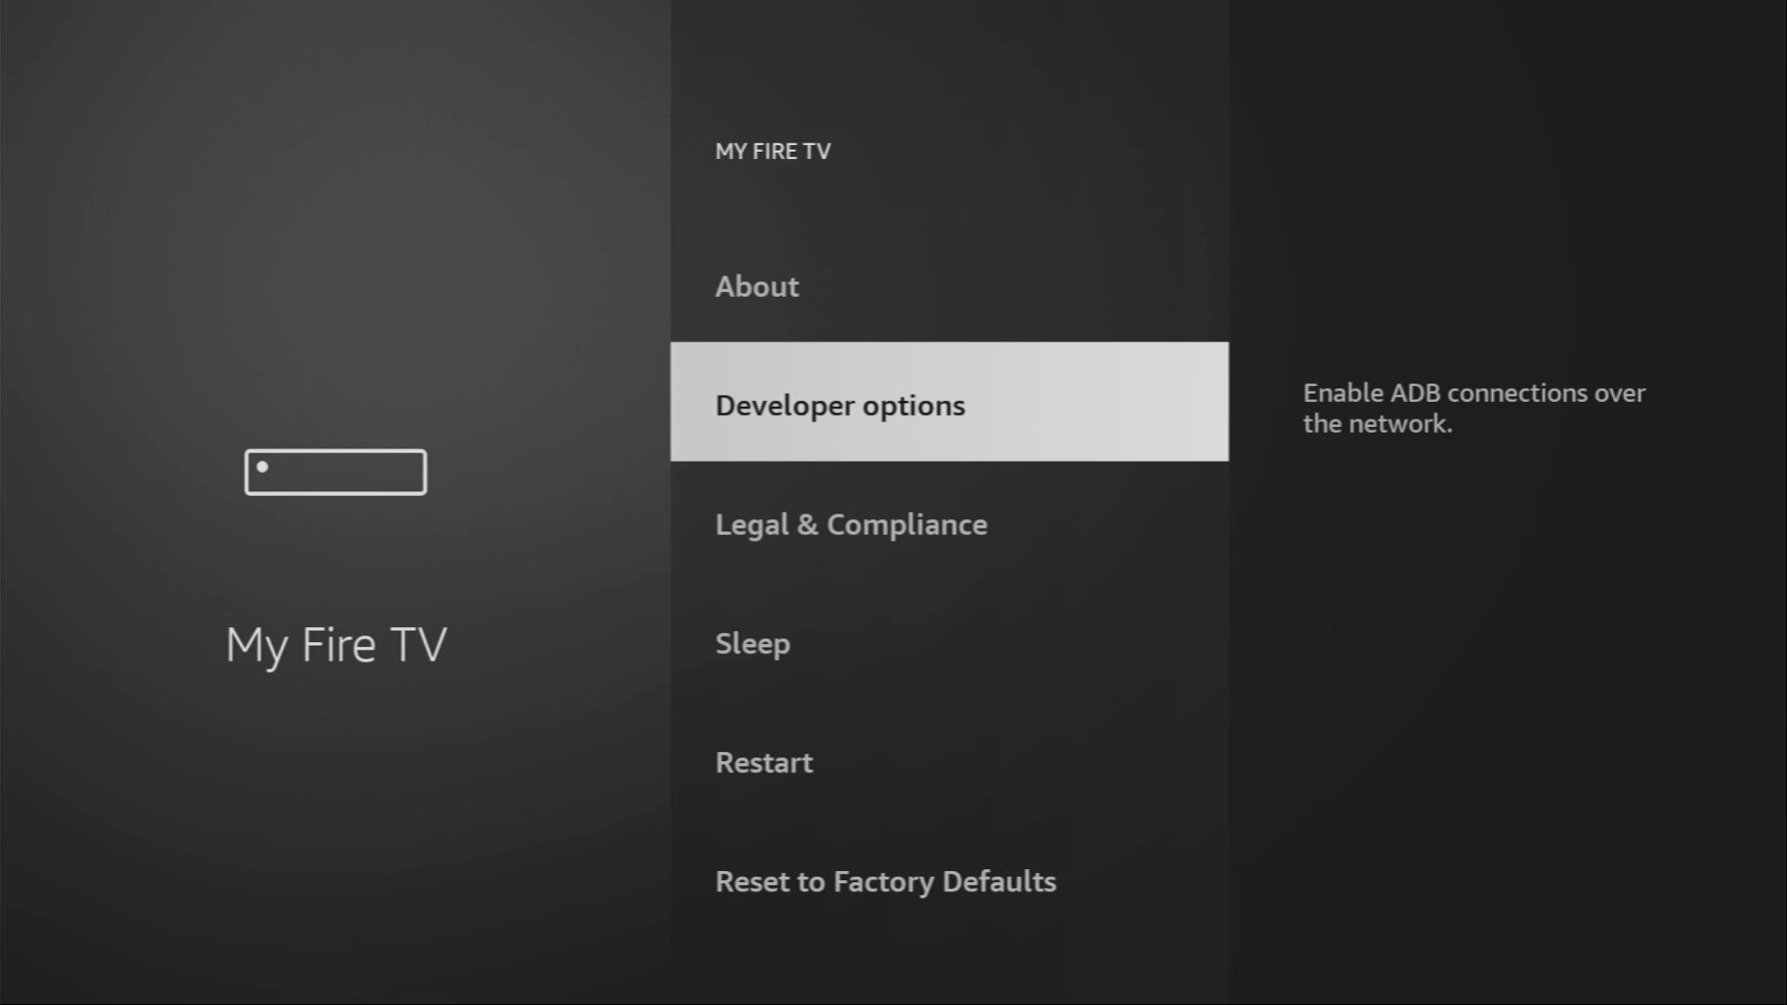
key(Return)
key(Return)
key(Down)
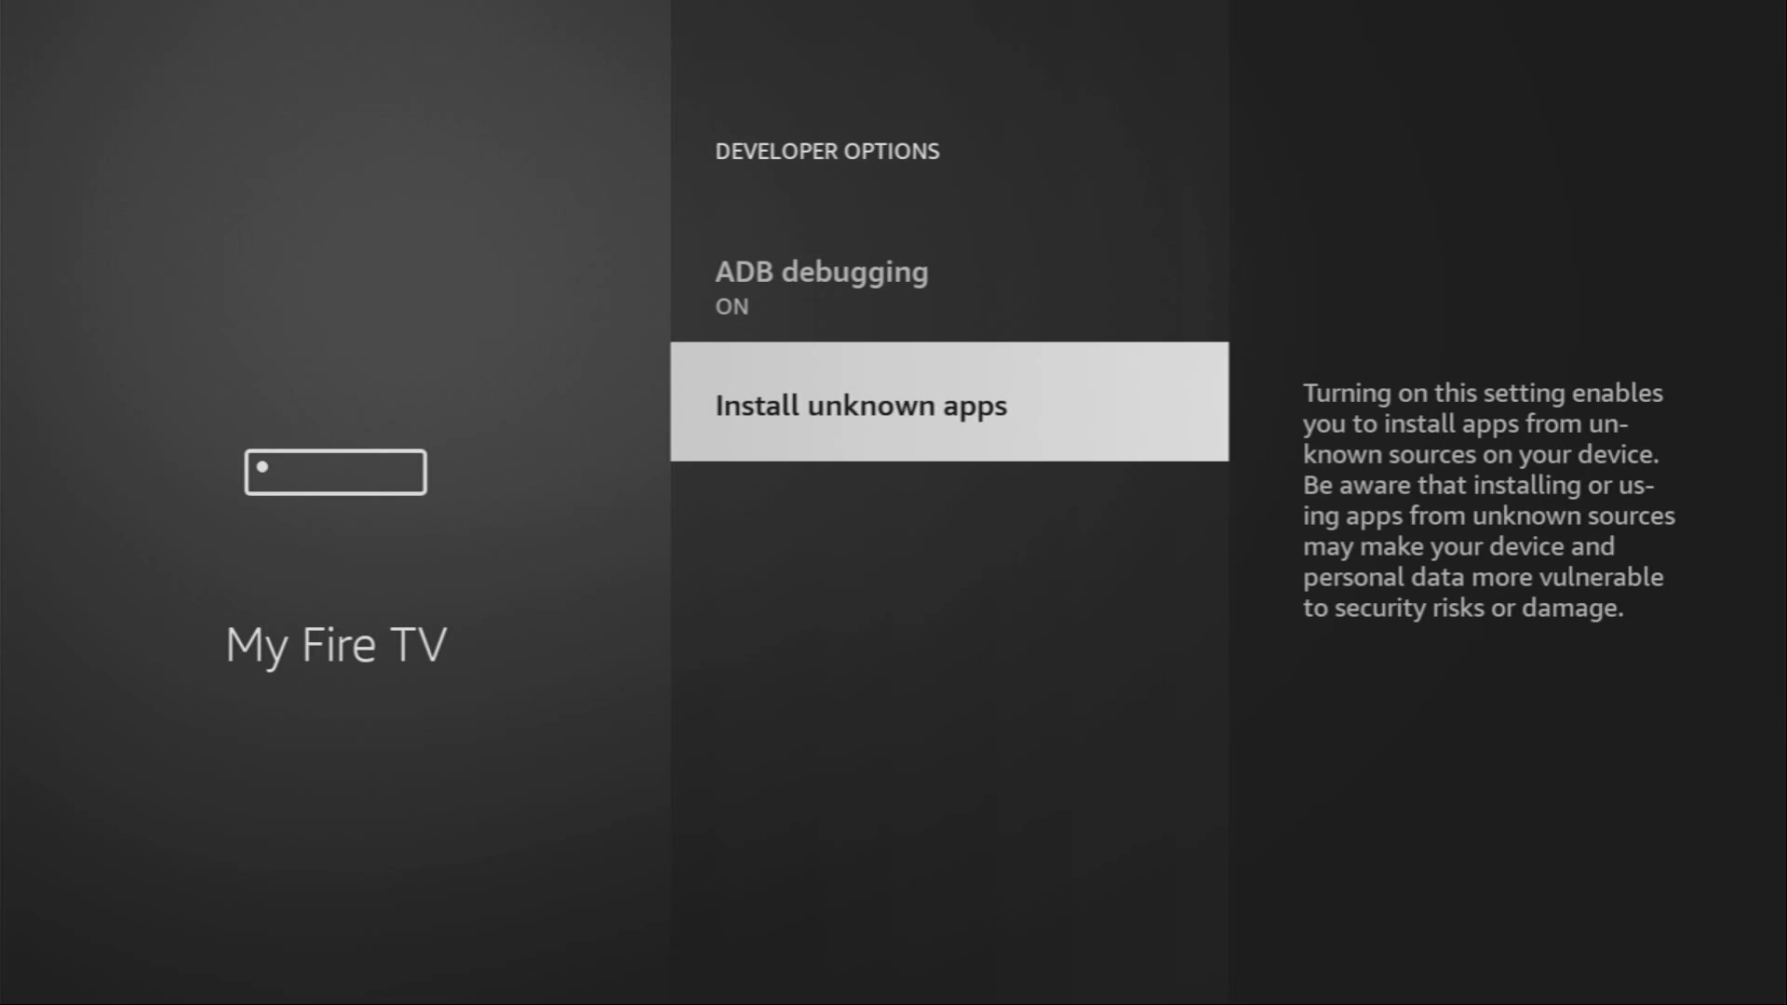
key(Return)
key(Down)
key(Down)
key(Down)
key(Return)
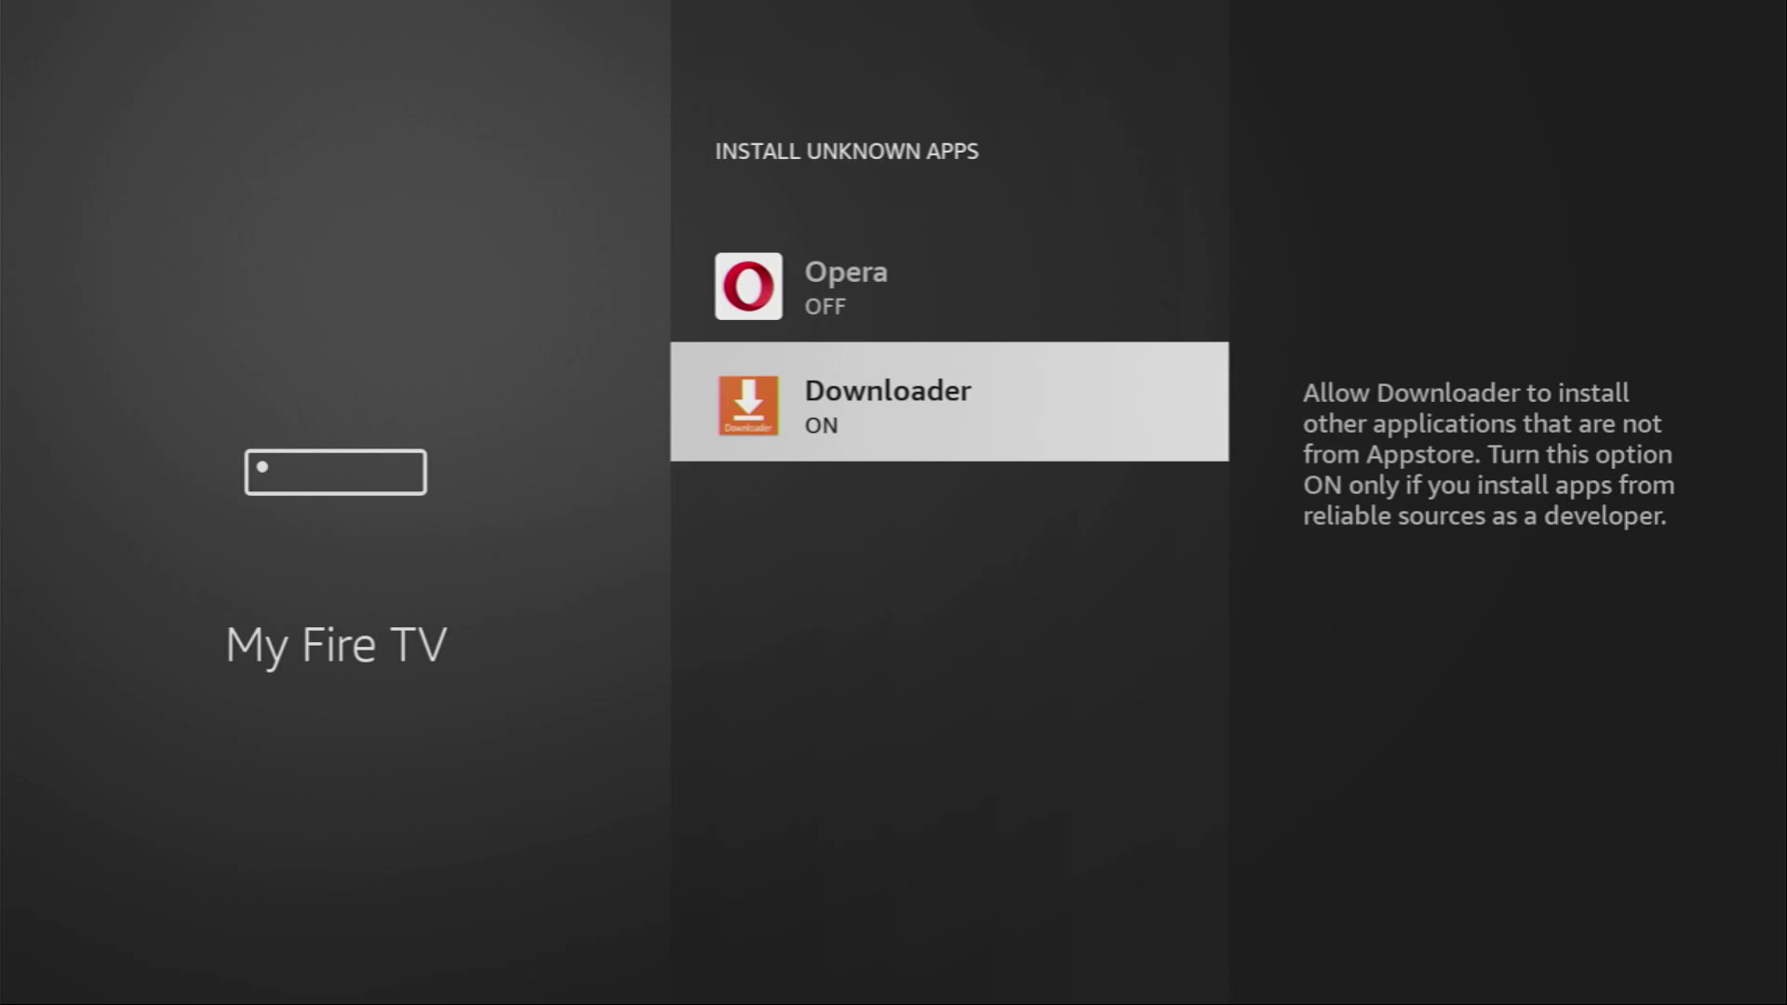
key(Home)
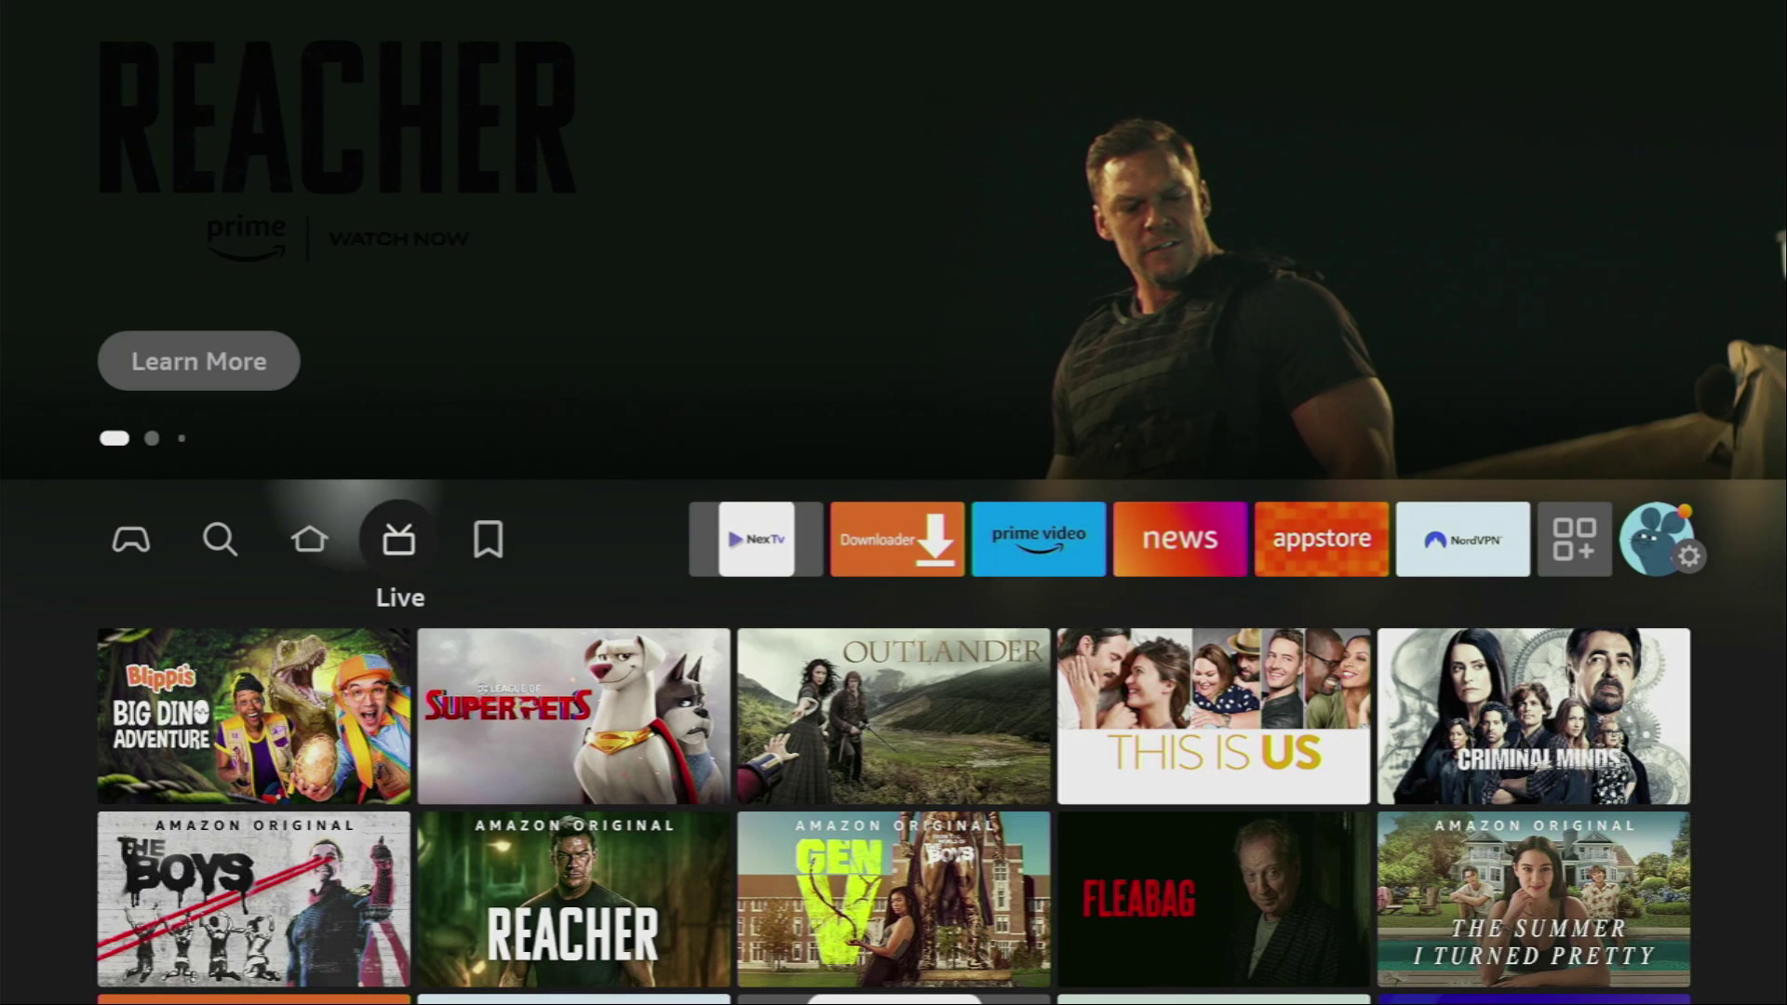
Open the Your Apps & Channels list and move along the front row toward NordVPN
key(Right)
key(Right)
key(Right)
key(Right)
key(Right)
key(Right)
key(Right)
key(Right)
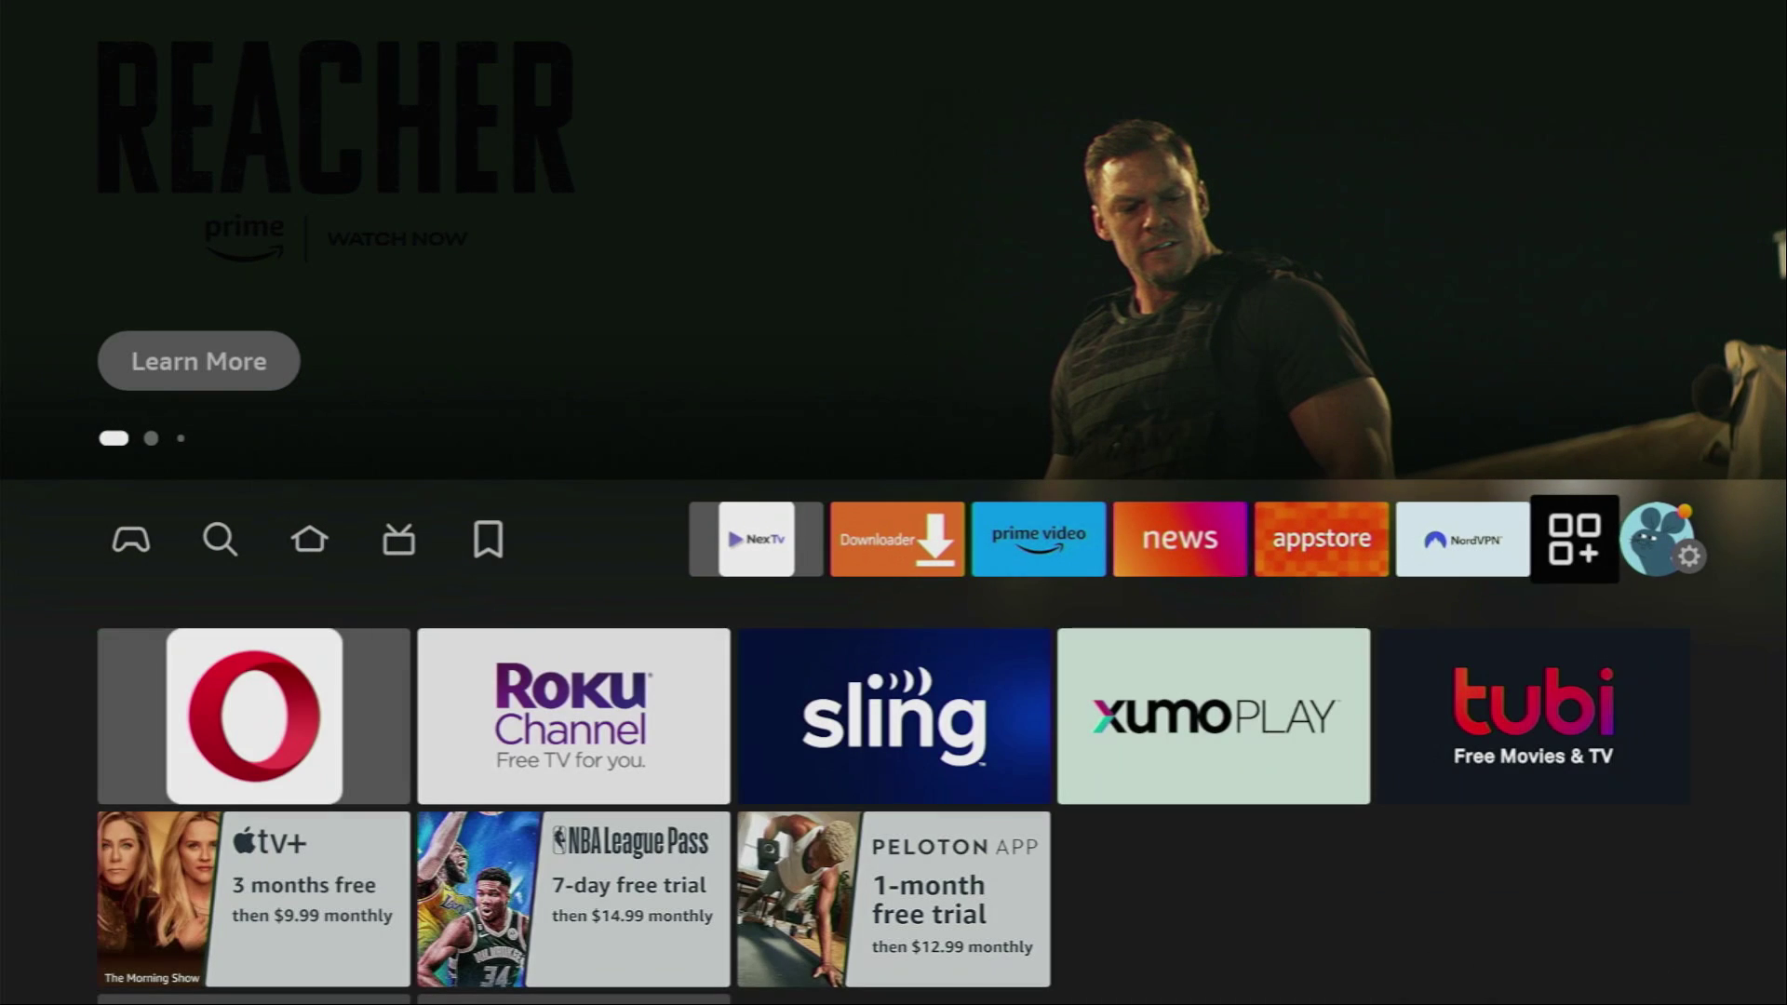
key(Return)
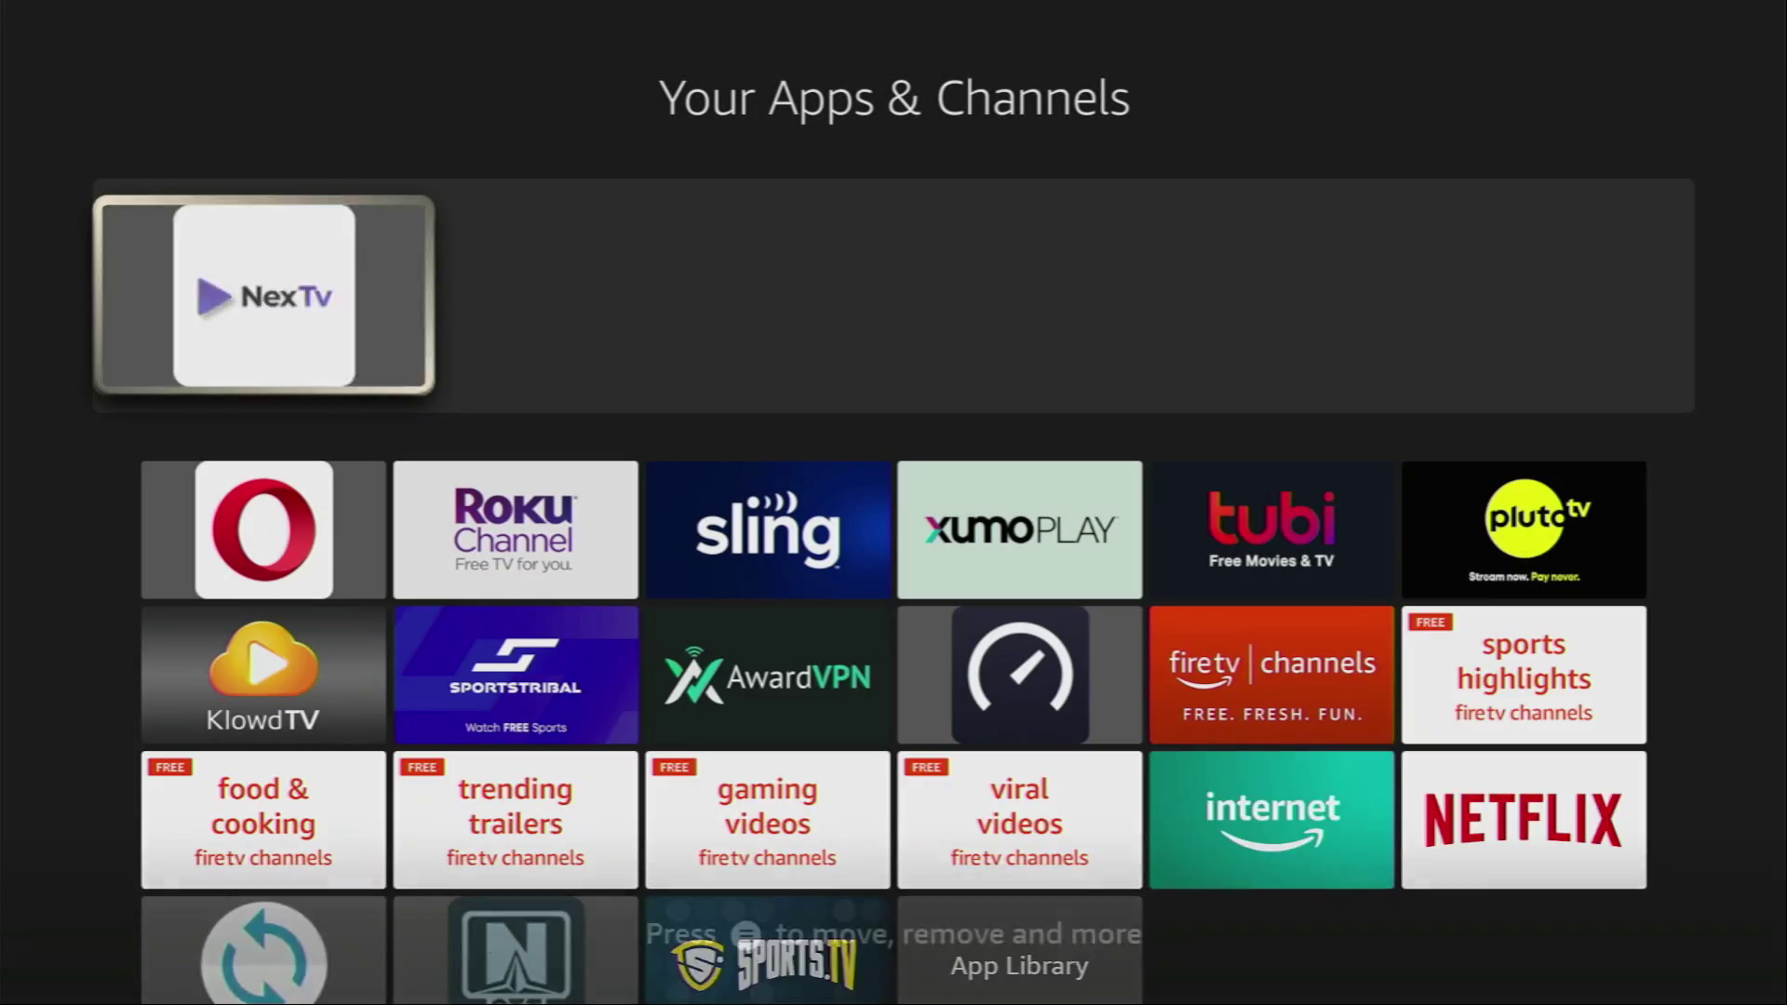
key(Right)
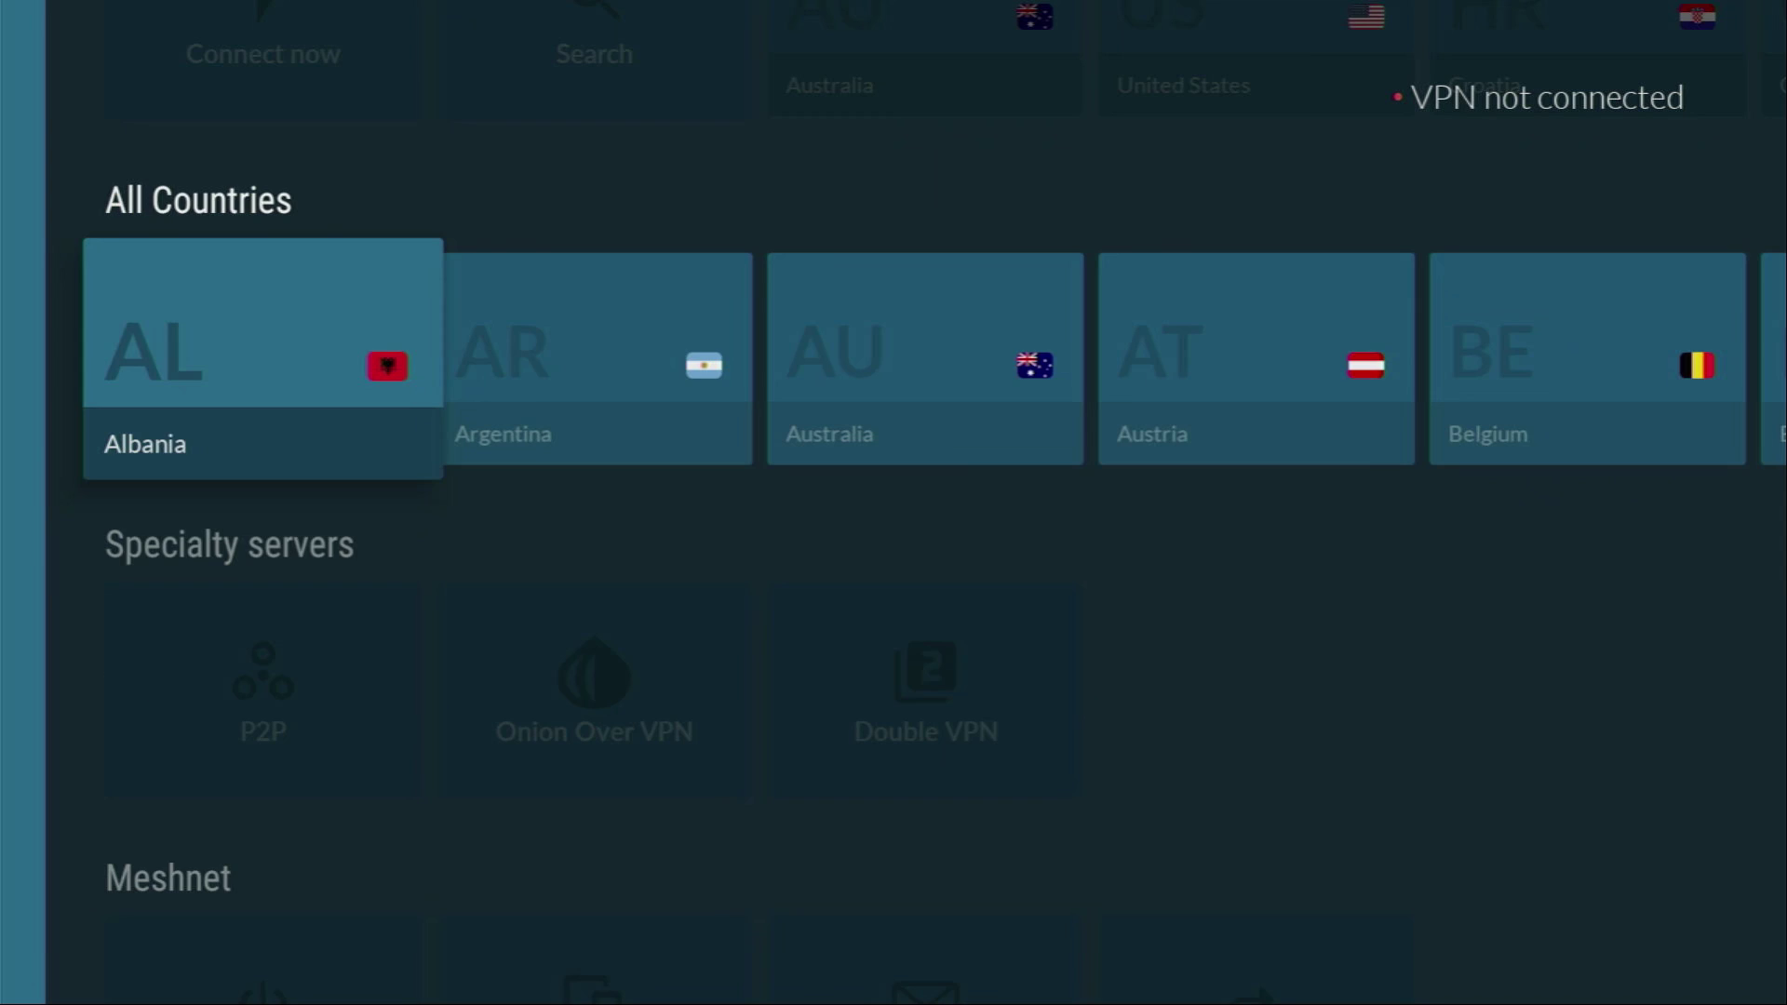
key(Right)
key(Right)
key(Right)
key(Right)
key(Return)
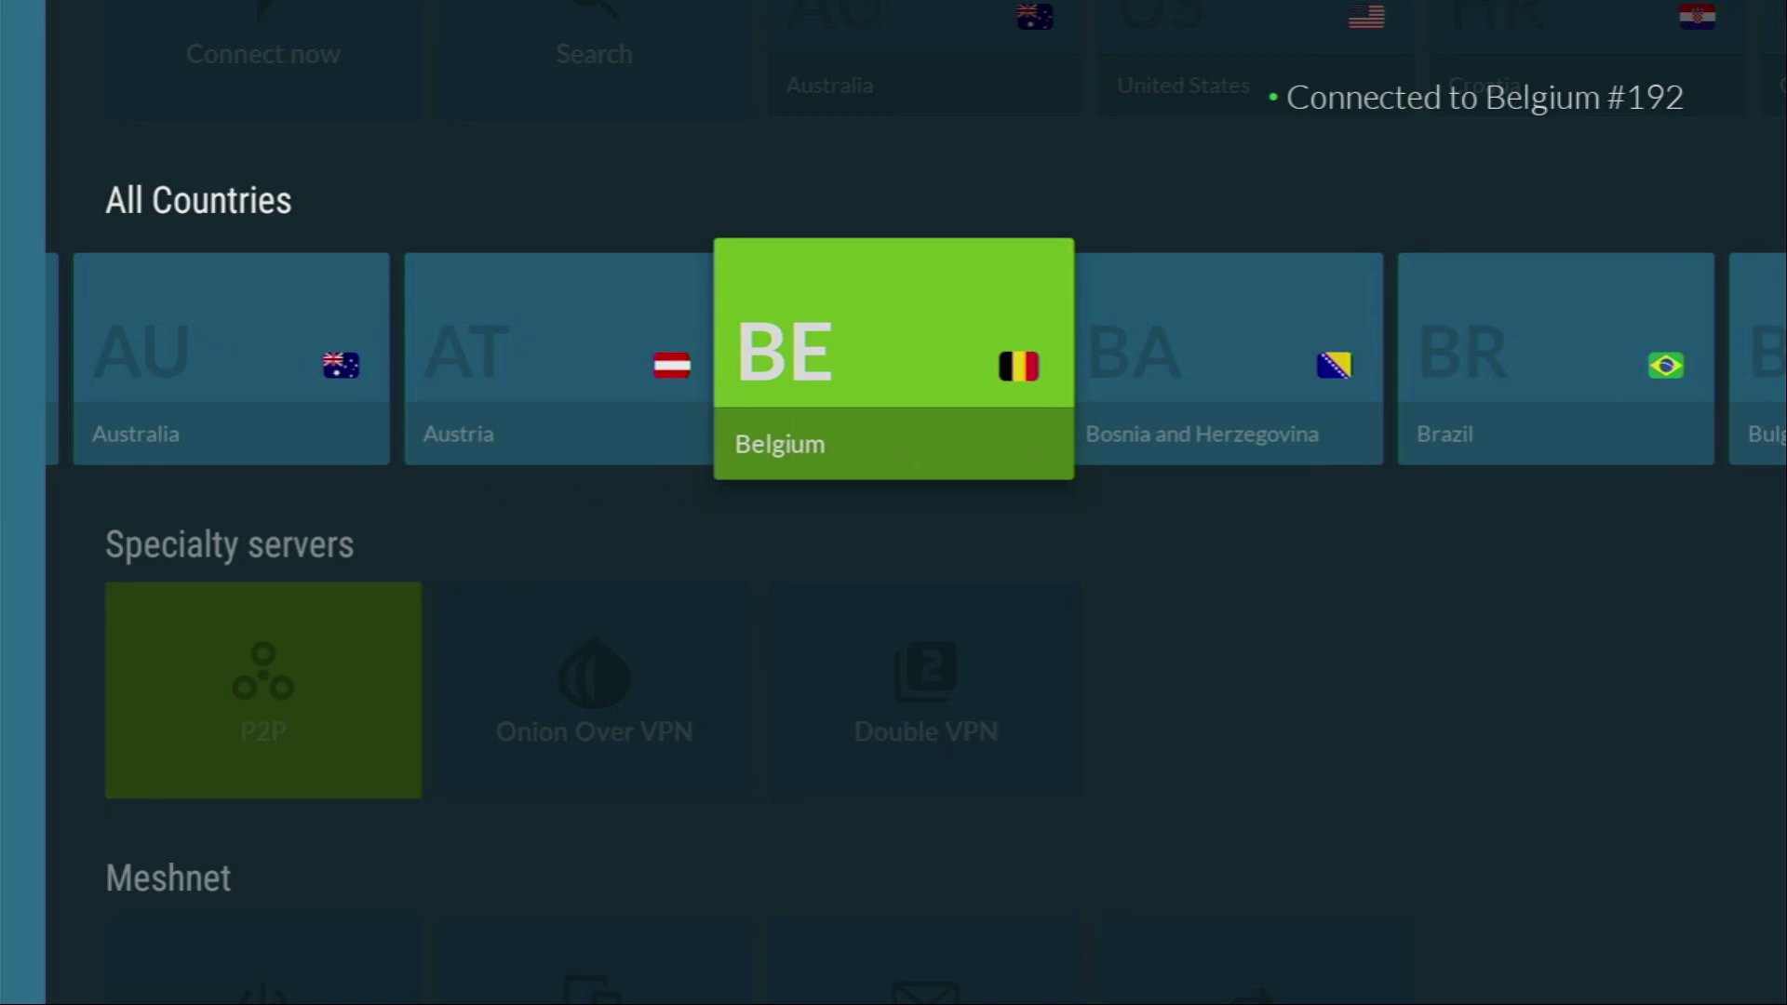
key(Right)
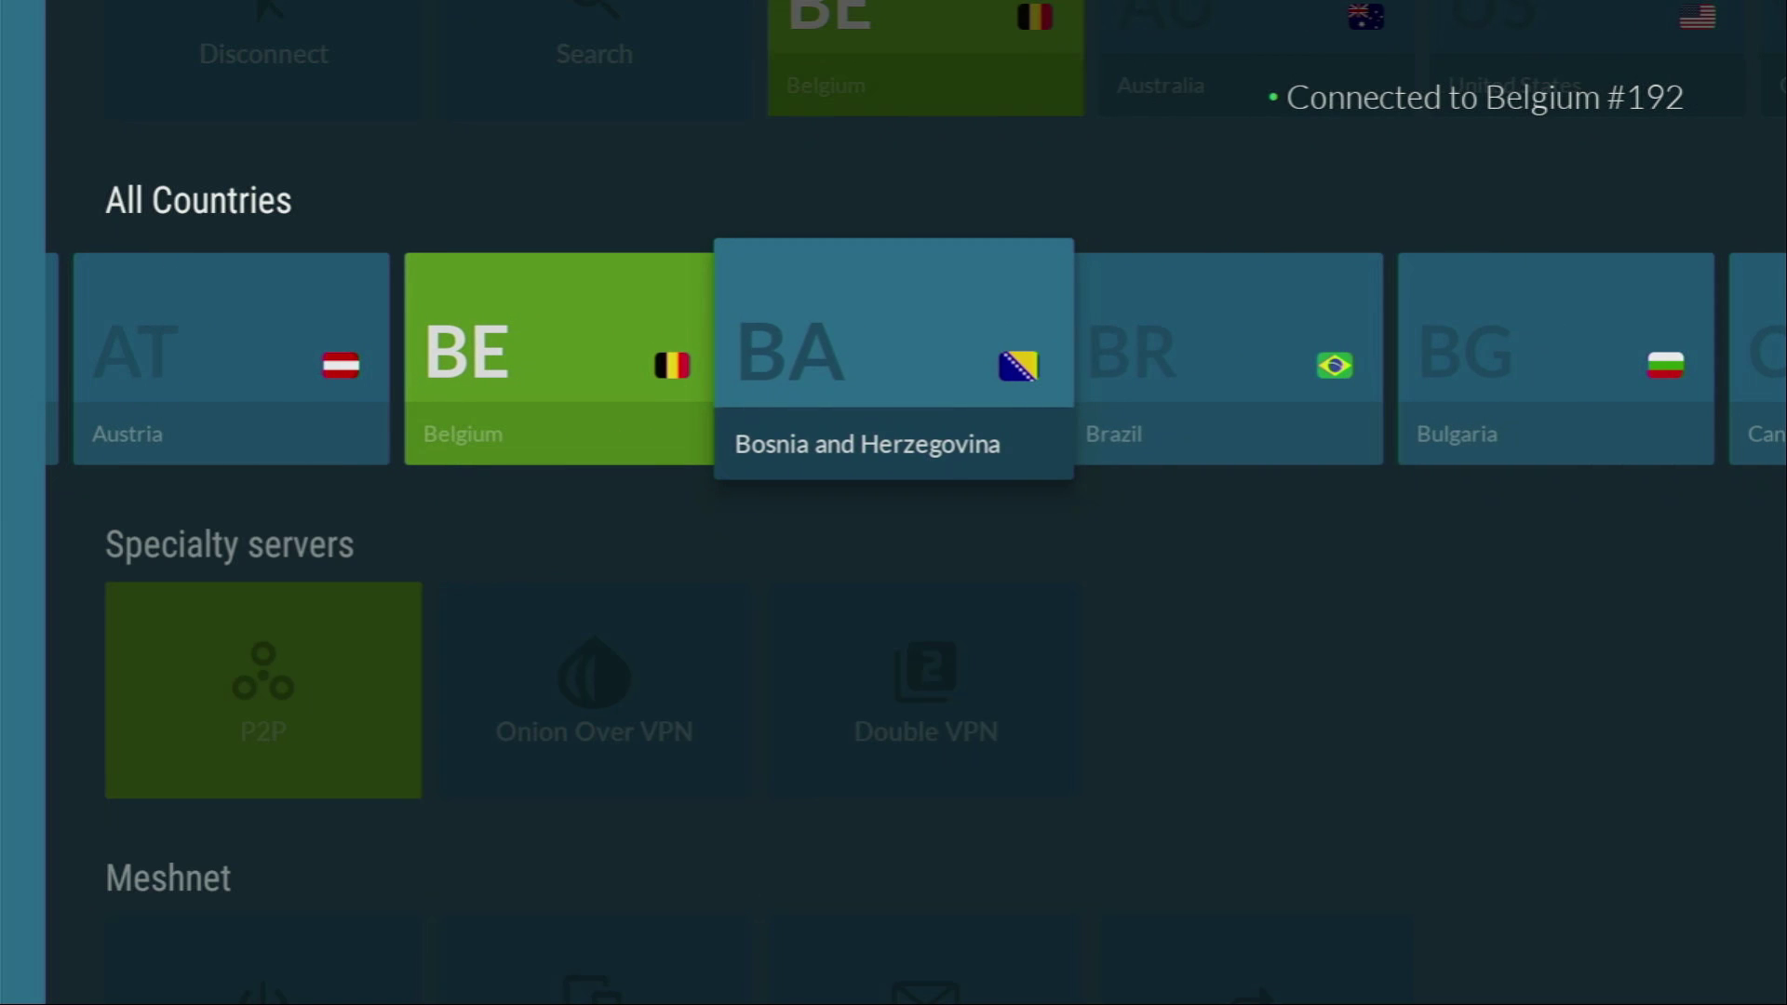
key(Up)
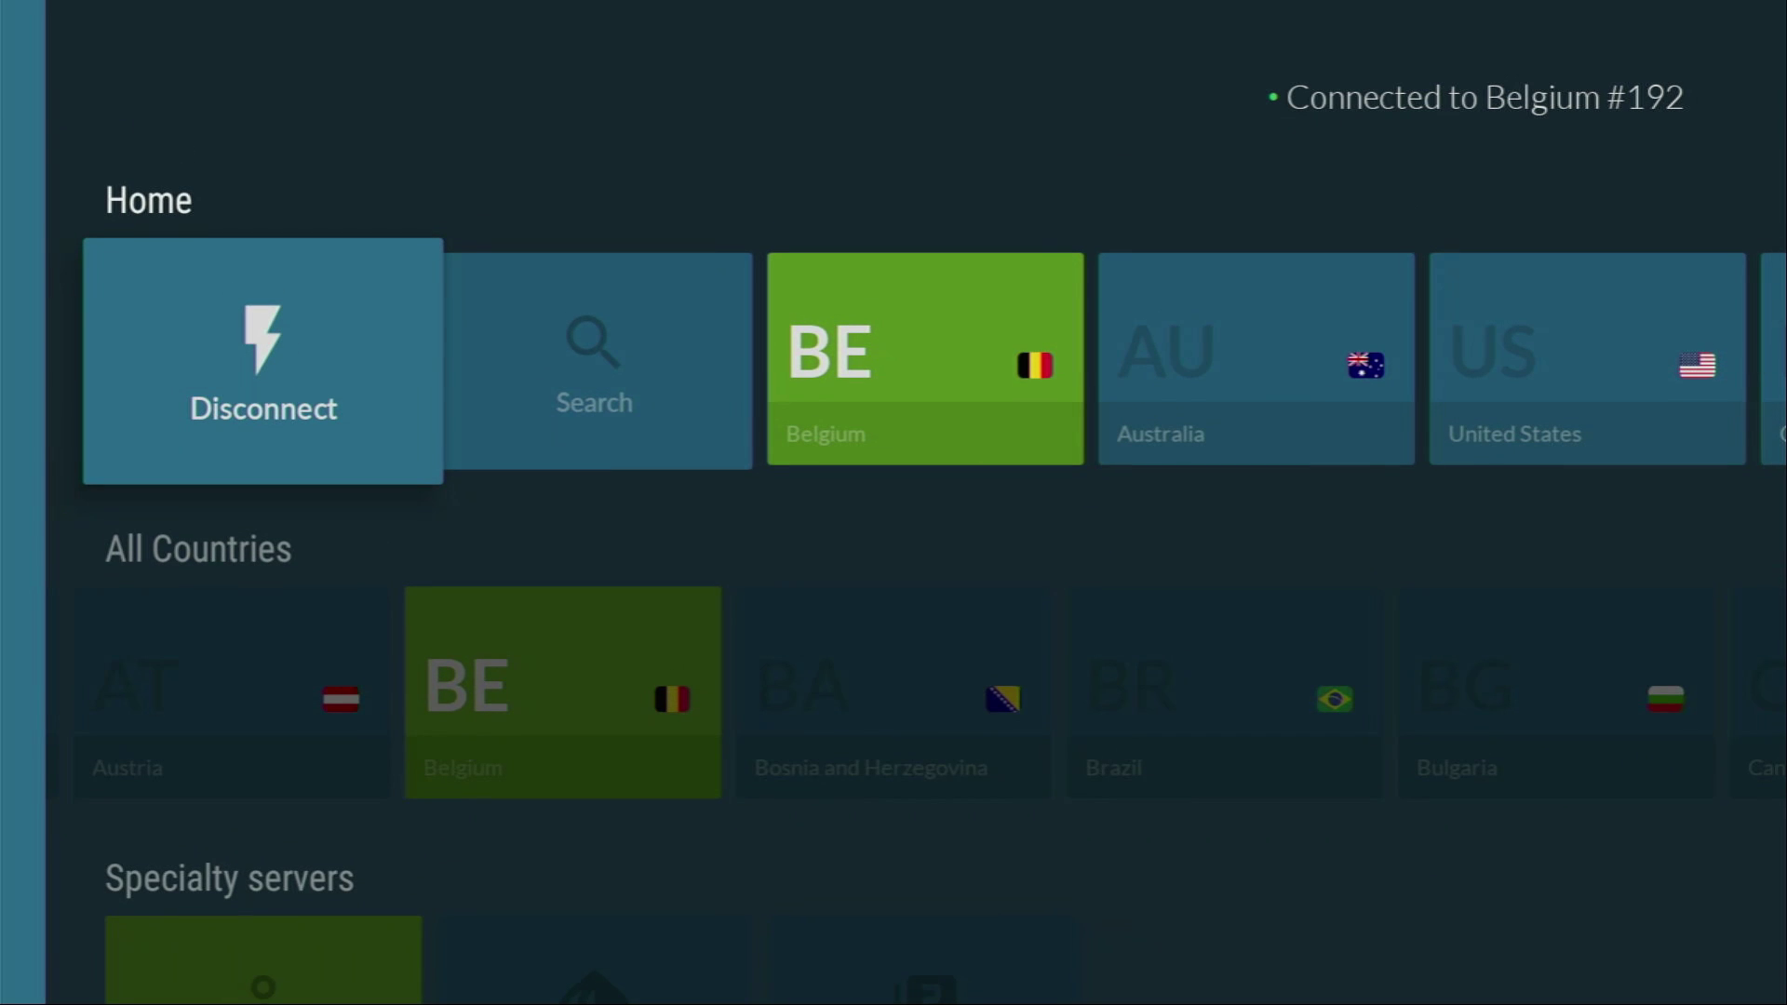
key(Right)
key(Right)
key(Right)
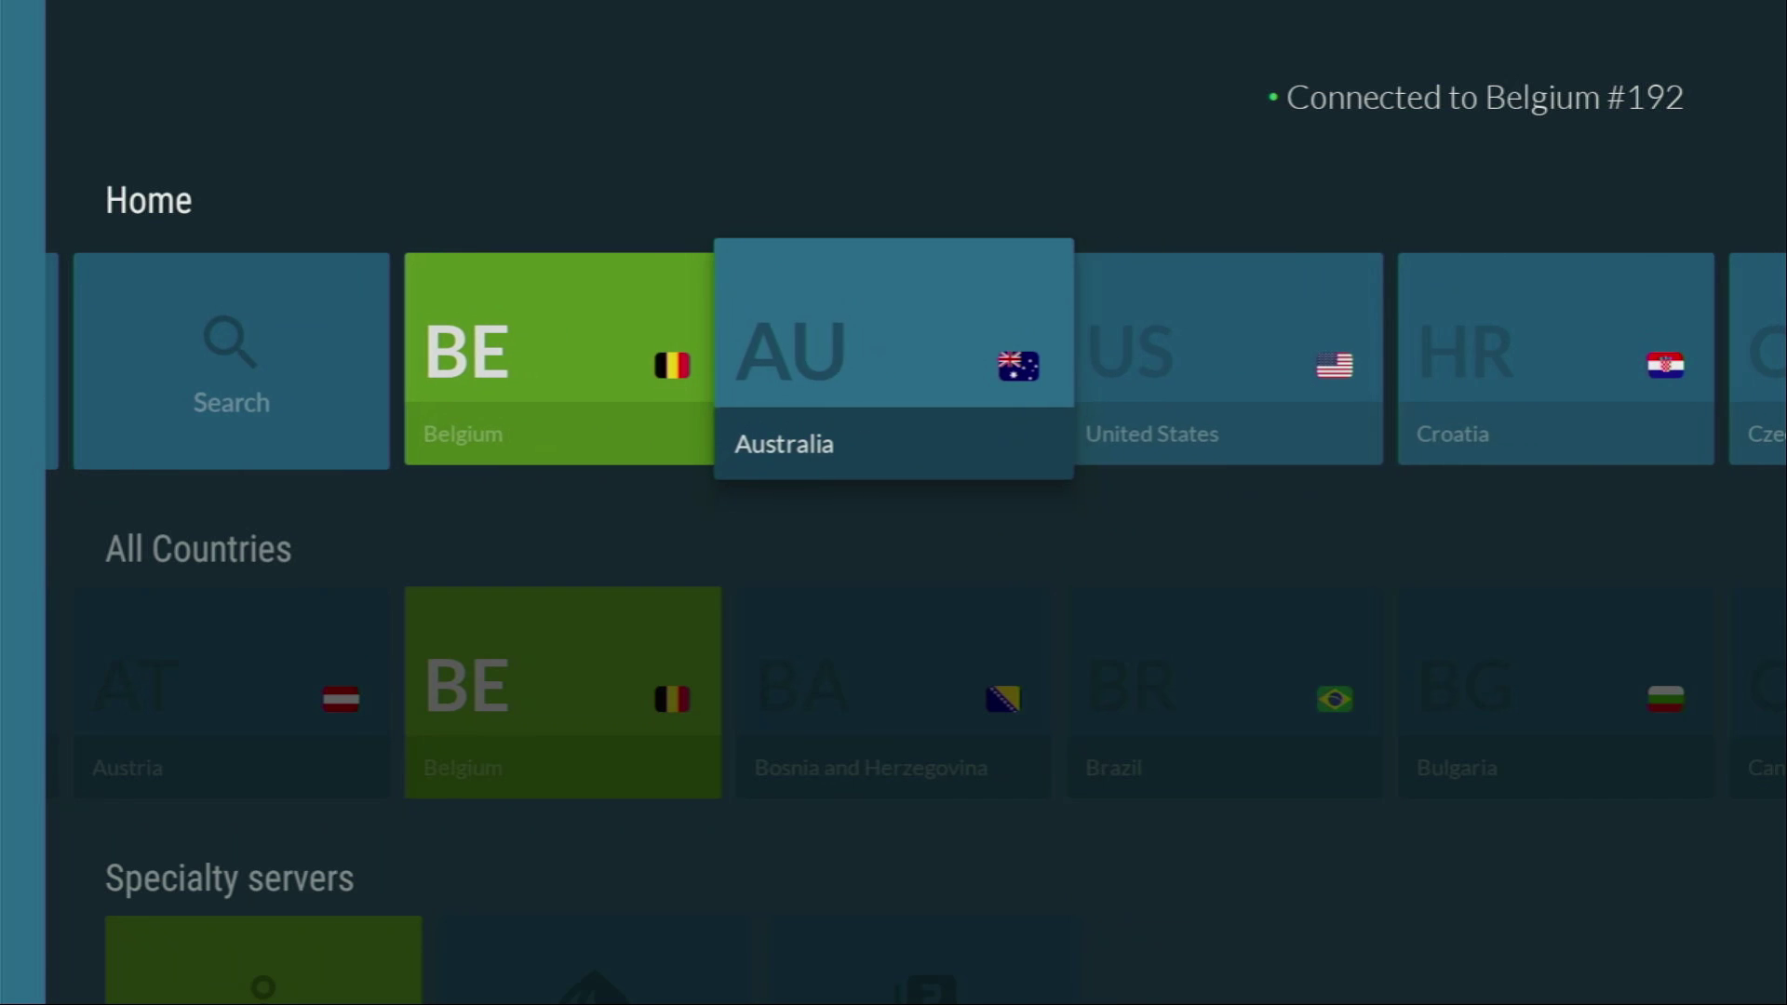
key(Right)
key(Right)
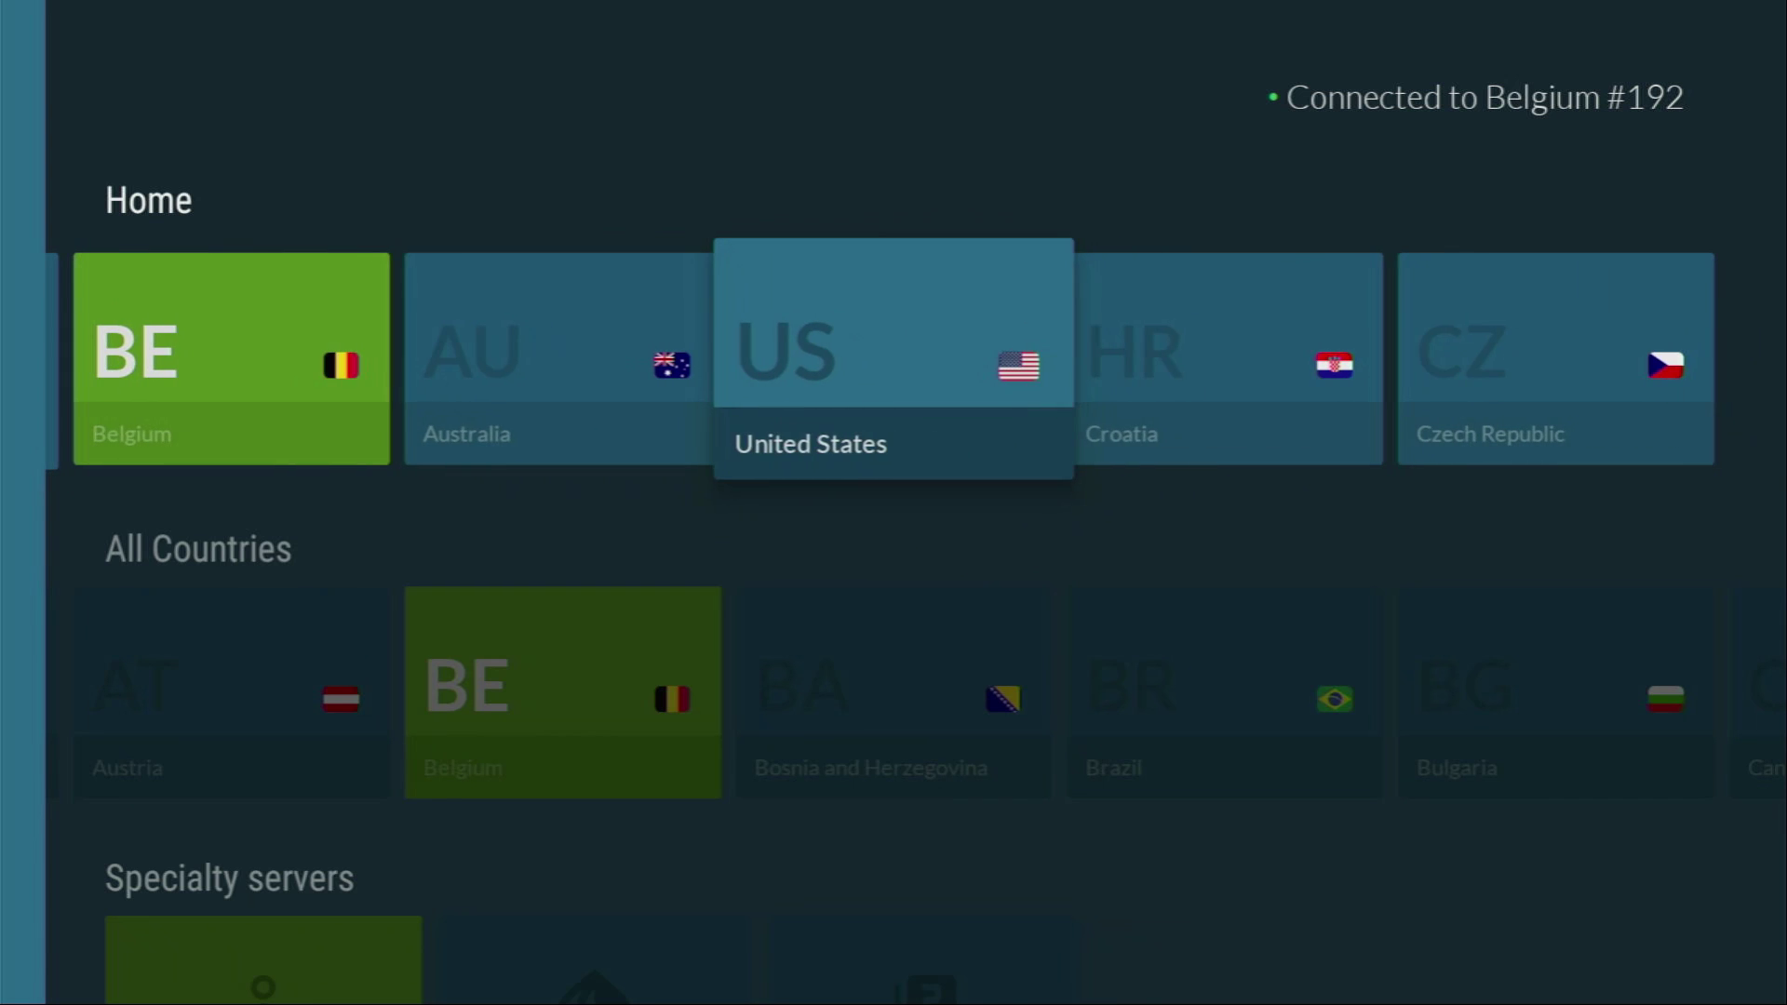
key(Down)
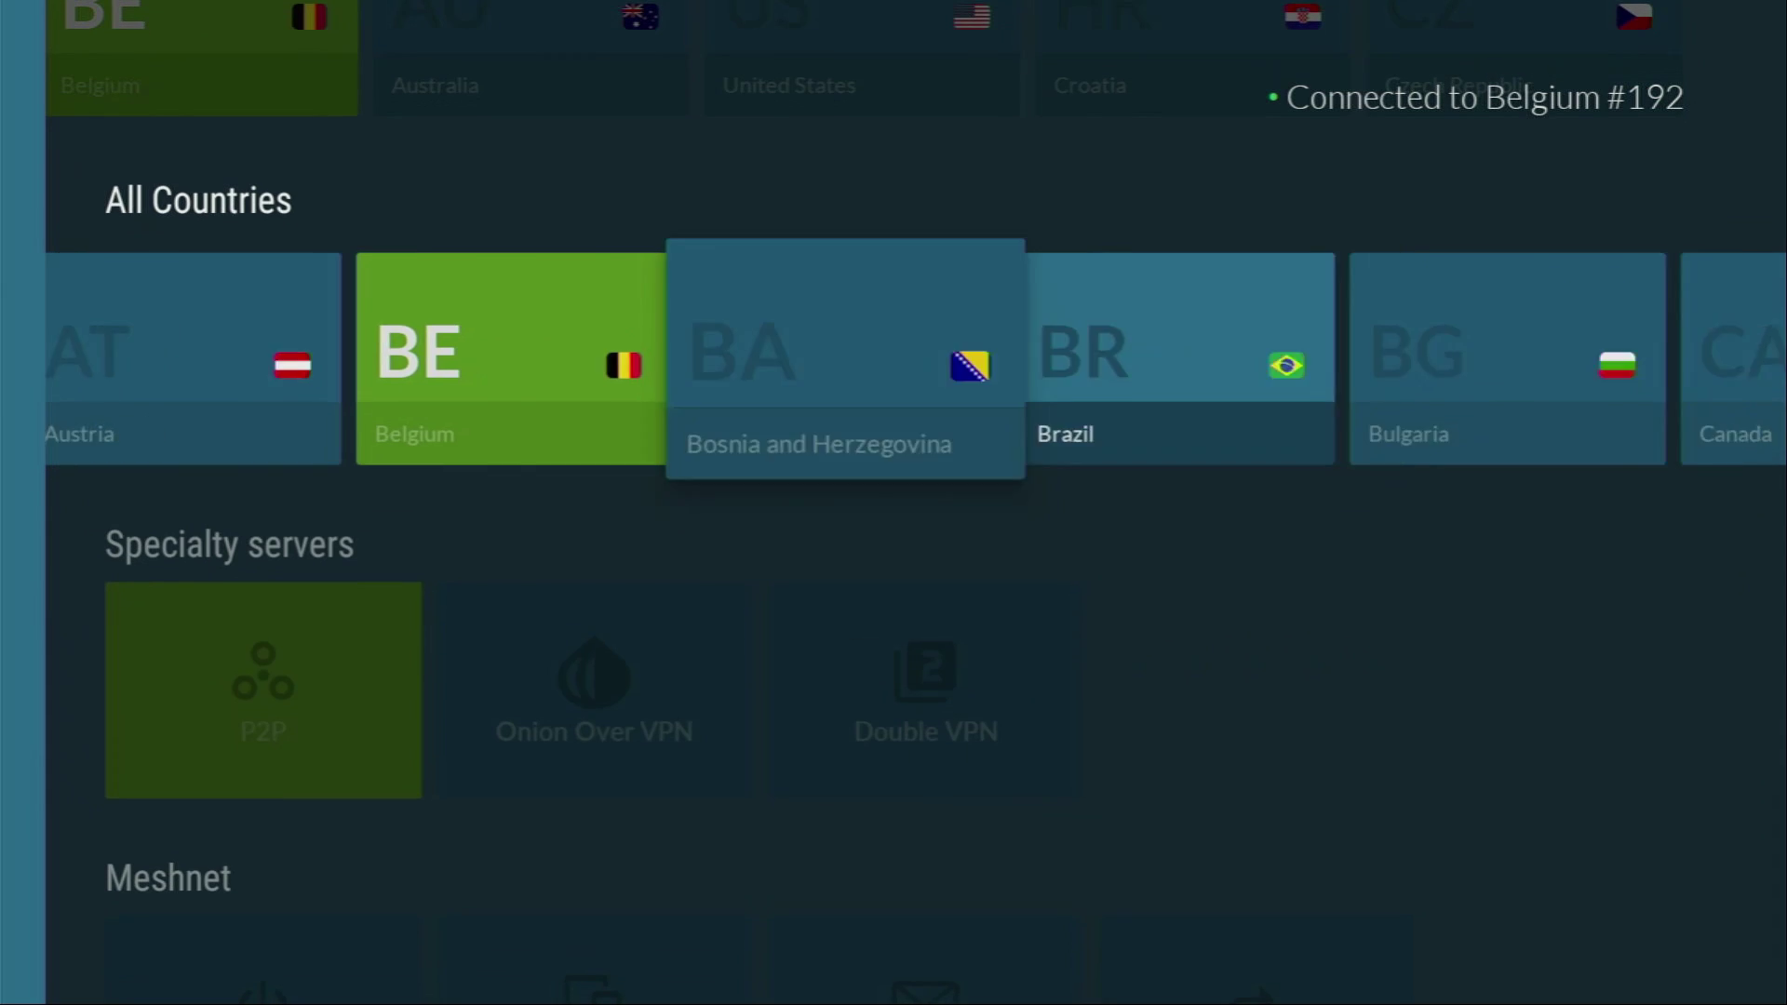
key(Right)
key(Right)
key(Right)
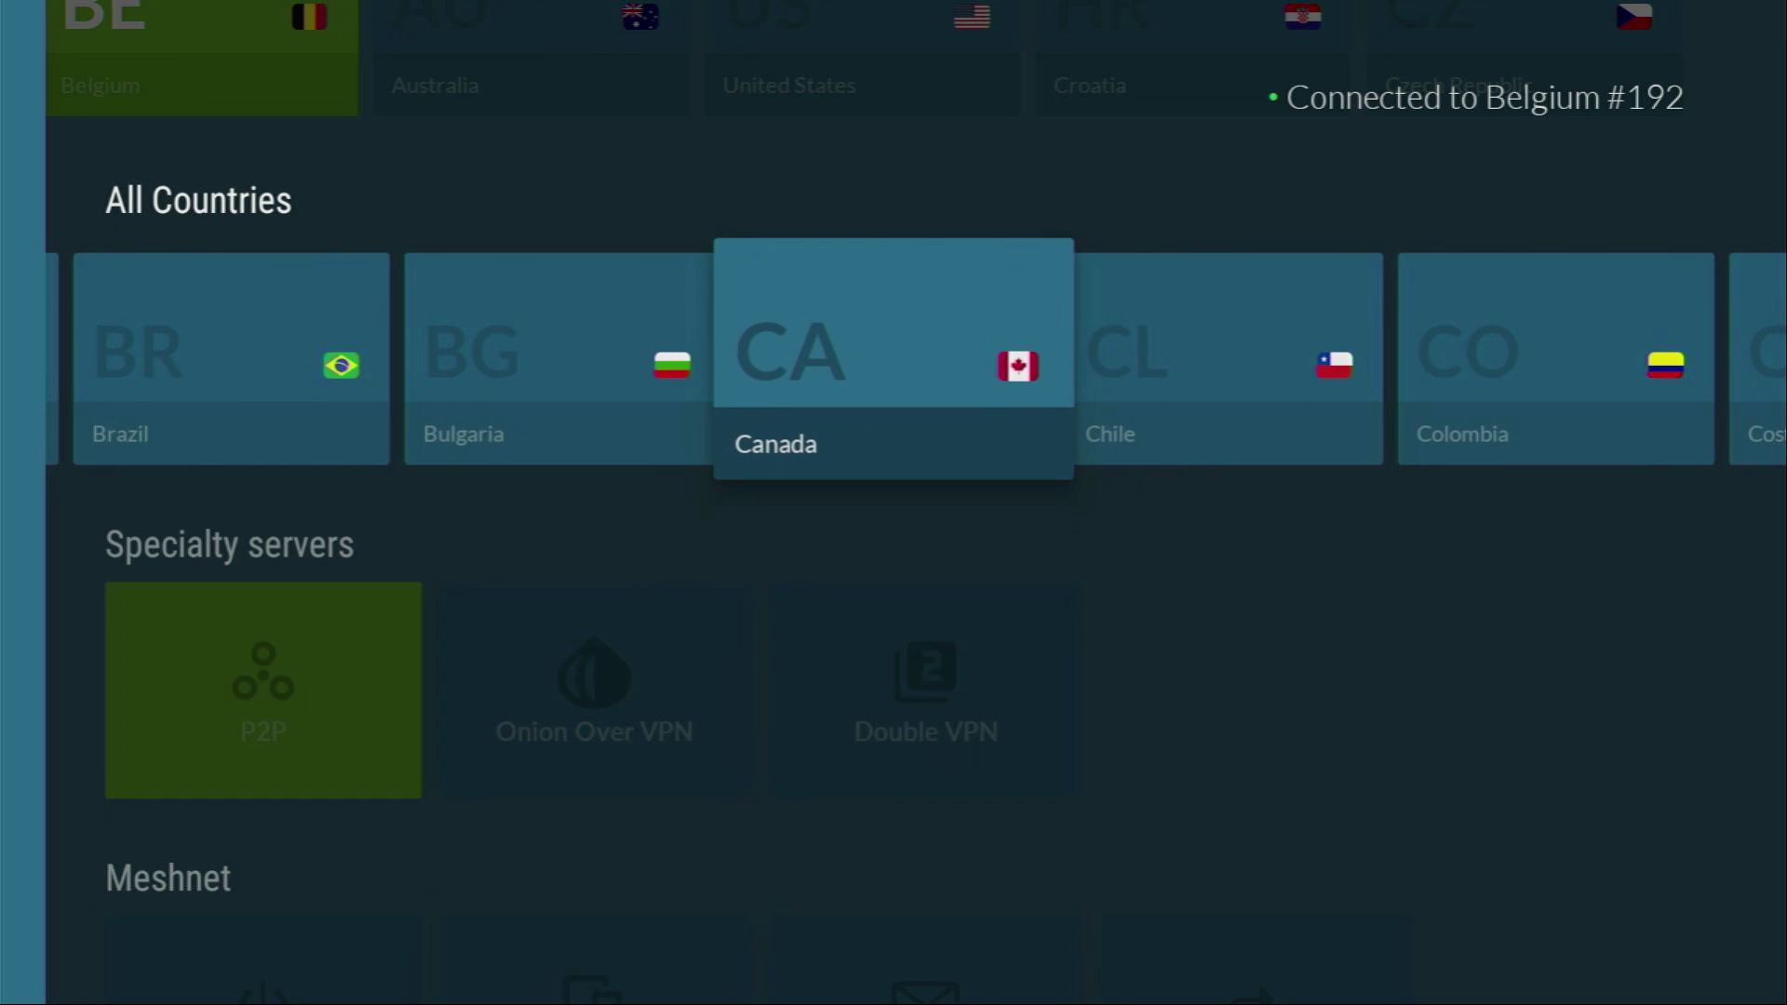
key(Right)
key(Right)
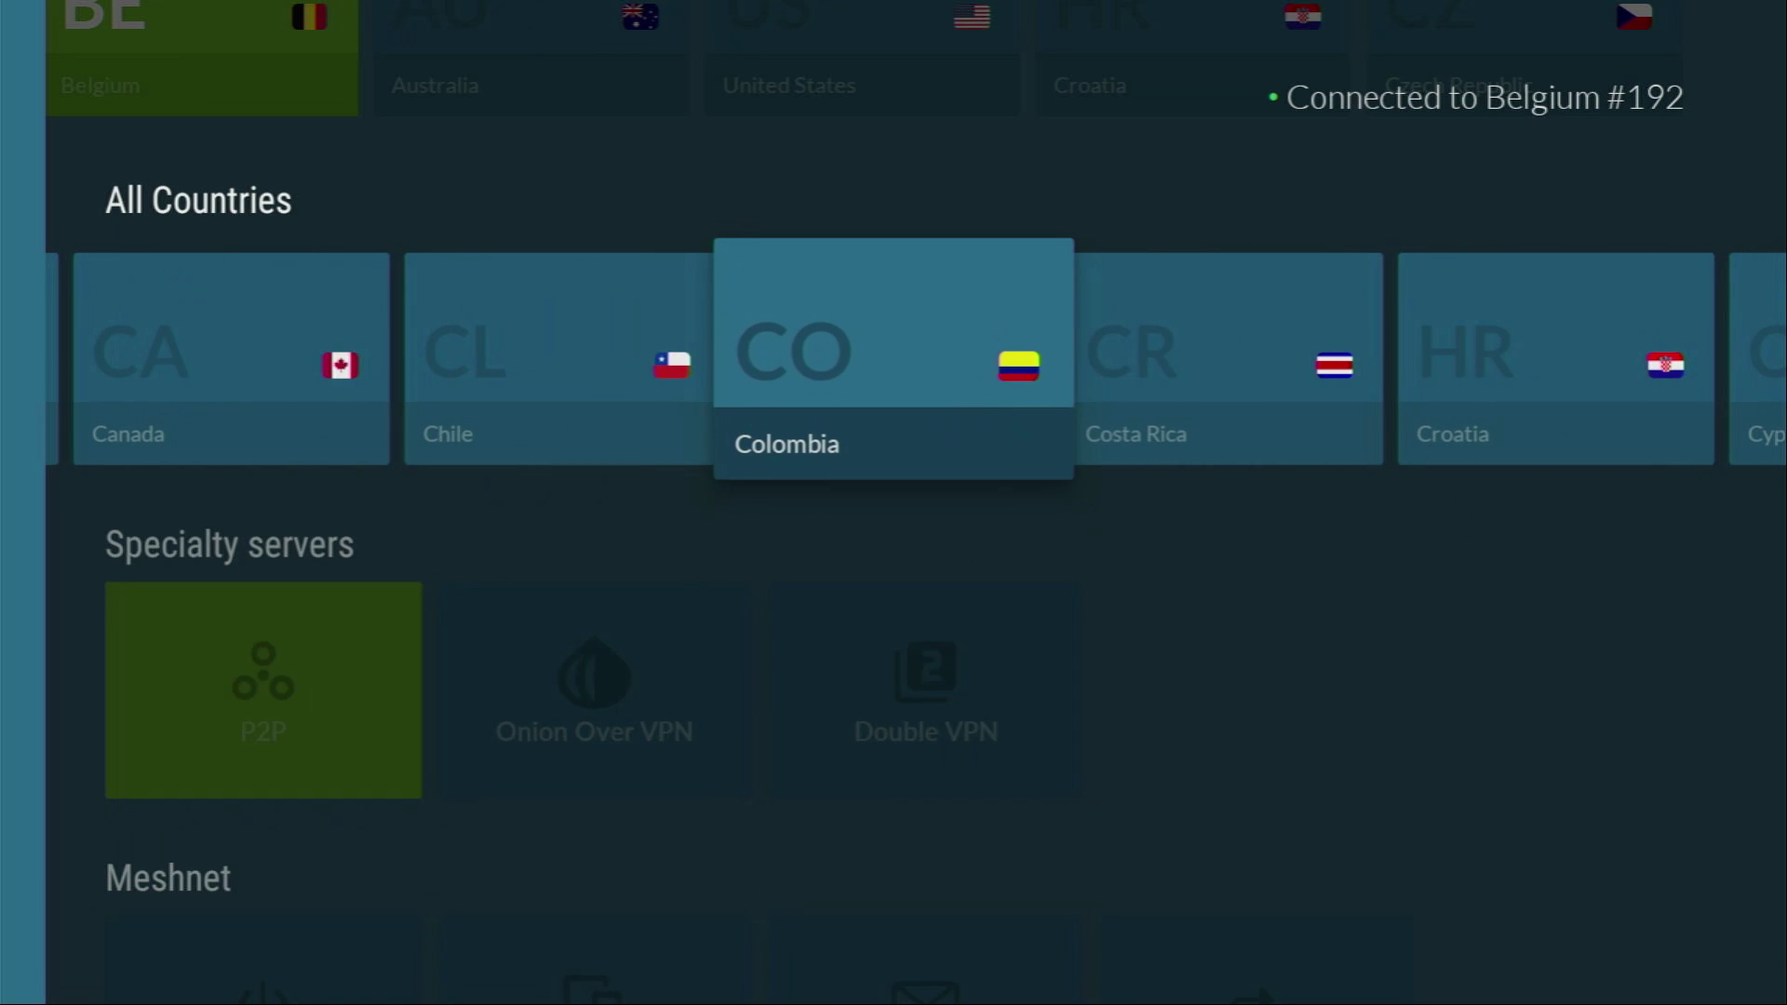
key(Right)
key(Right)
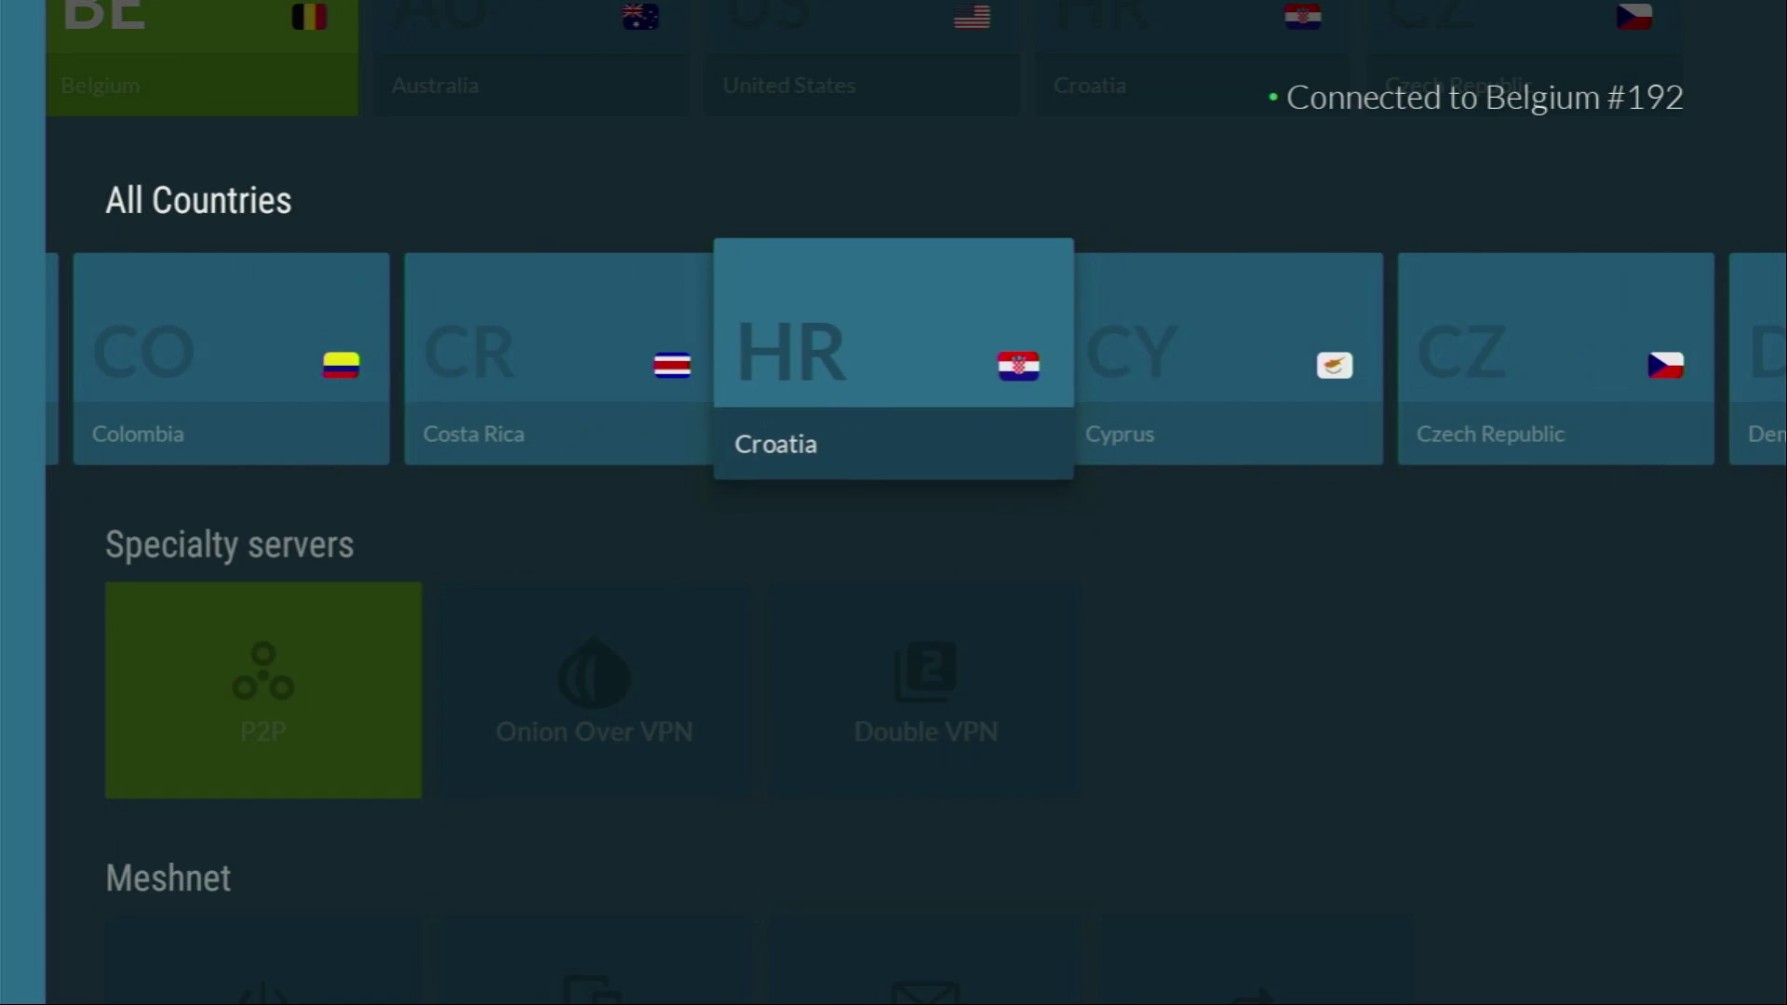
key(Right)
key(Right)
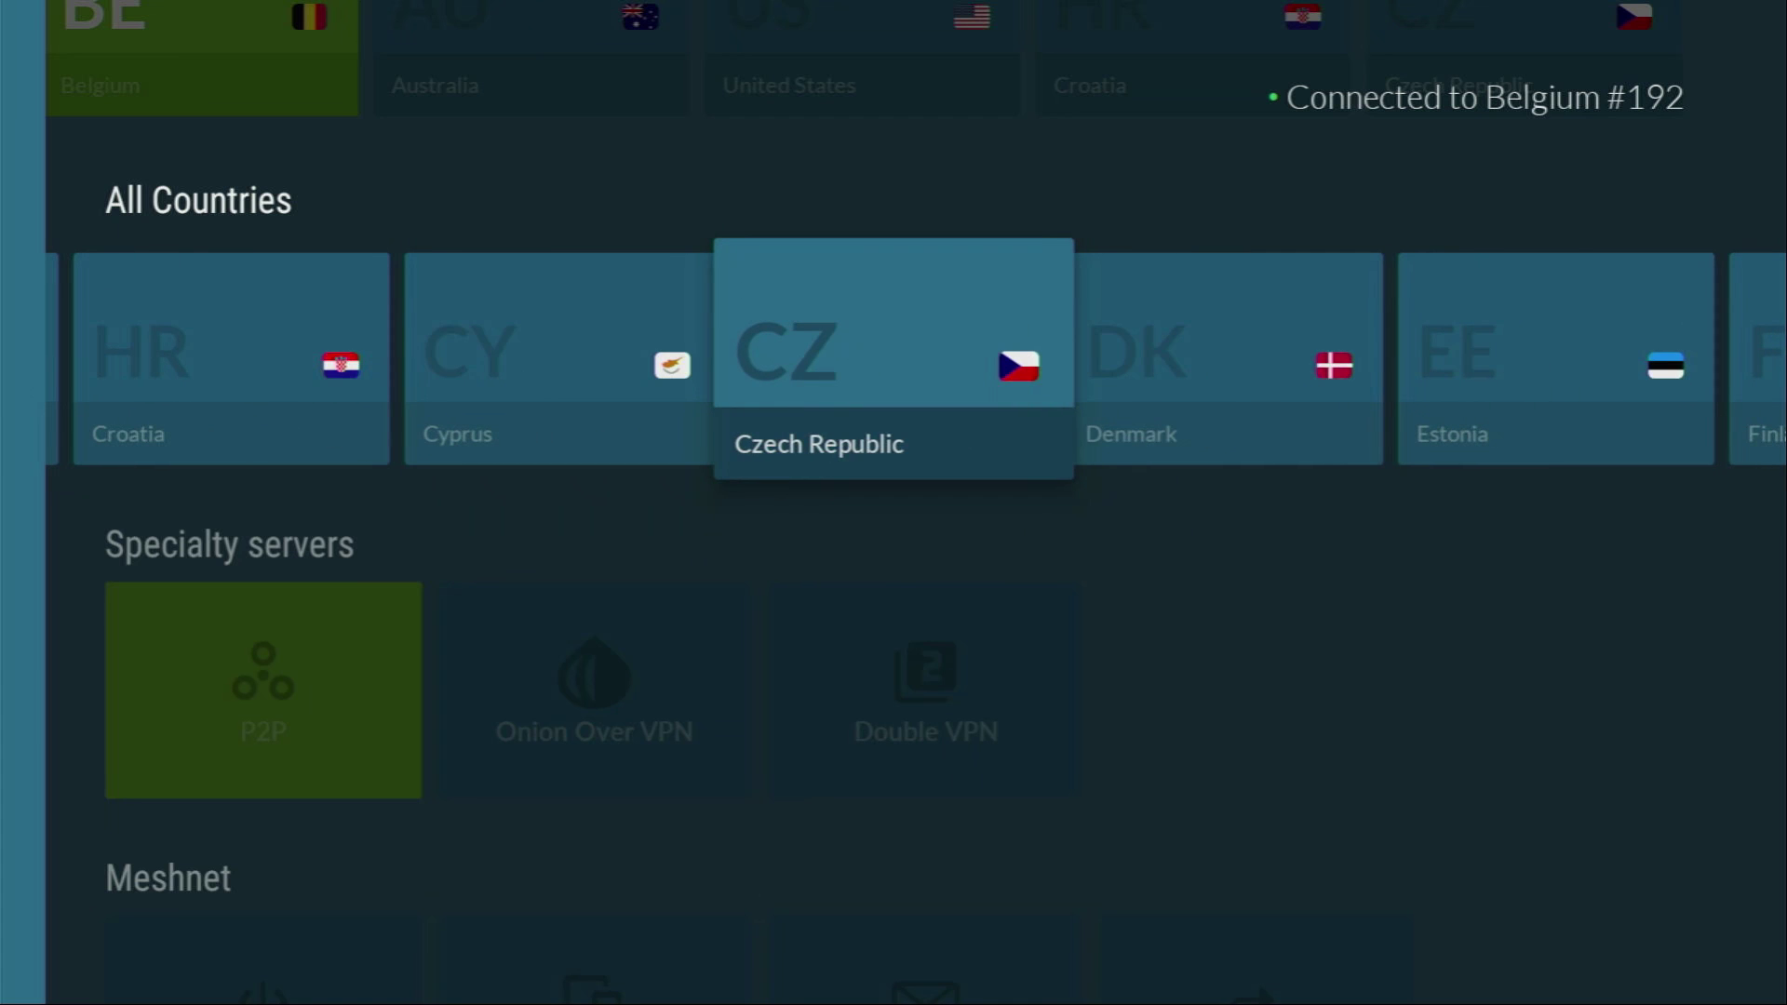
key(Right)
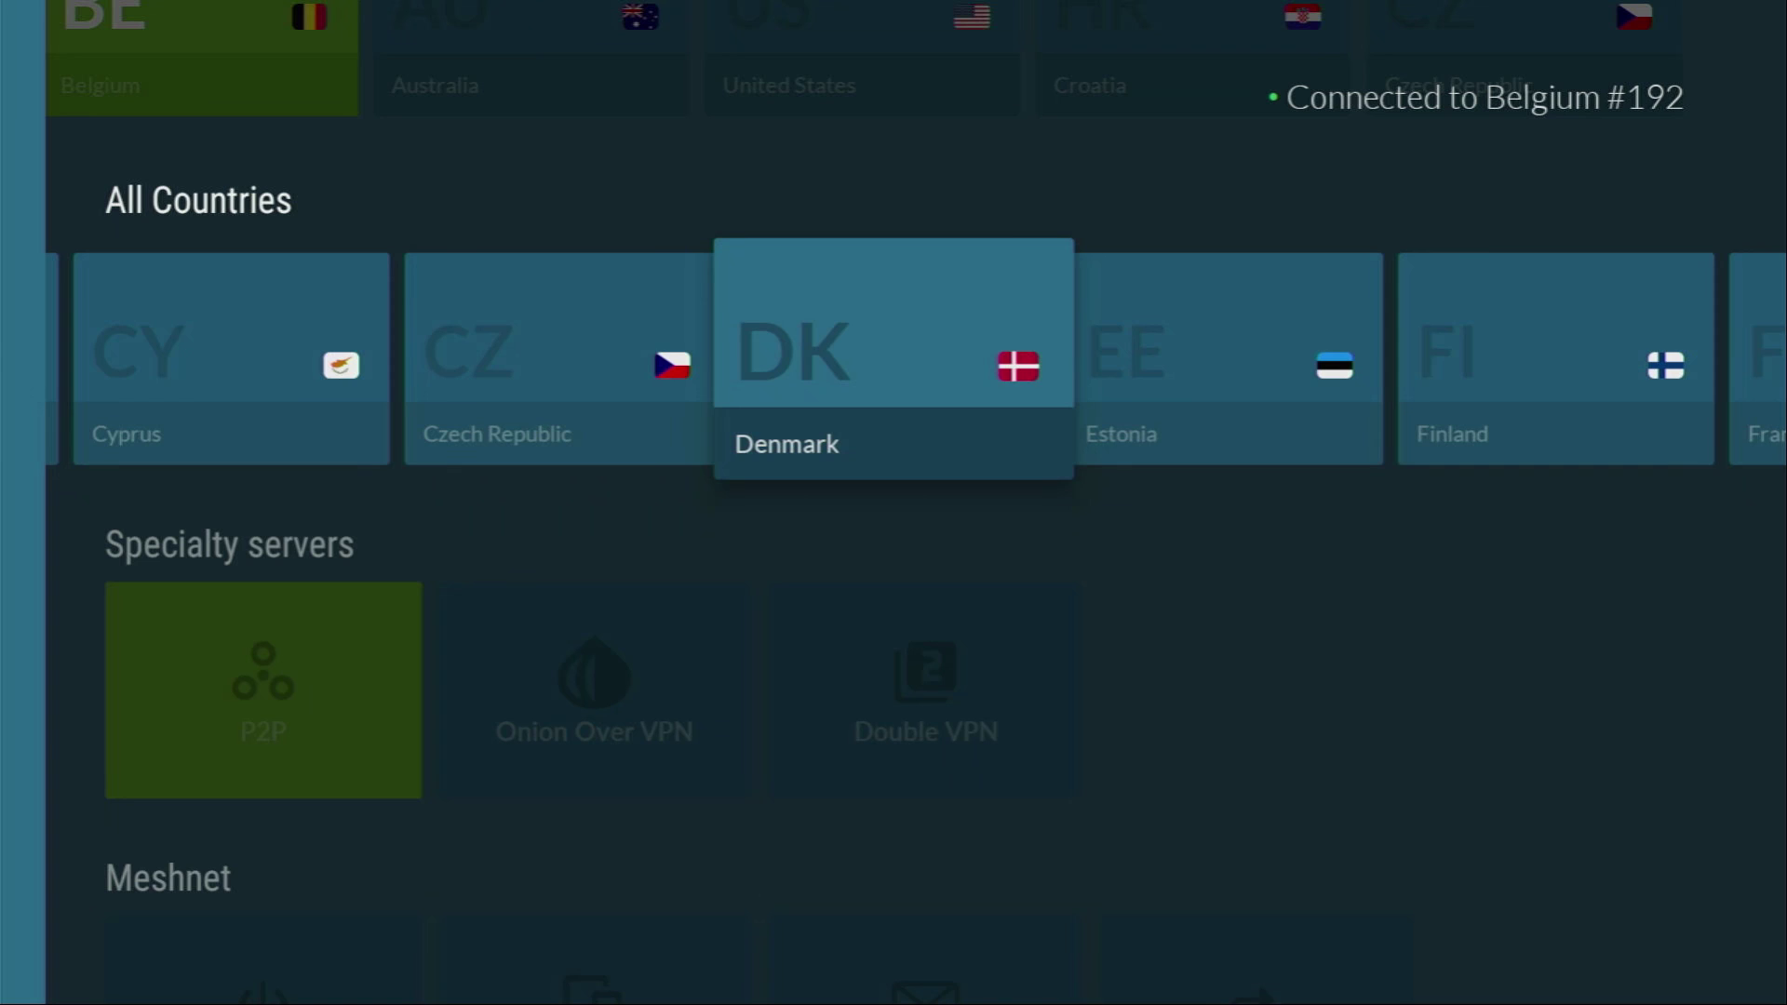
Open the go.nordvpn.net deal link from the pinned YouTube comment in a new Edge tab
key(Right)
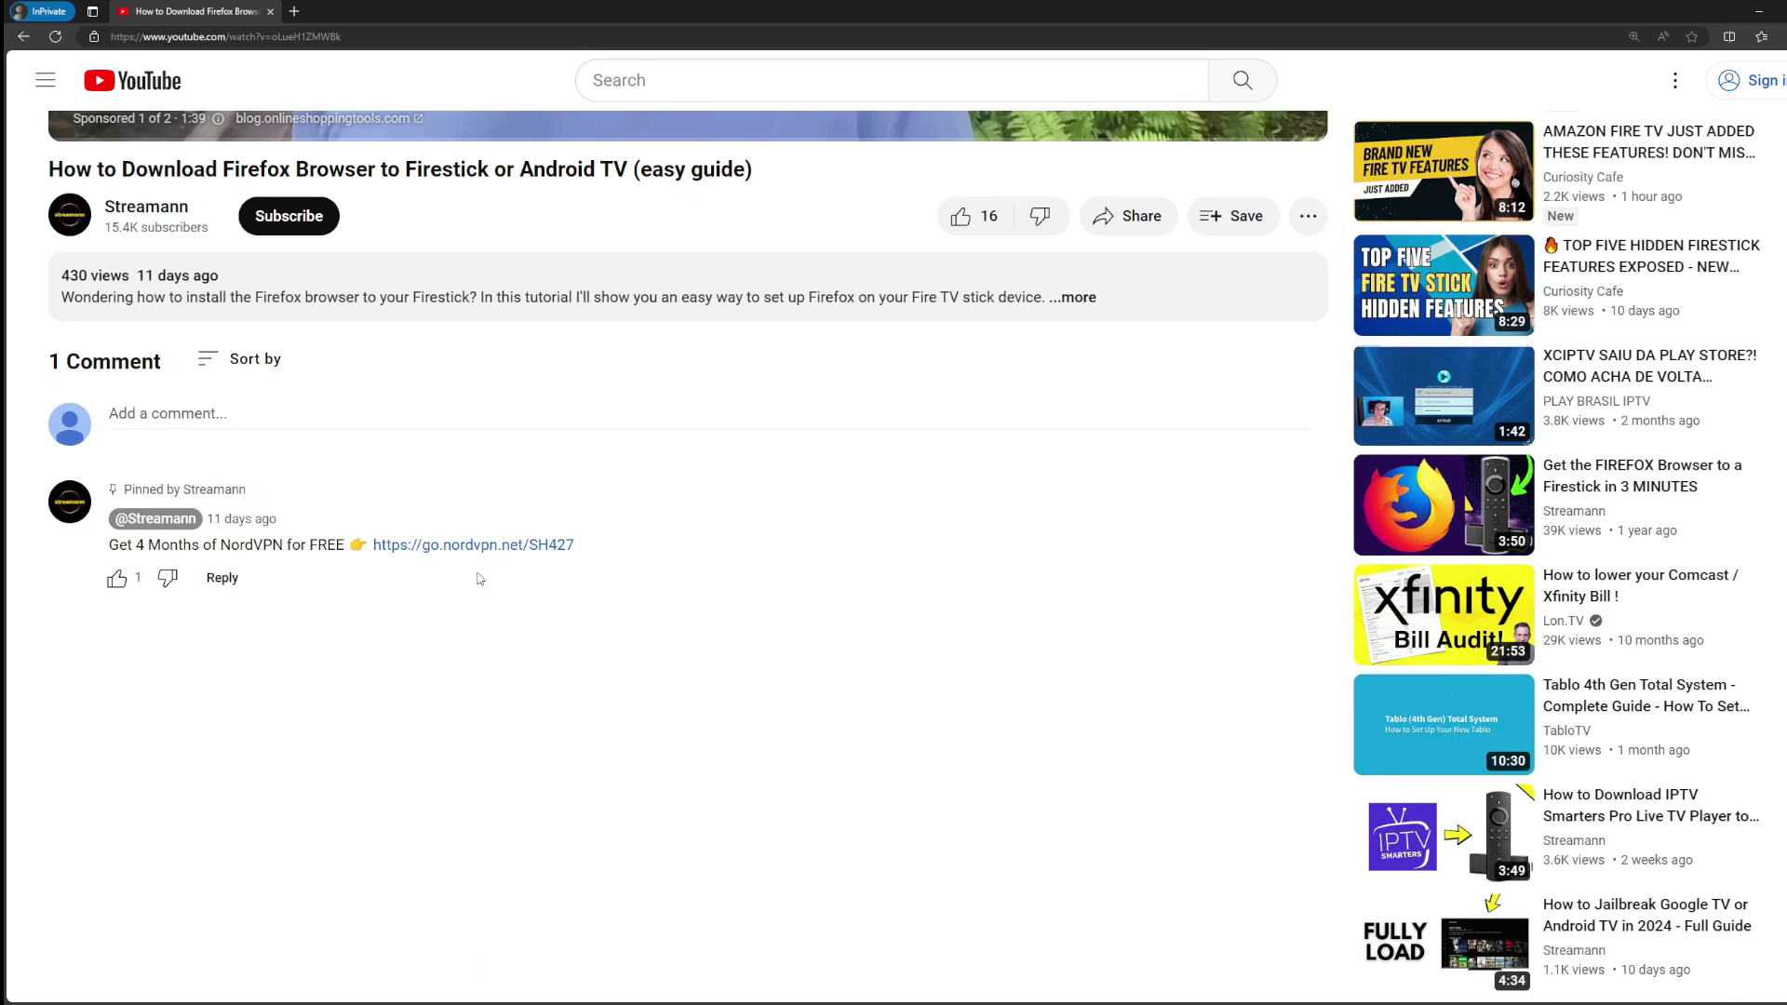
drag(615, 551, 369, 549)
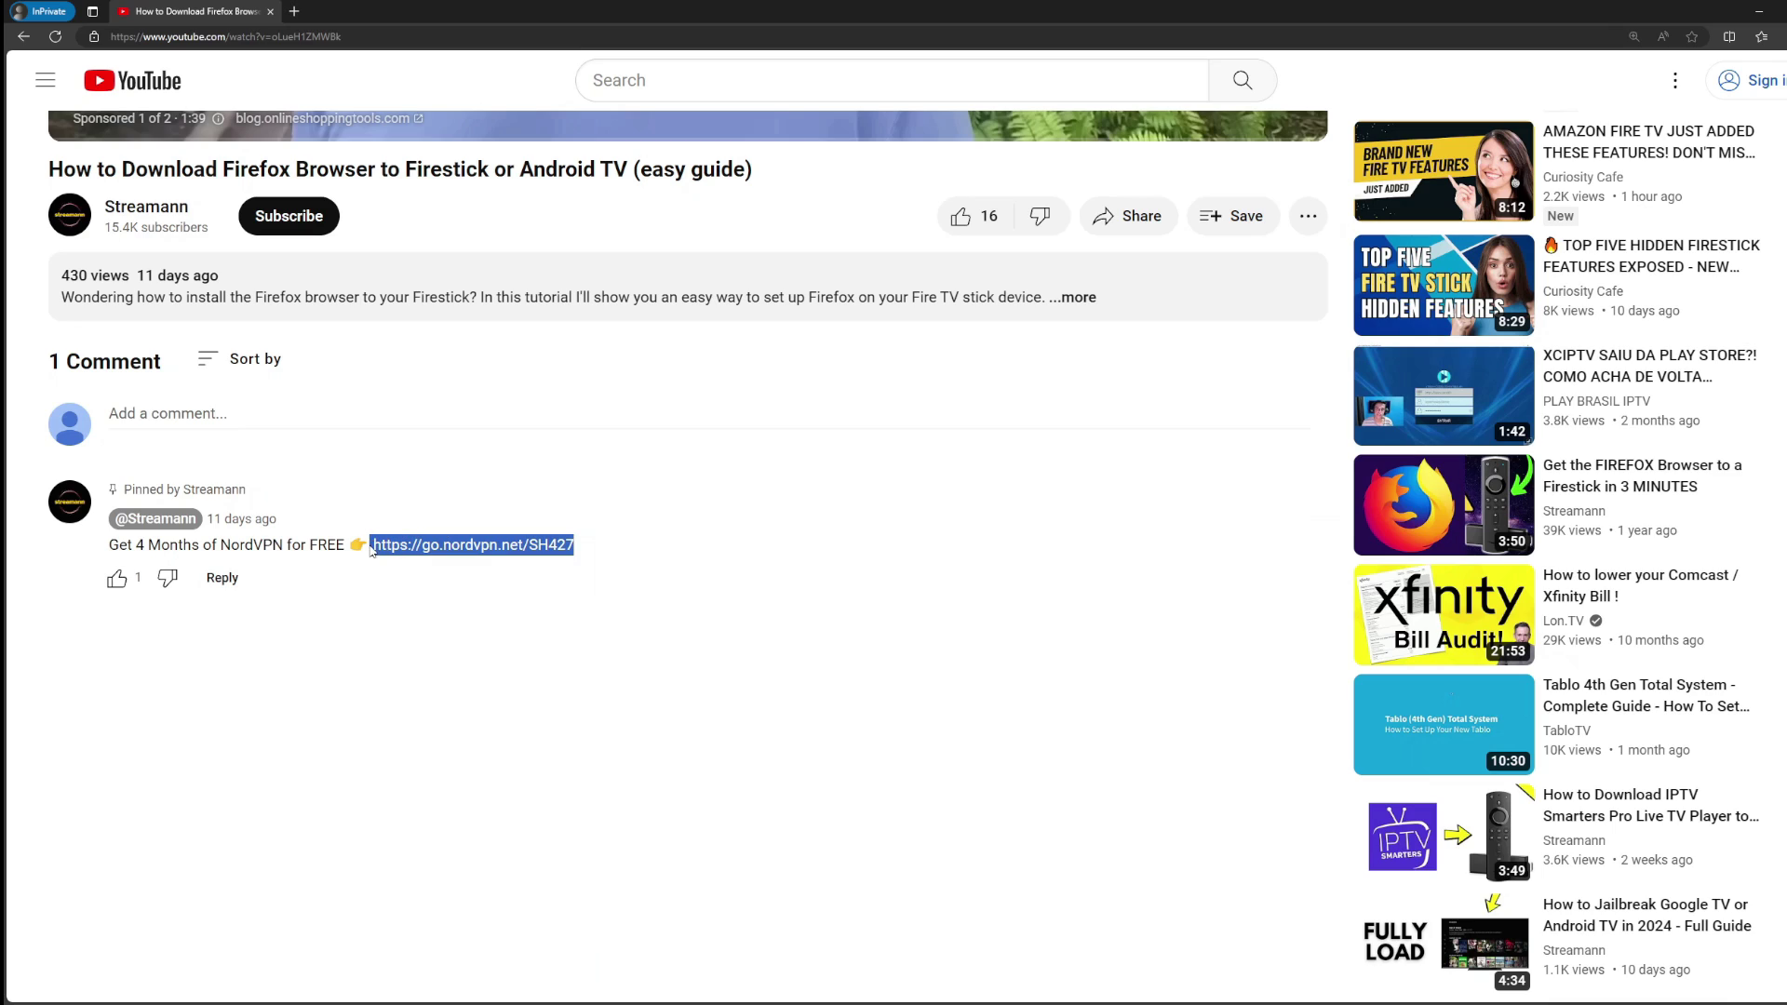
click(480, 551)
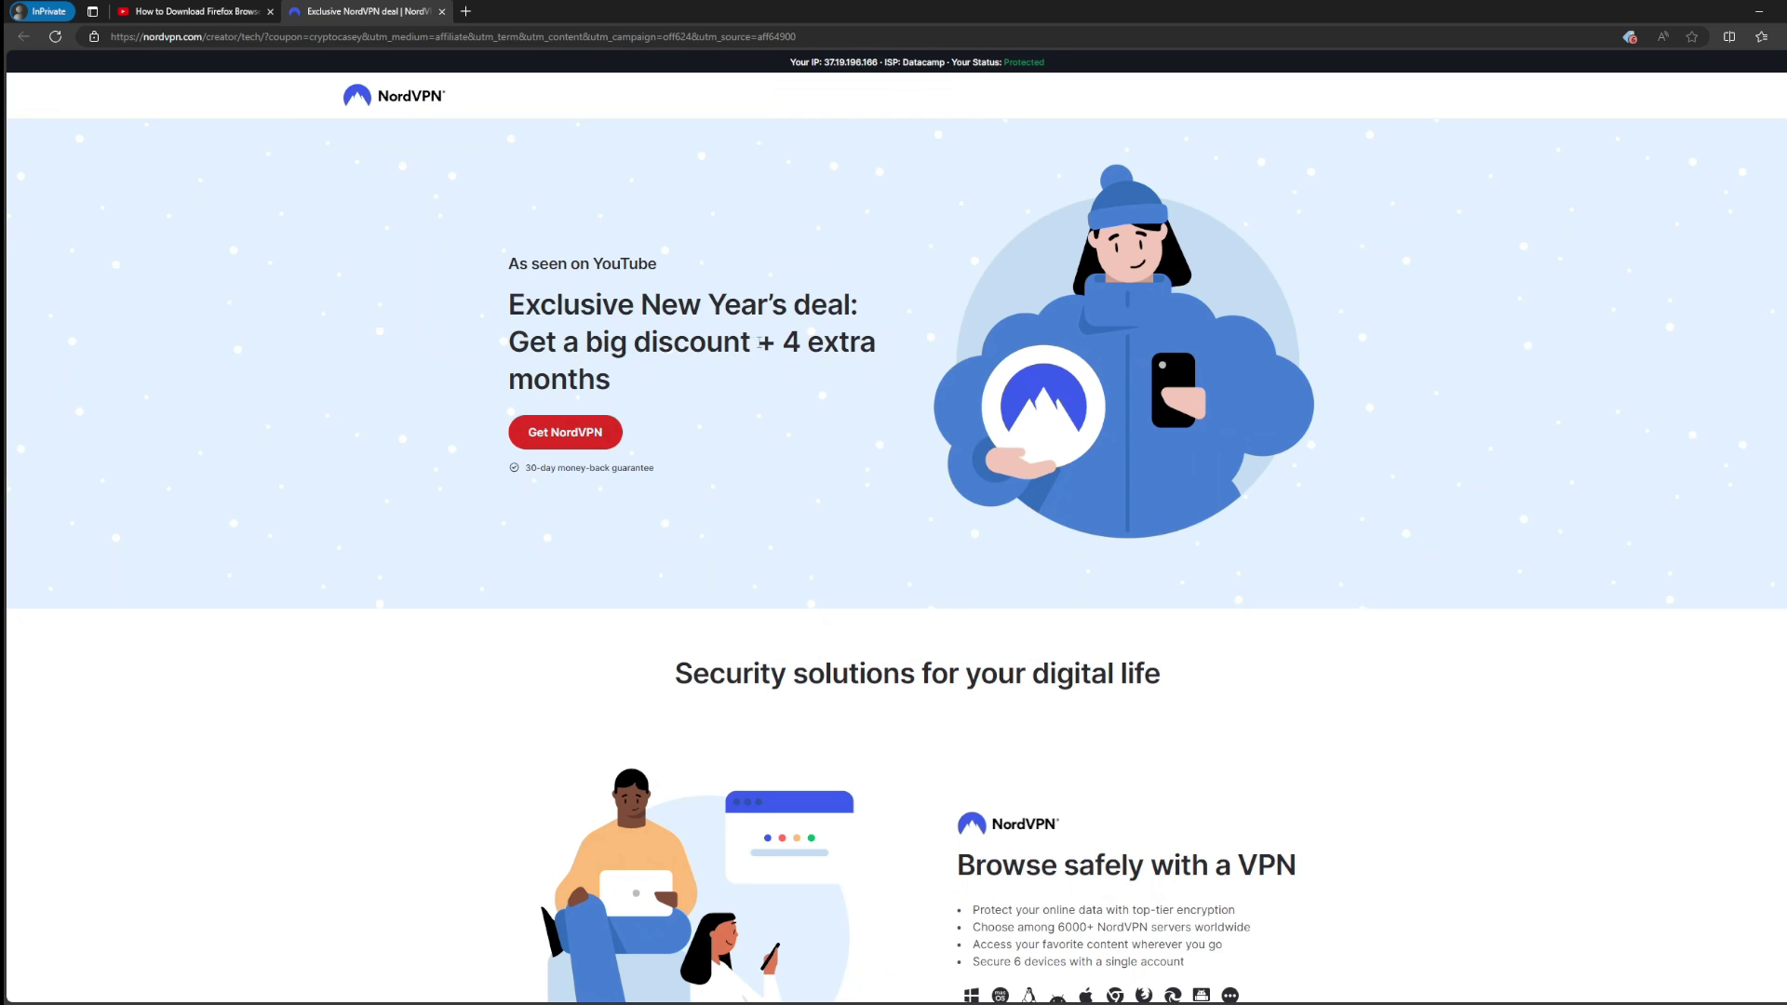
drag(759, 342, 879, 377)
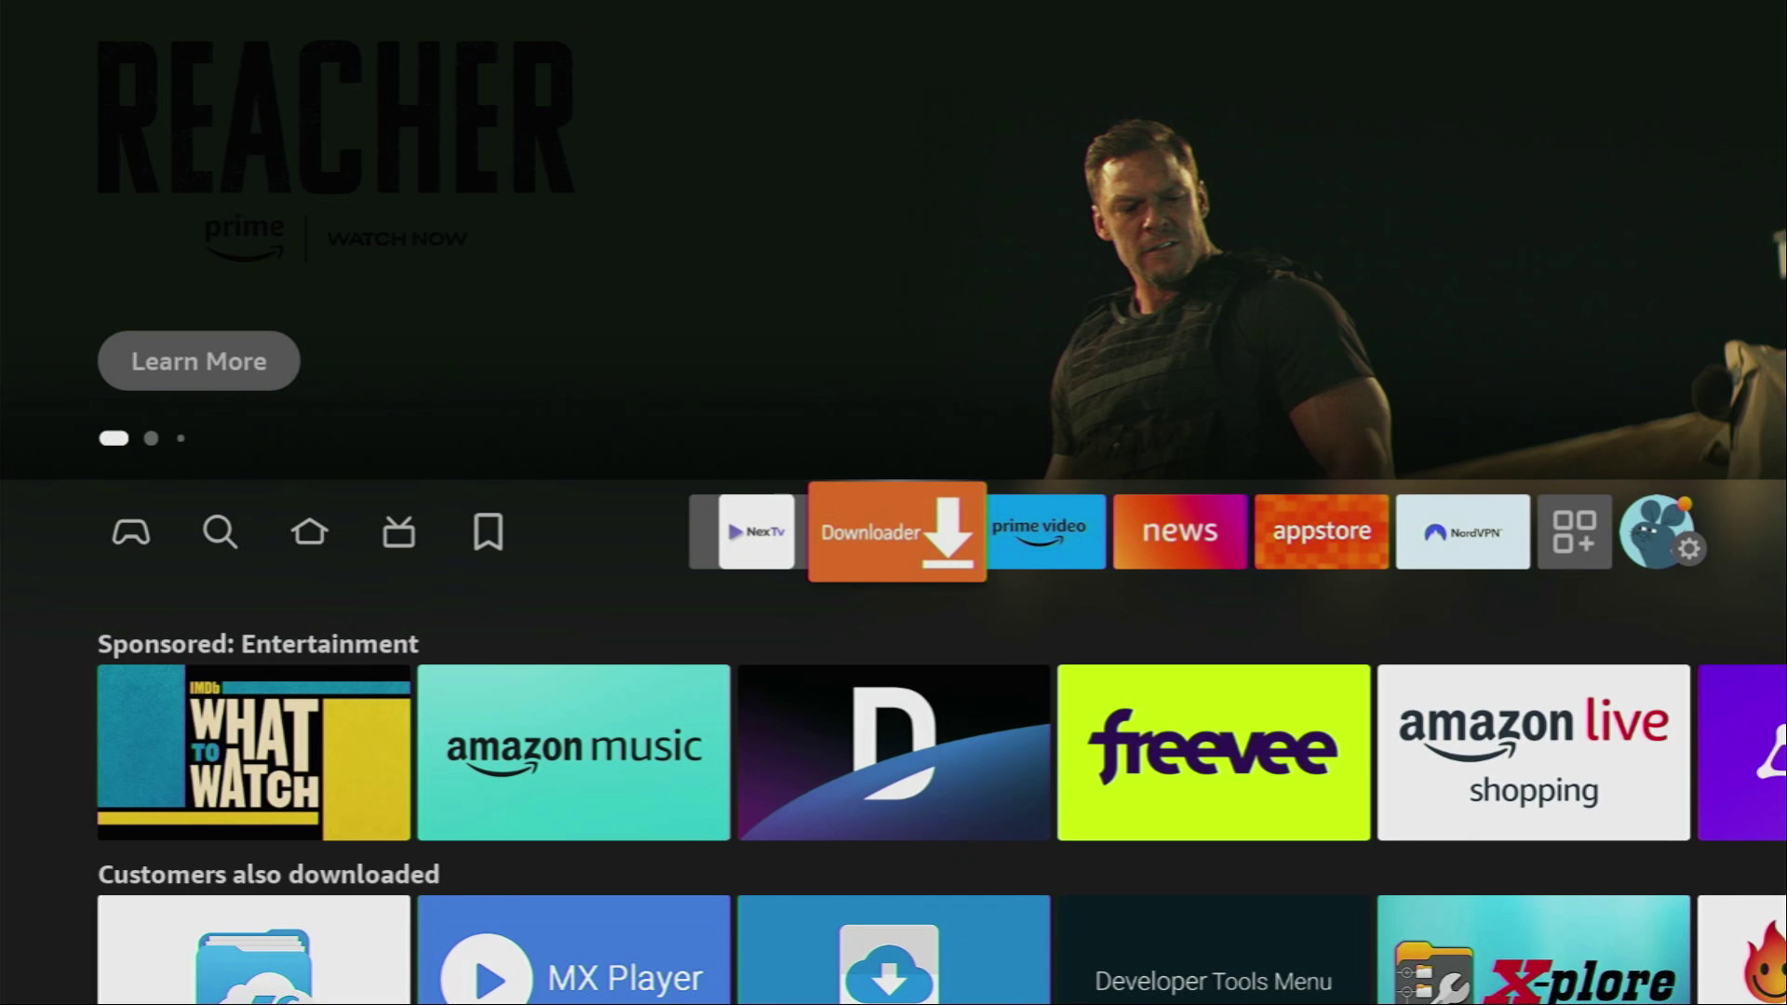
Launch Downloader and search 'iptv extreme public' from the Home page's URL field
key(Return)
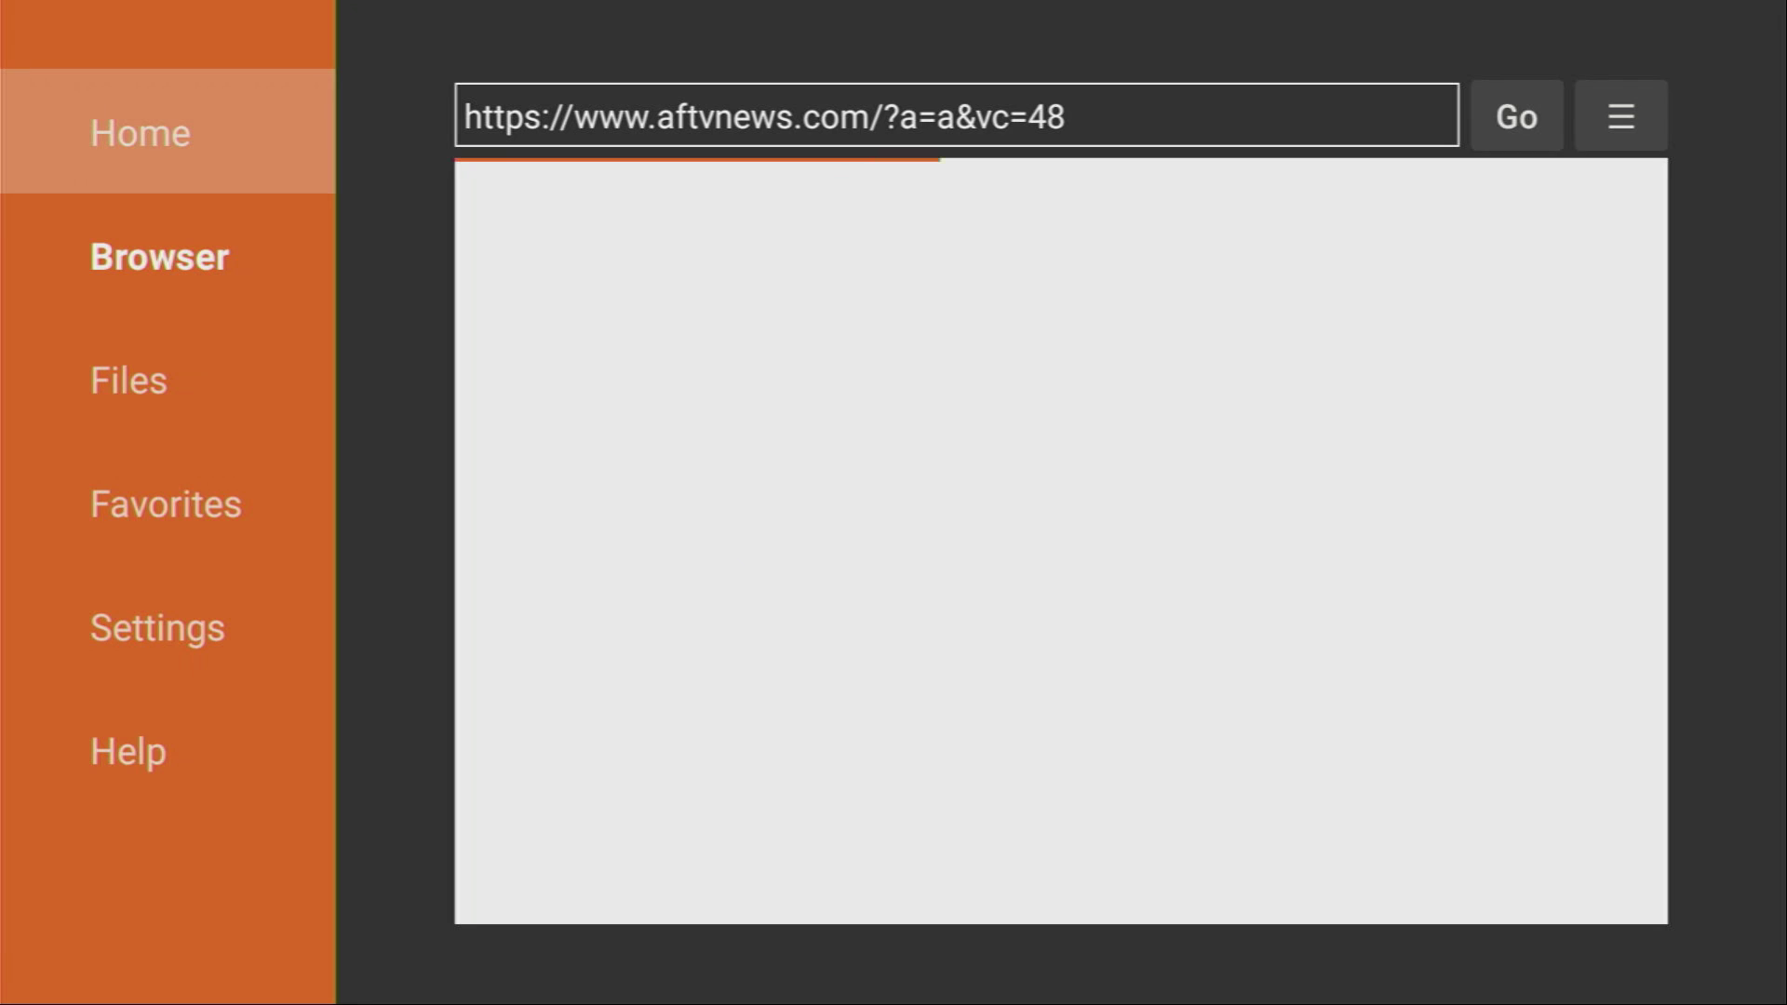
key(Return)
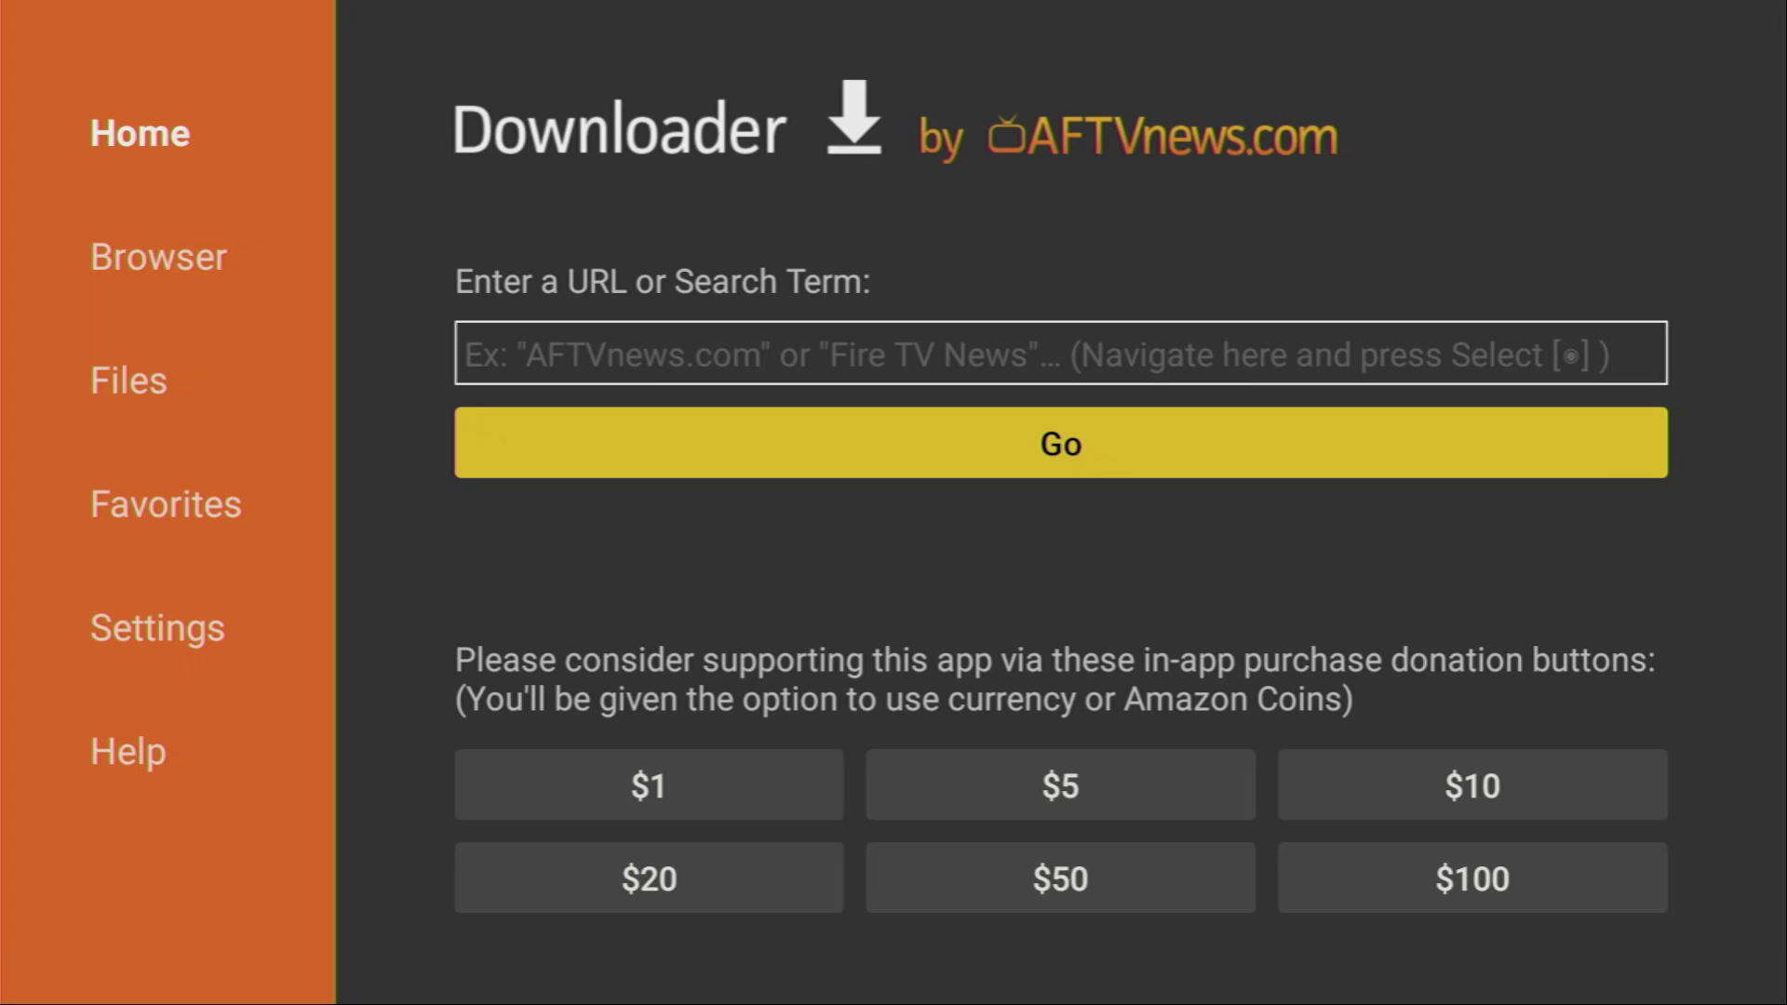
key(Right)
key(Return)
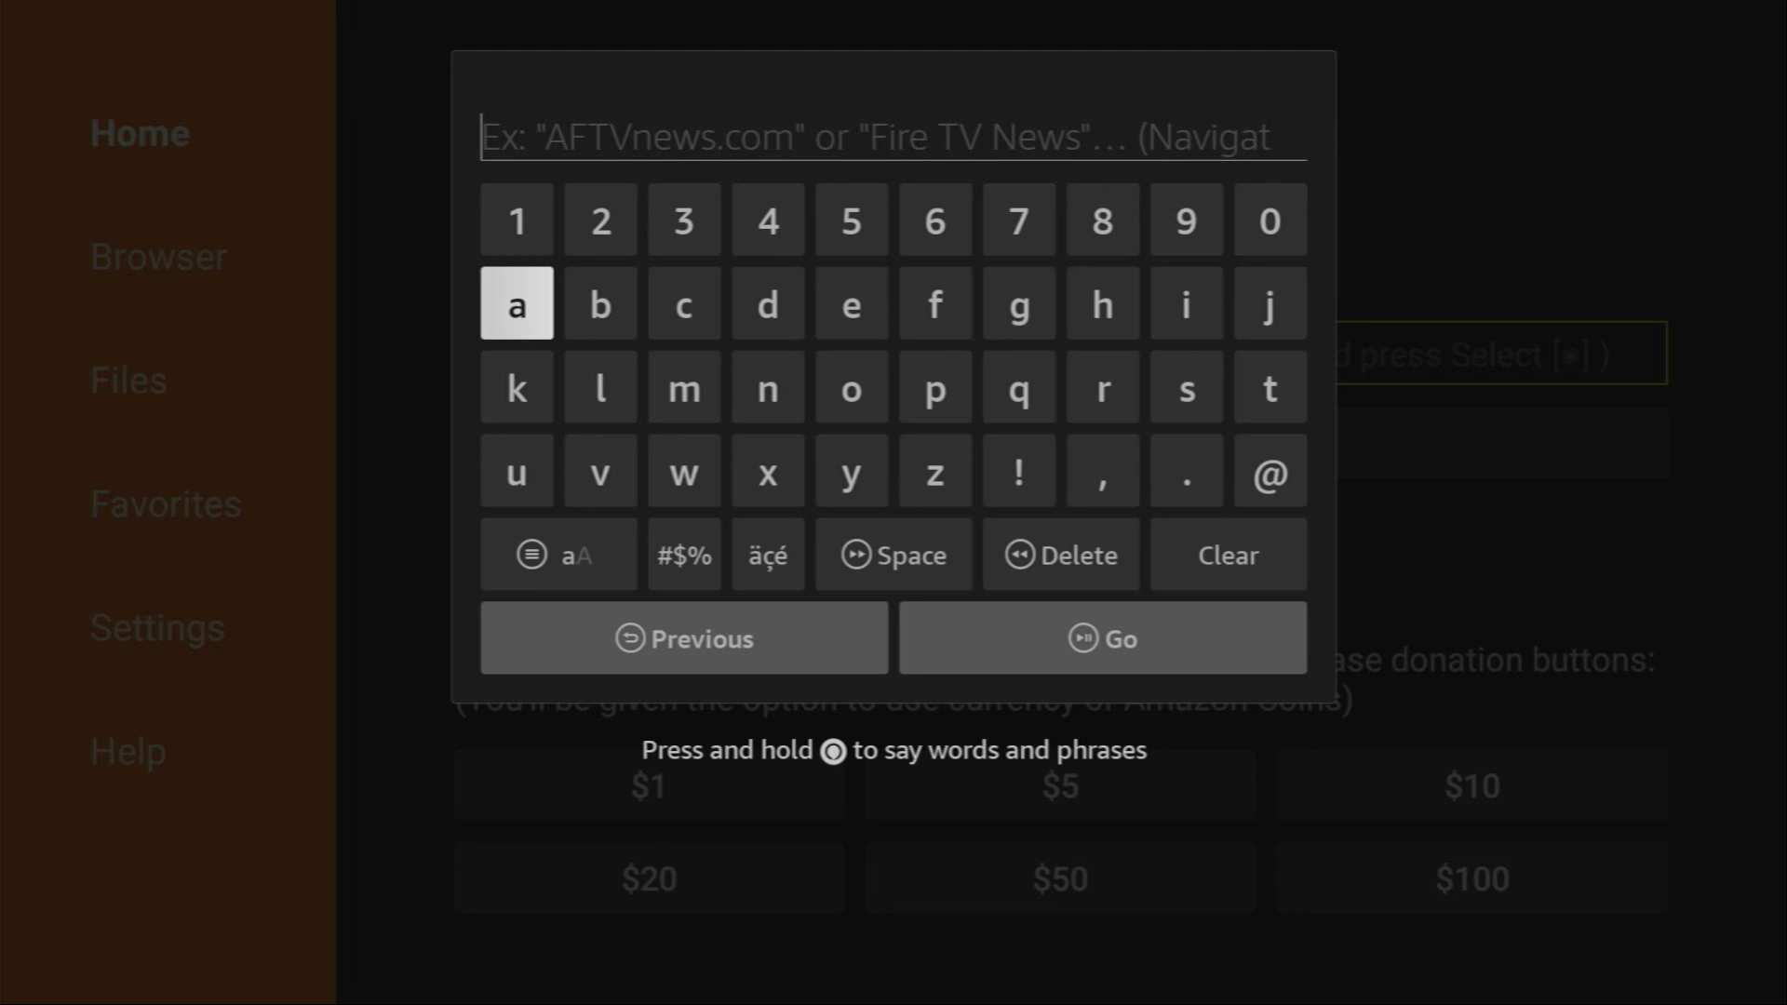
text(iptv extreme public)
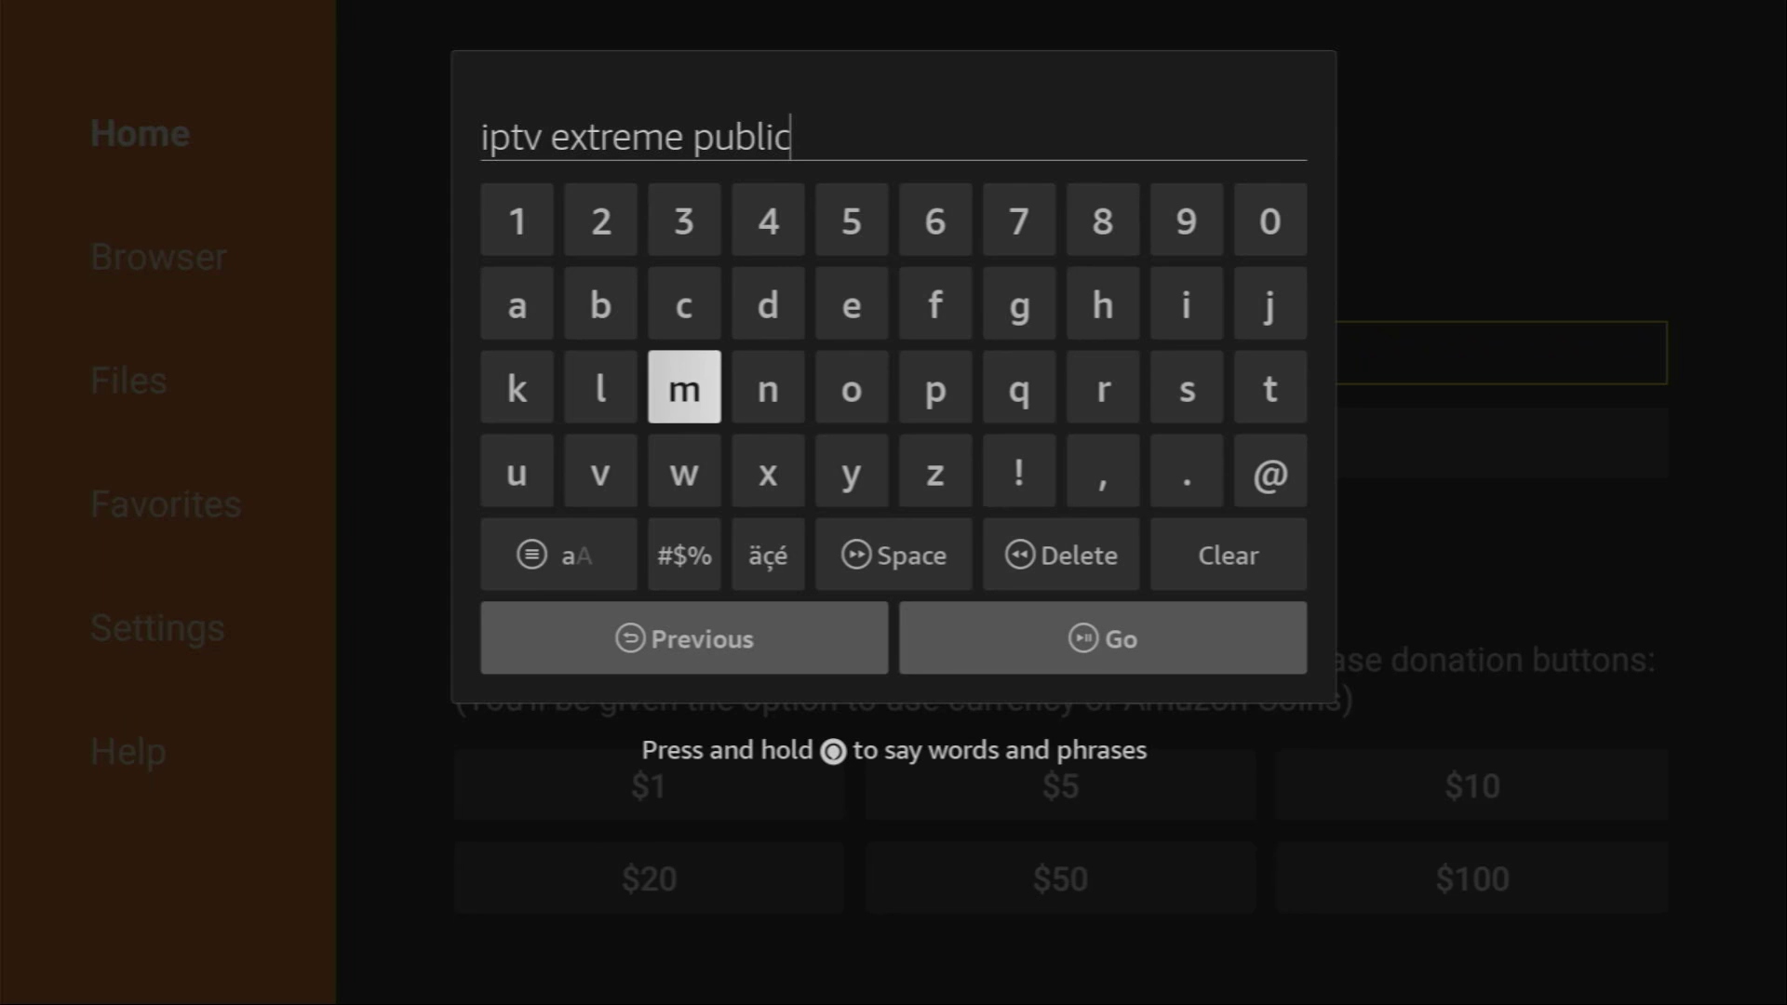
key(Down)
key(Down)
key(Right)
key(Return)
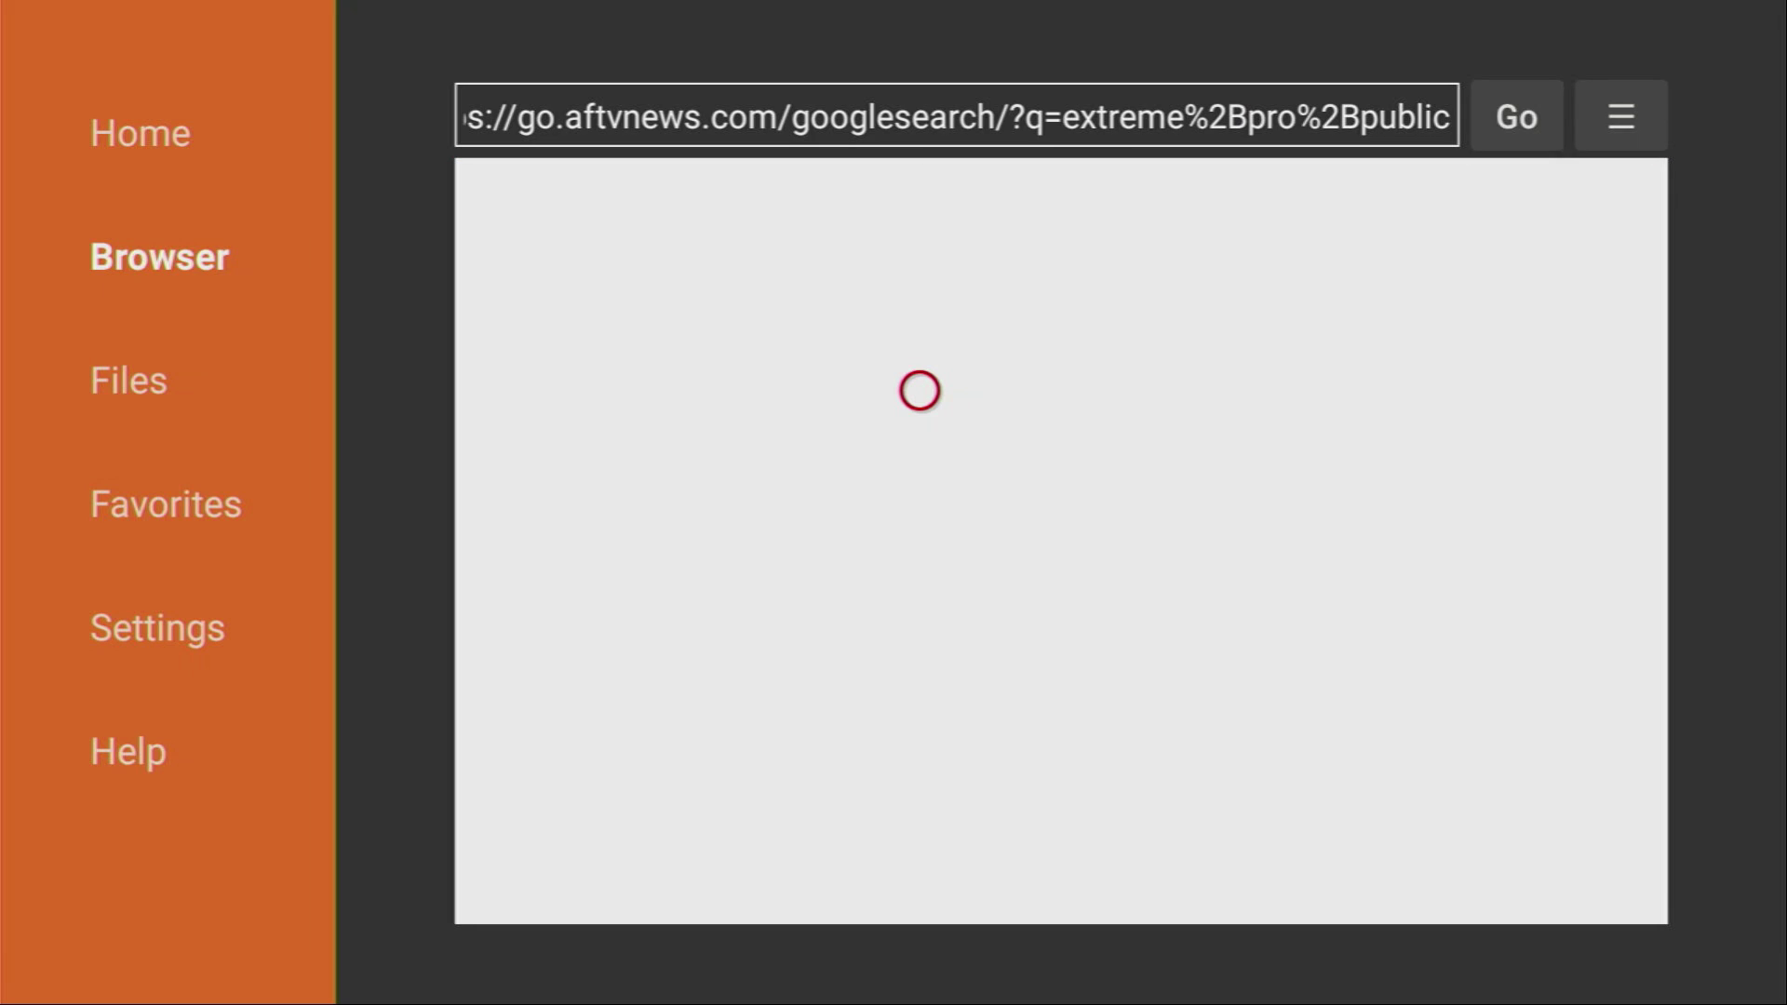
Open the iptvextreme.org 'Index of /public/releases/' result from the search results
scroll(795, 196, up, 3)
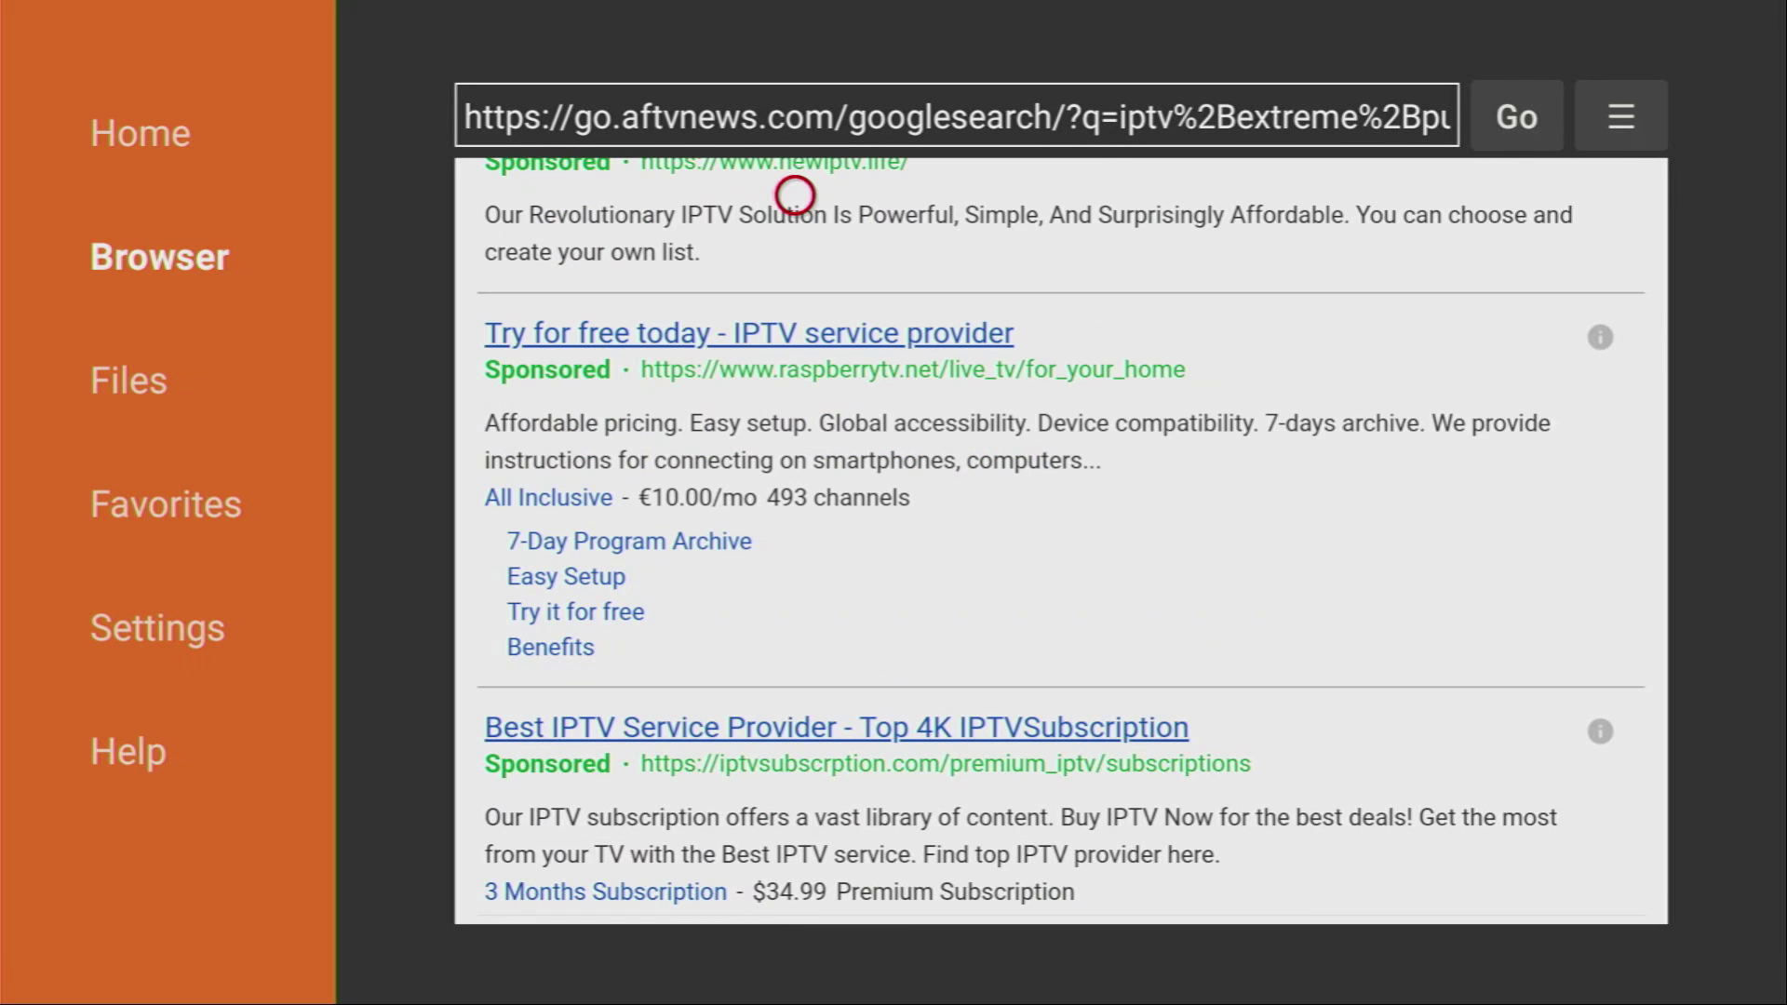
scroll(795, 884, down, 8)
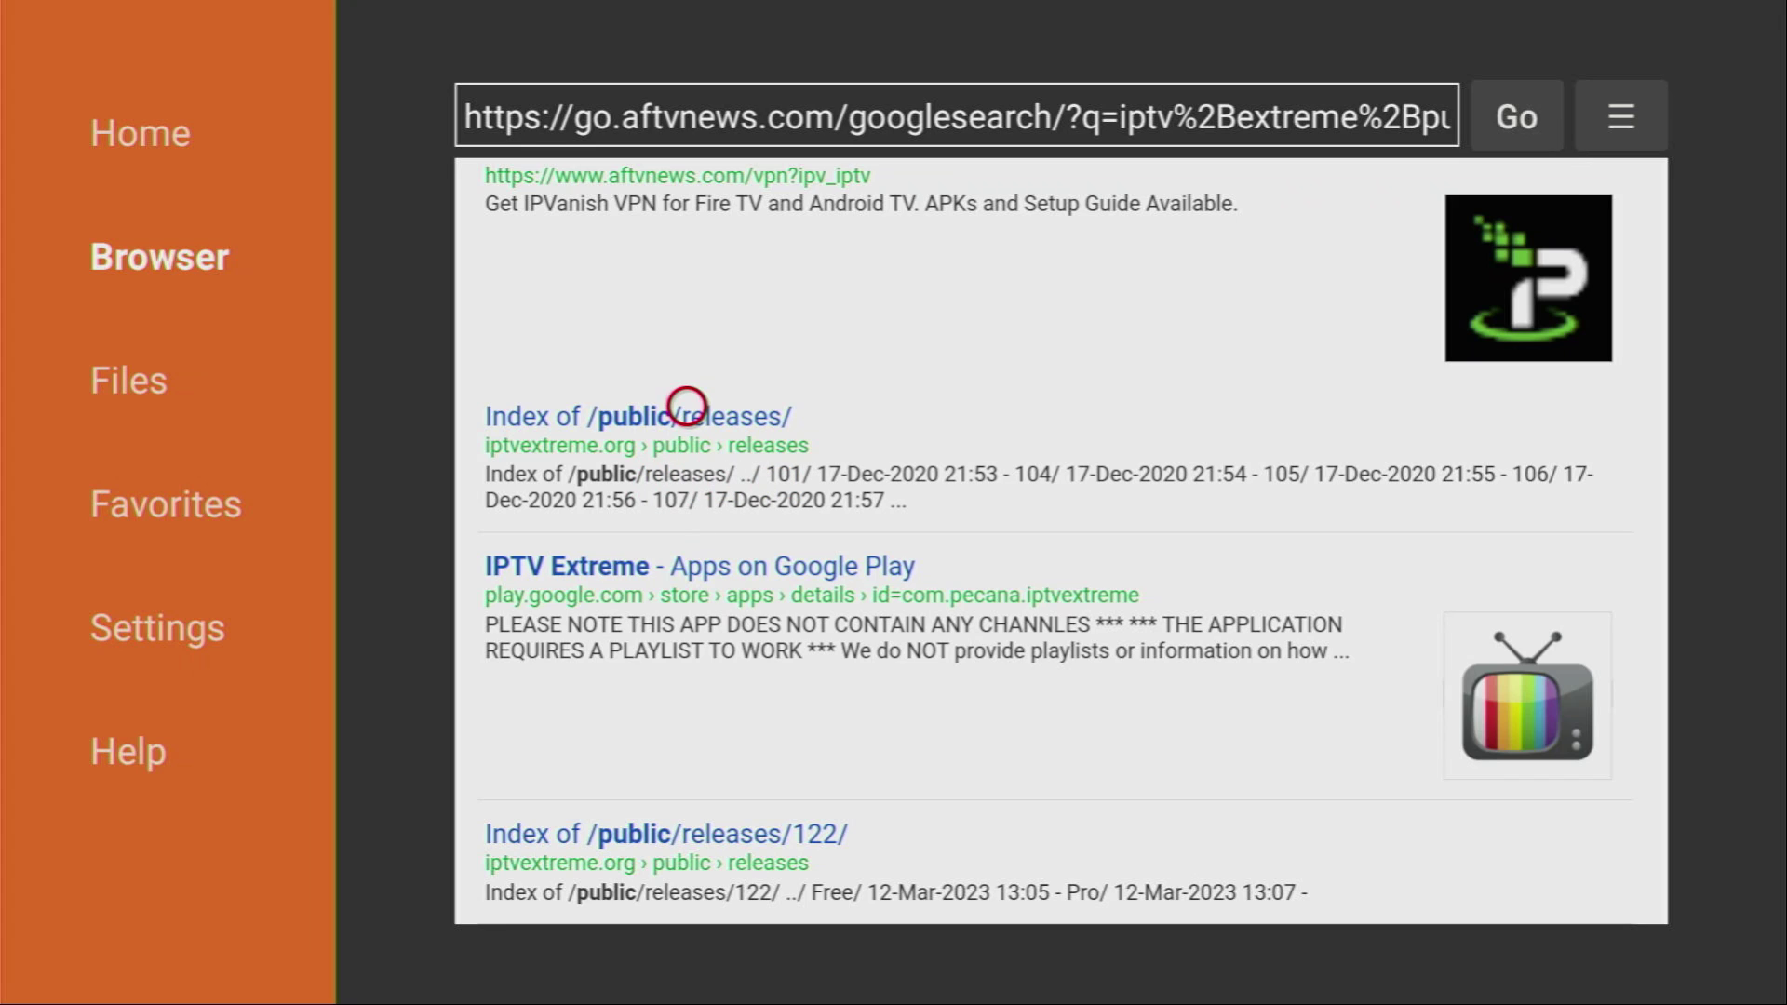
click(687, 408)
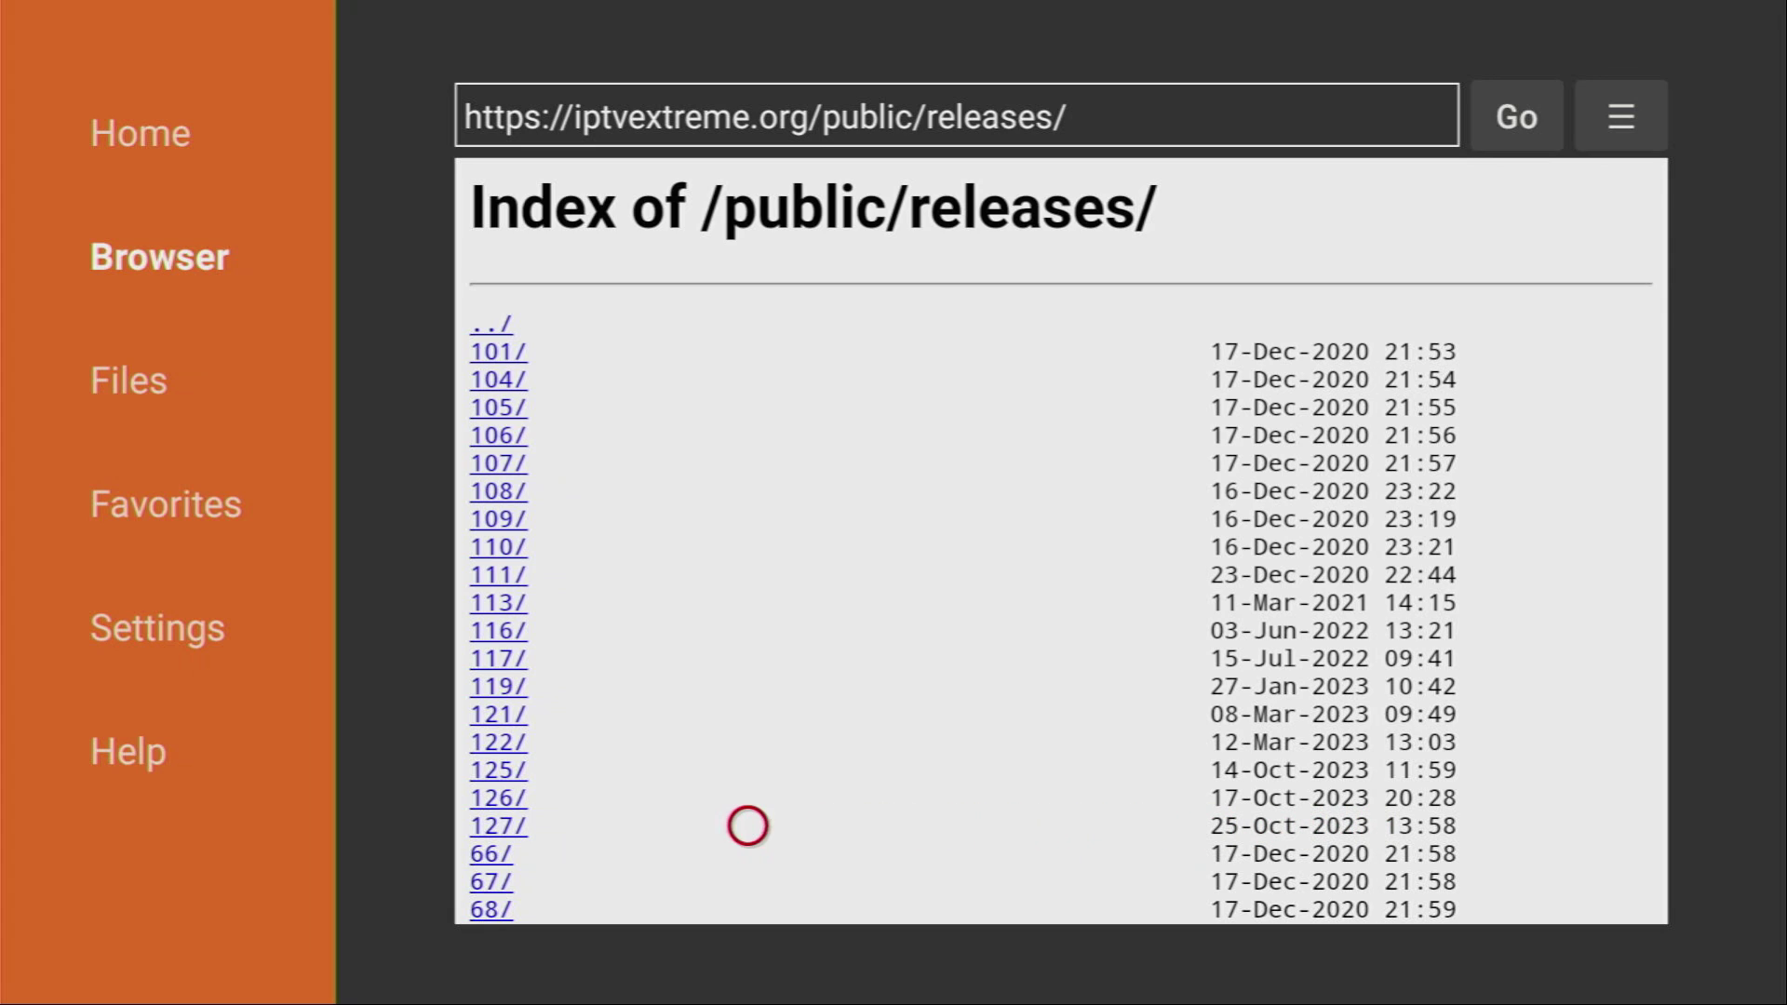
Go into 127/ then Free/ and download app-armeabi-v7a-release.apk
click(501, 826)
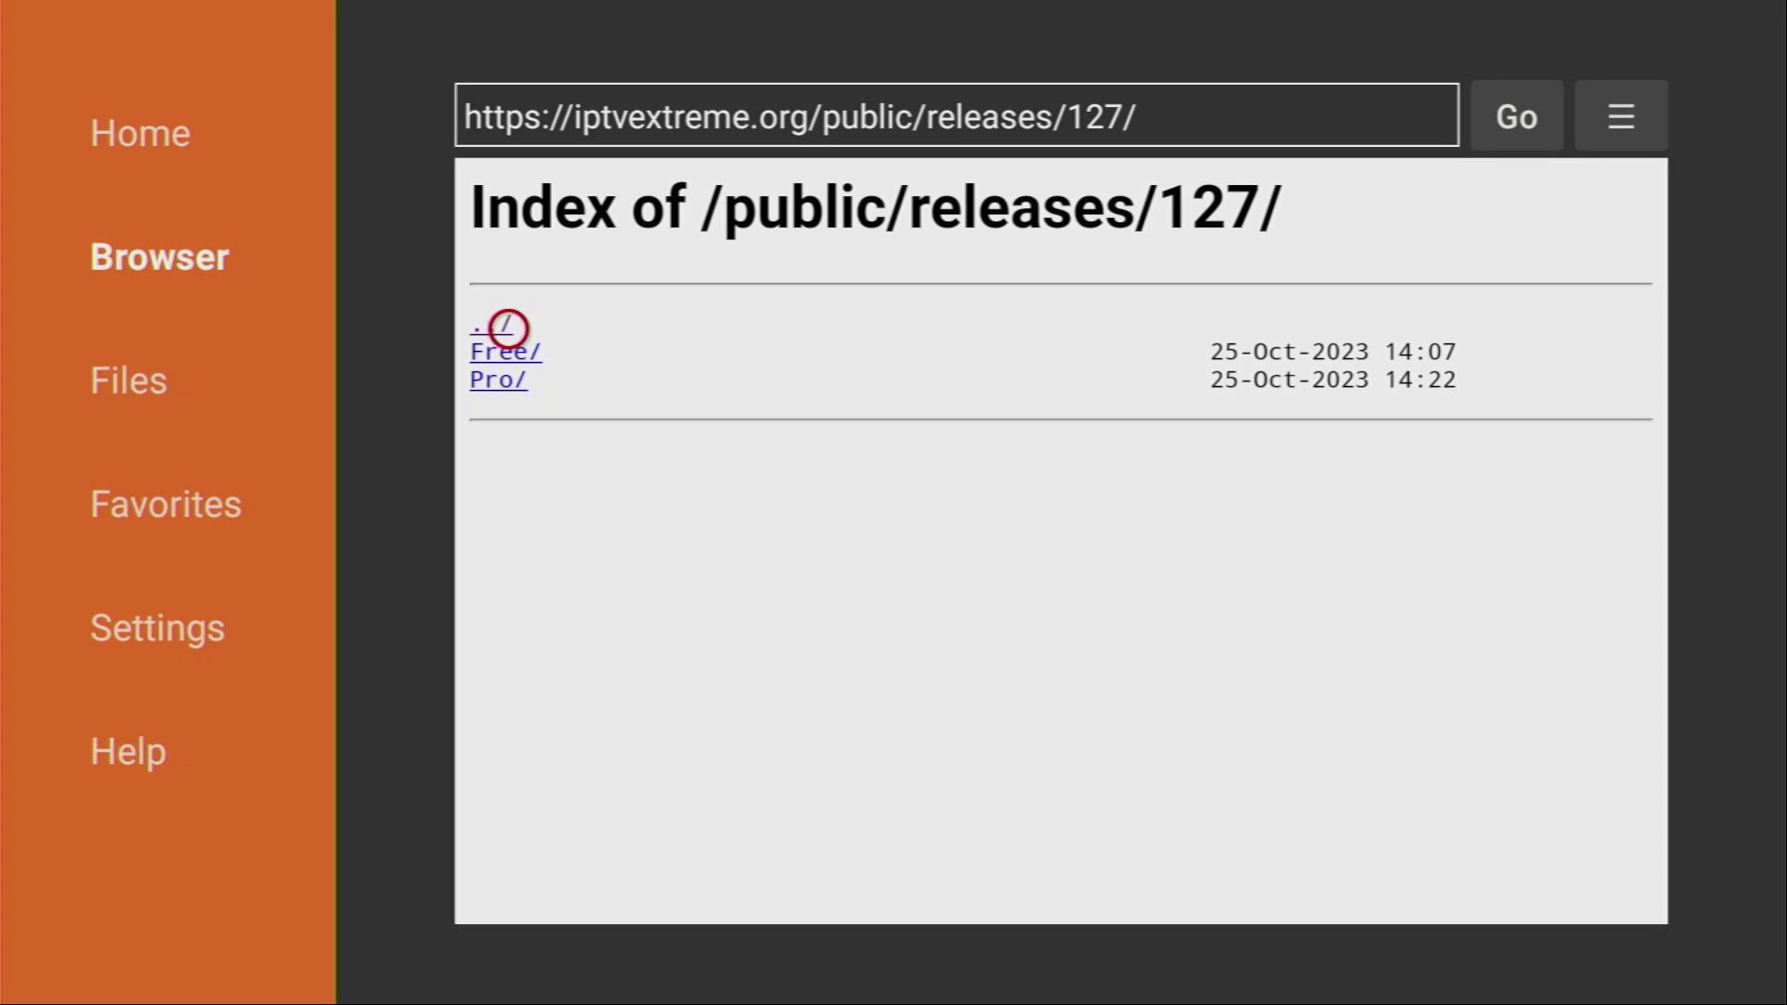
click(507, 356)
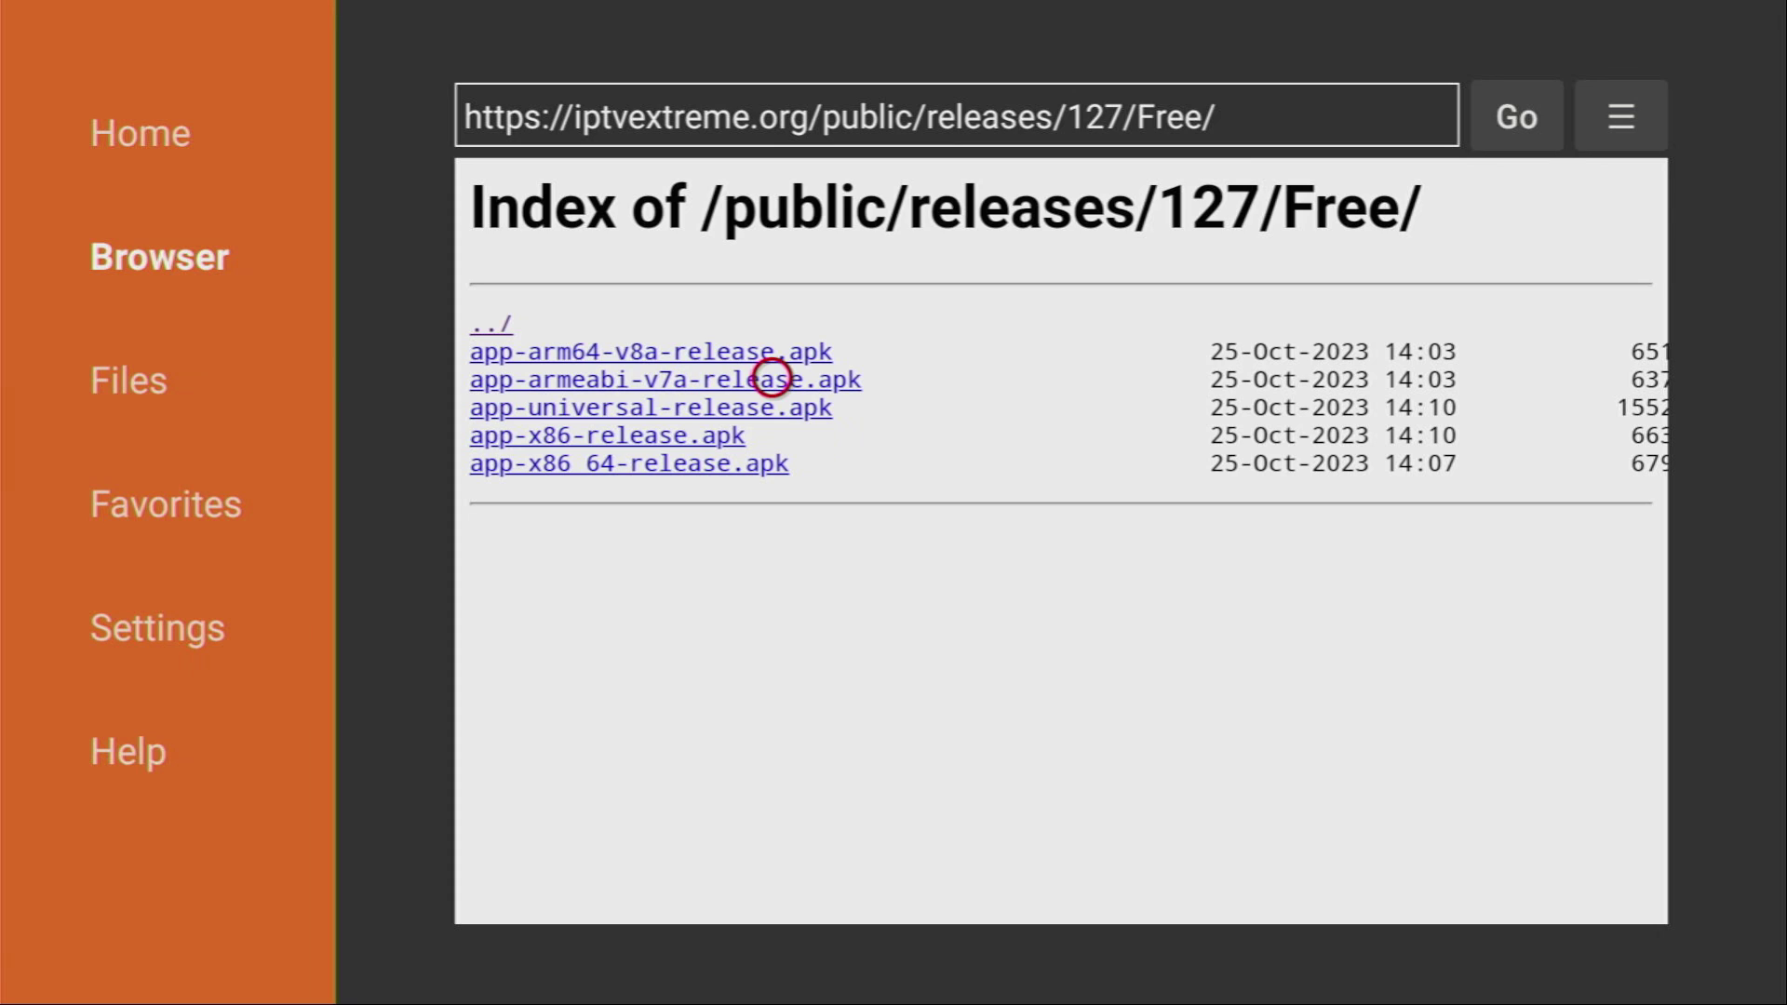
click(740, 377)
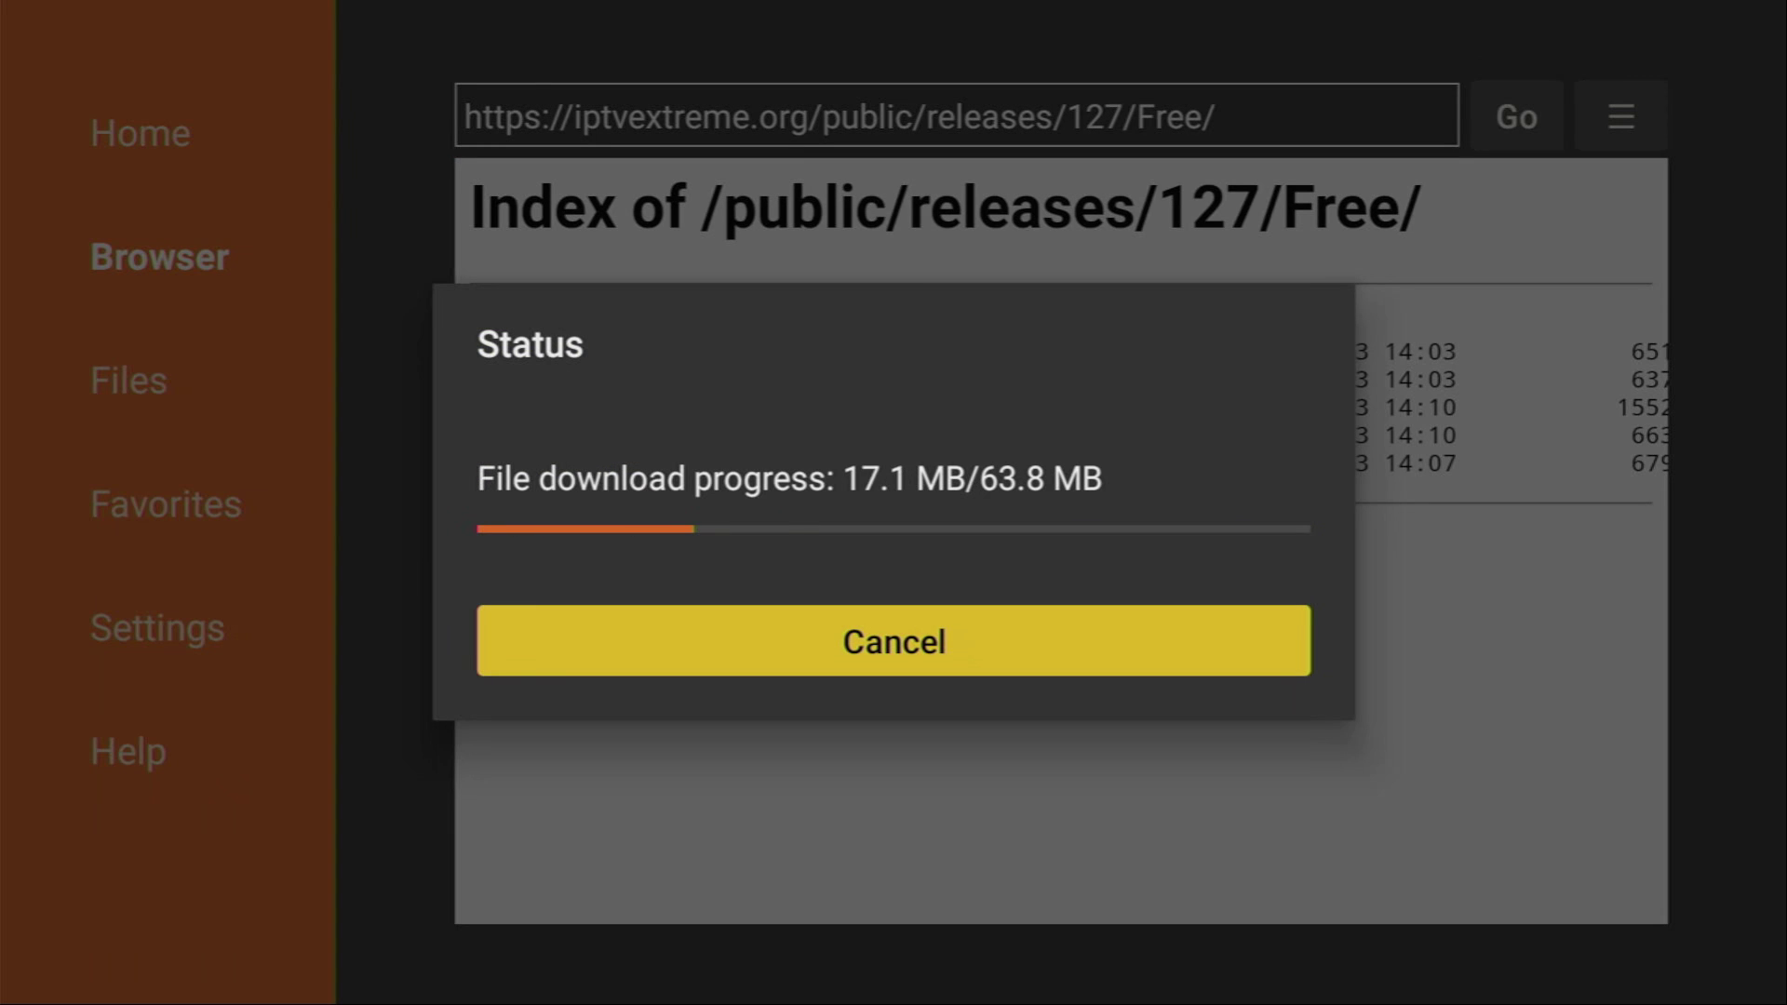
Install the IPTV Extreme app and close the install screen with Done
key(Right)
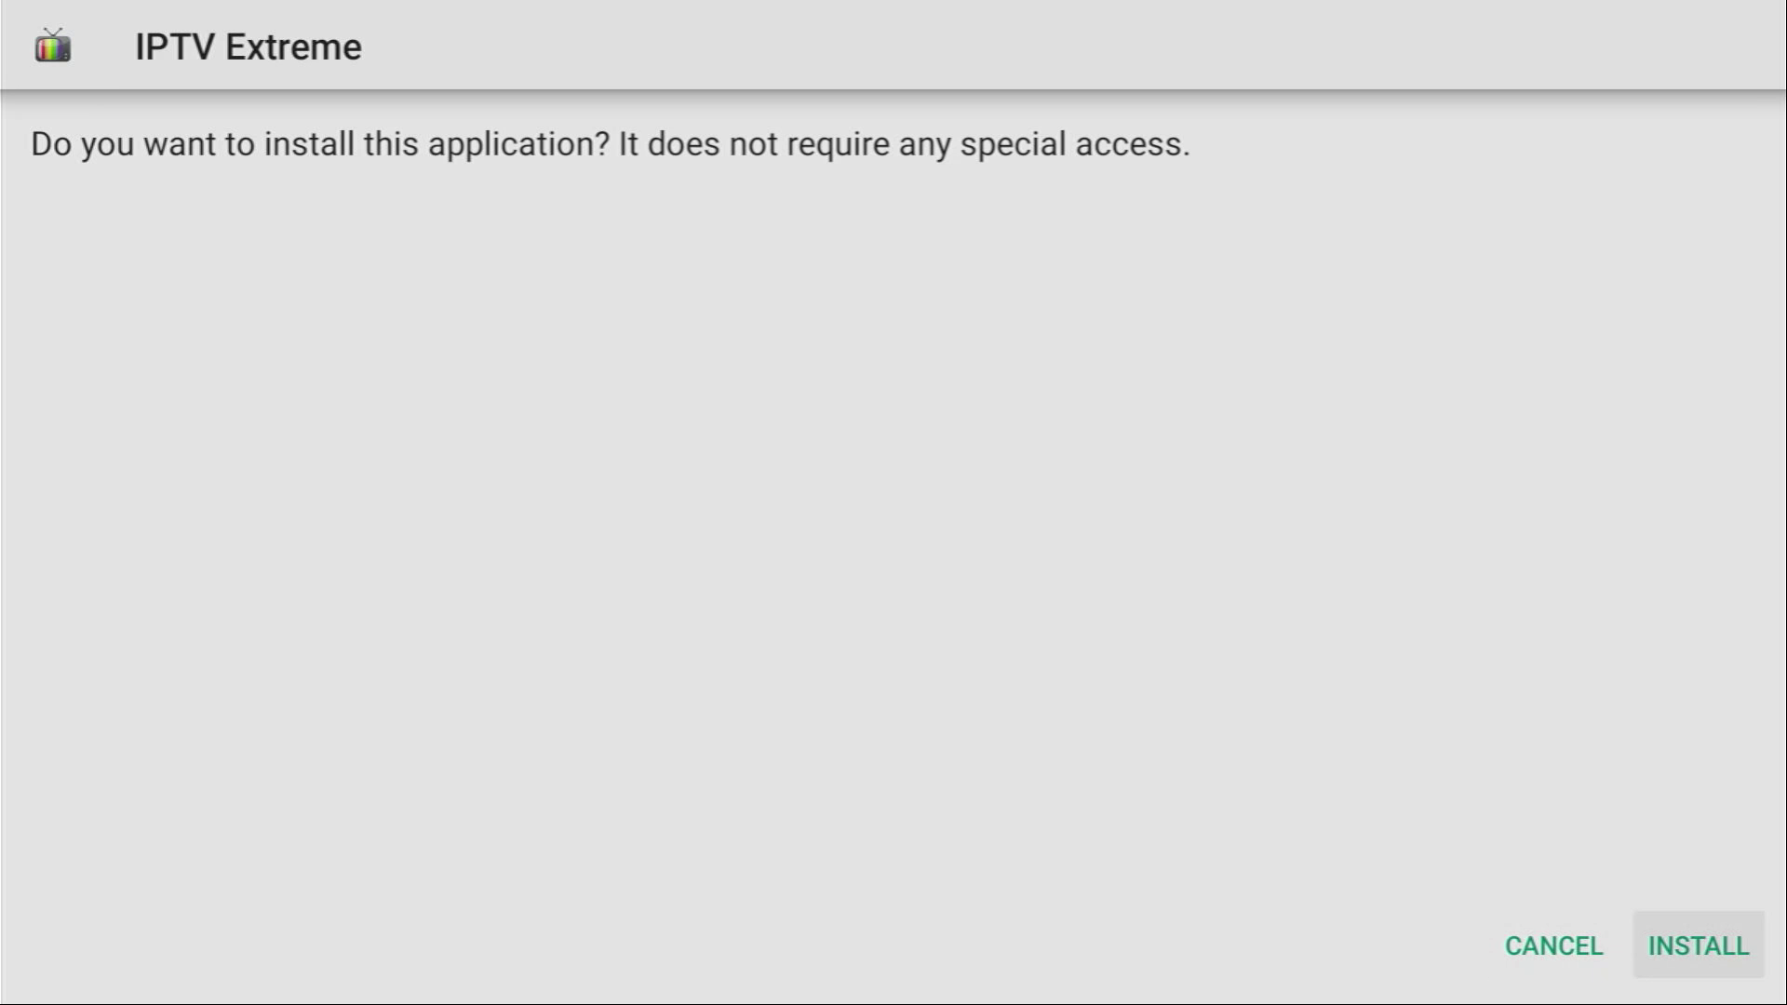
key(Return)
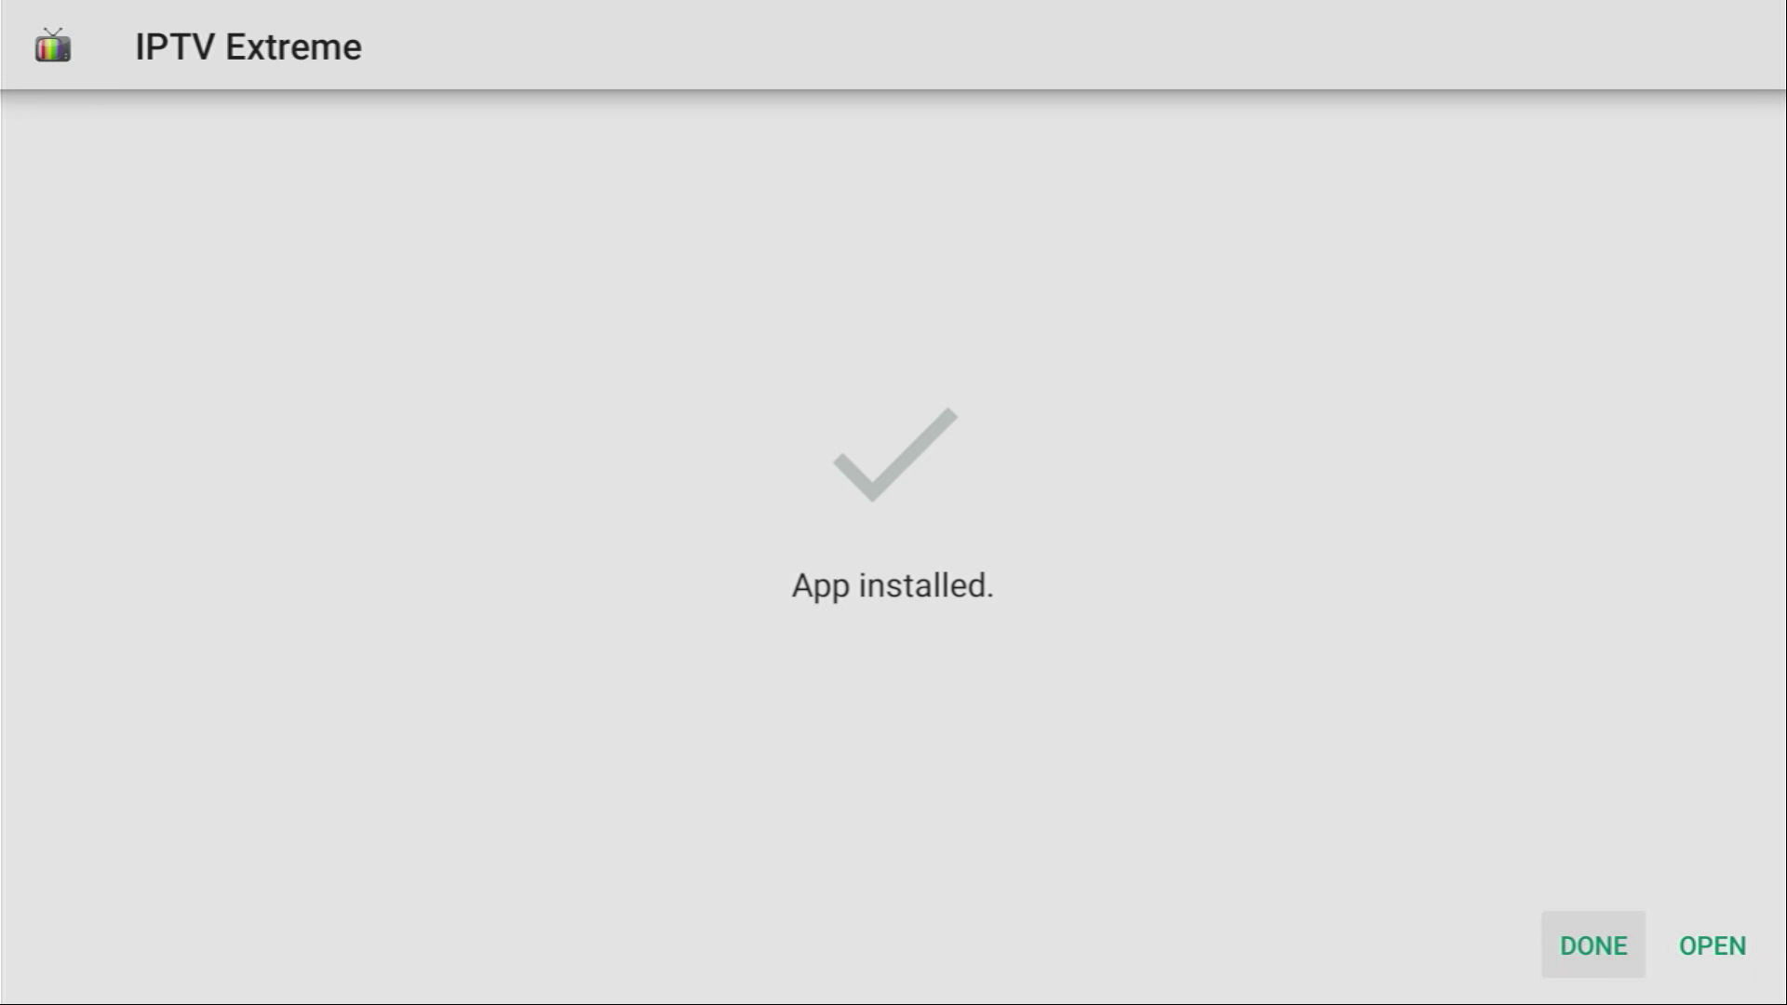
key(Right)
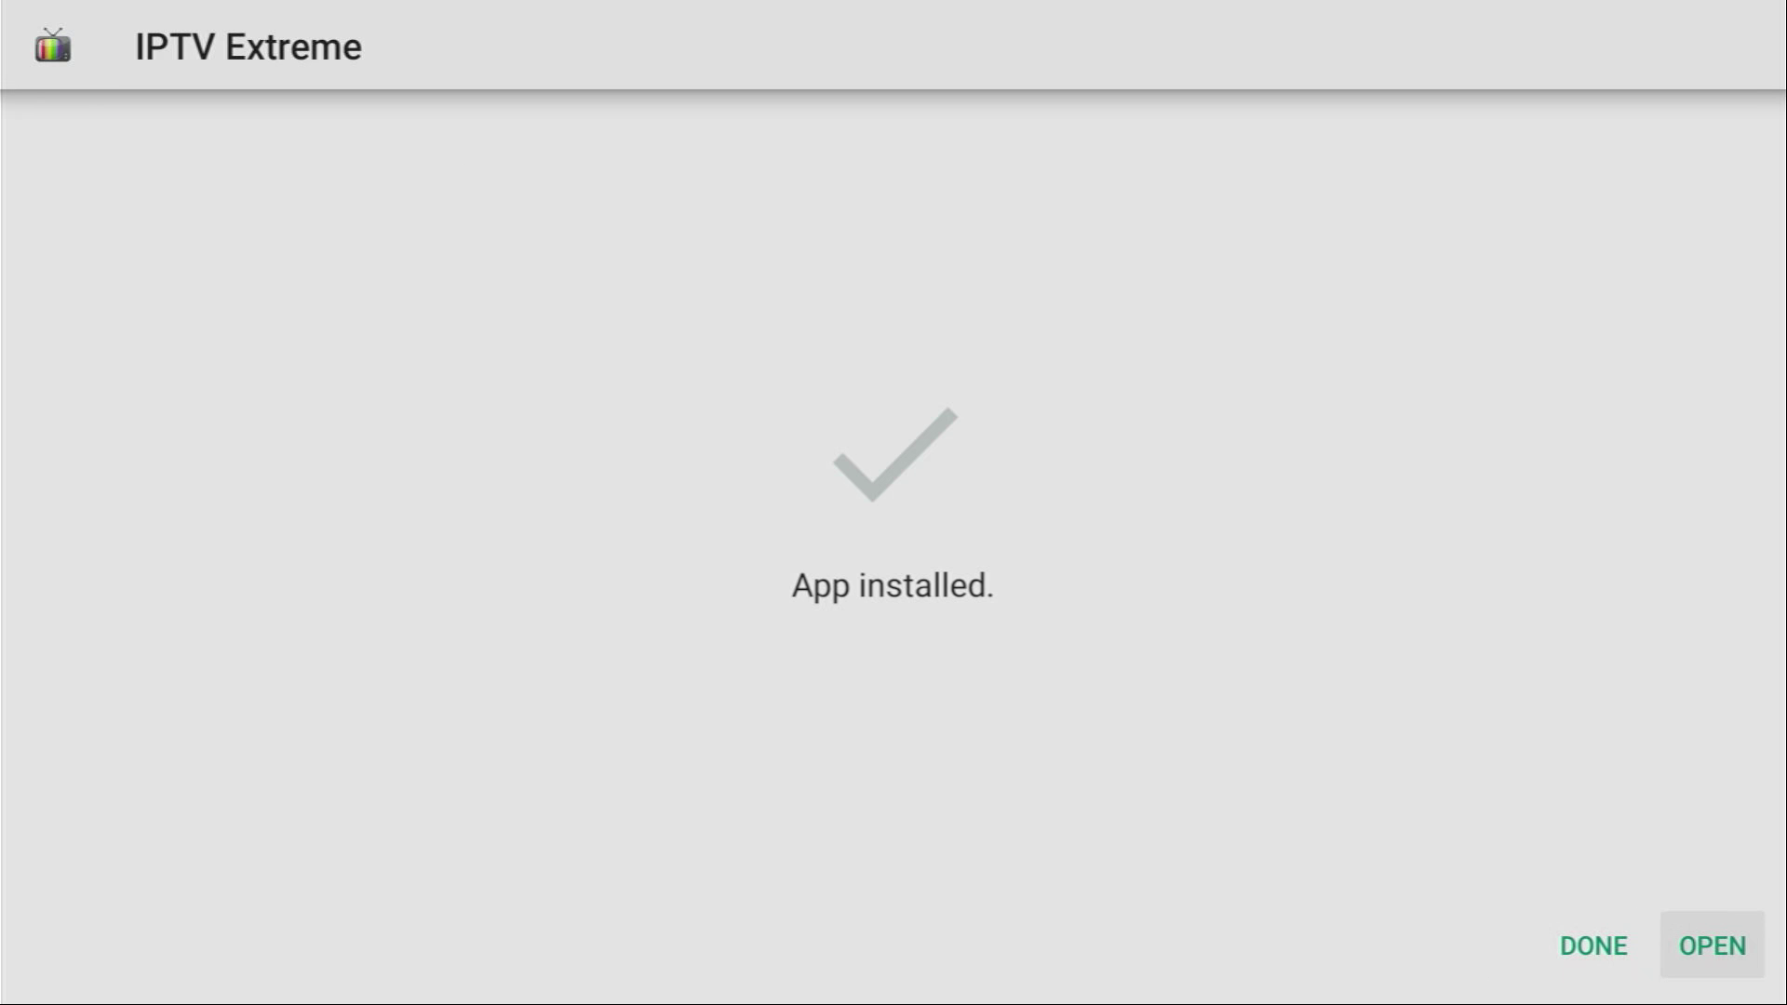
key(Left)
key(Return)
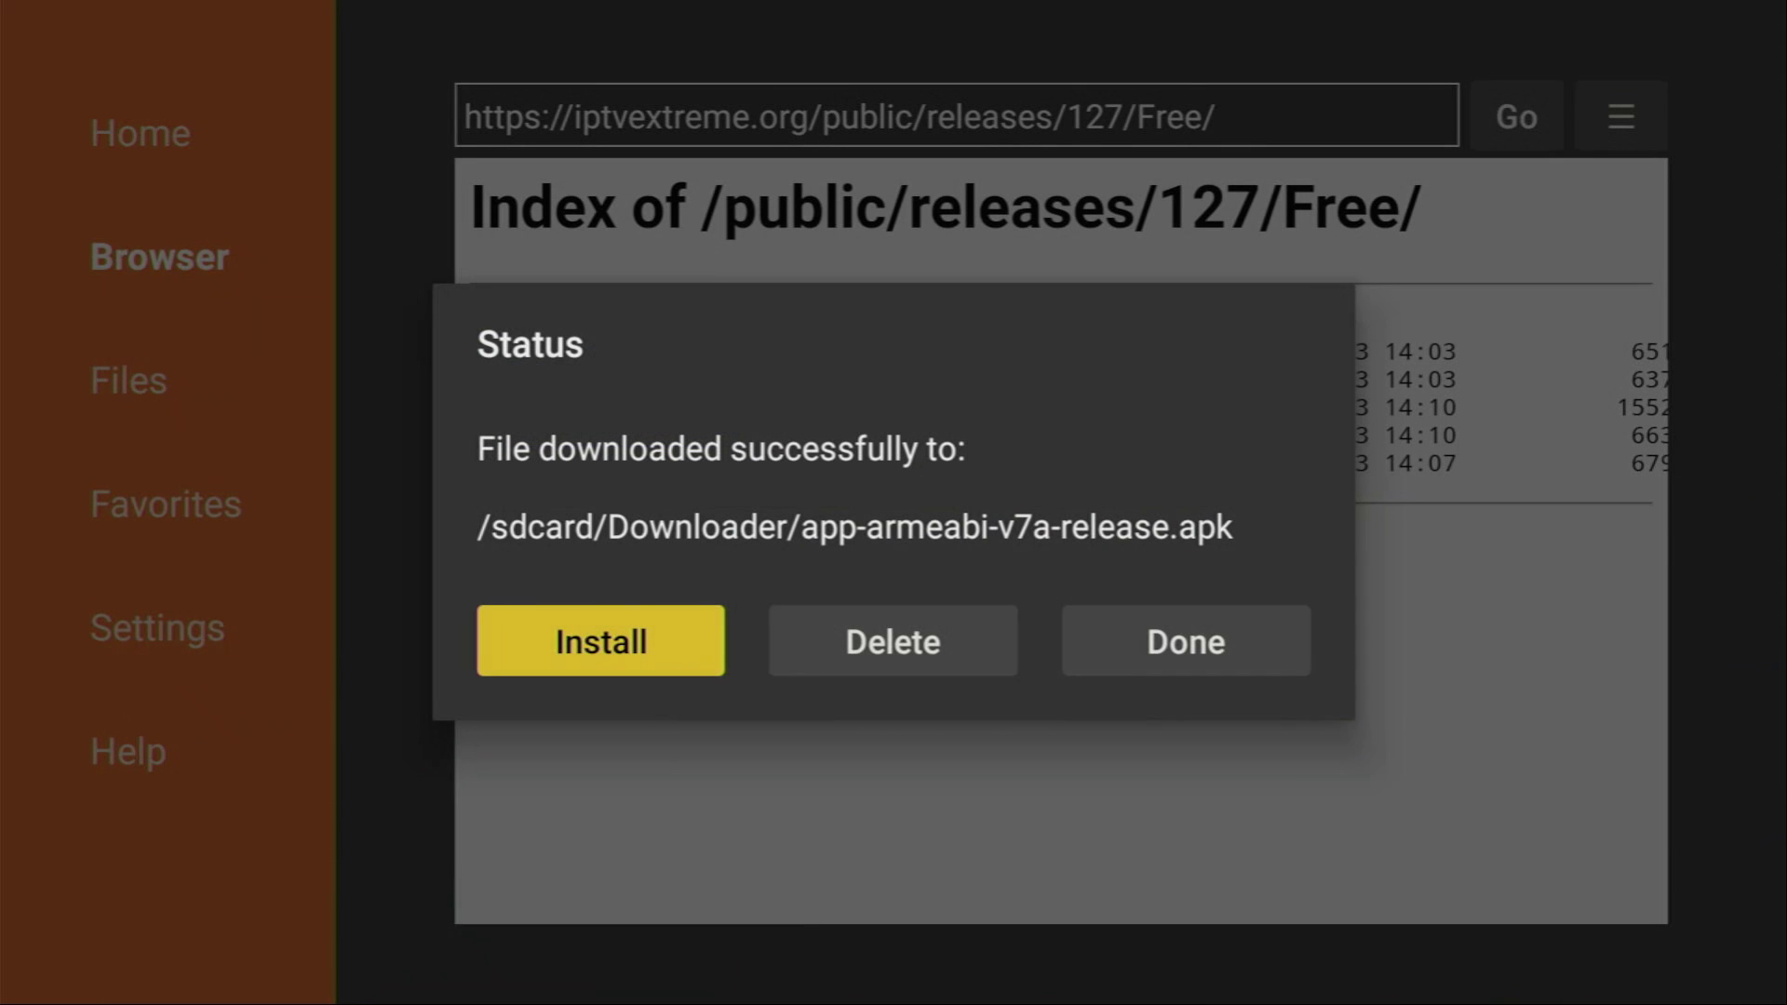
Delete the downloaded app-armeabi-v7a-release.apk file, confirming the deletion
key(Right)
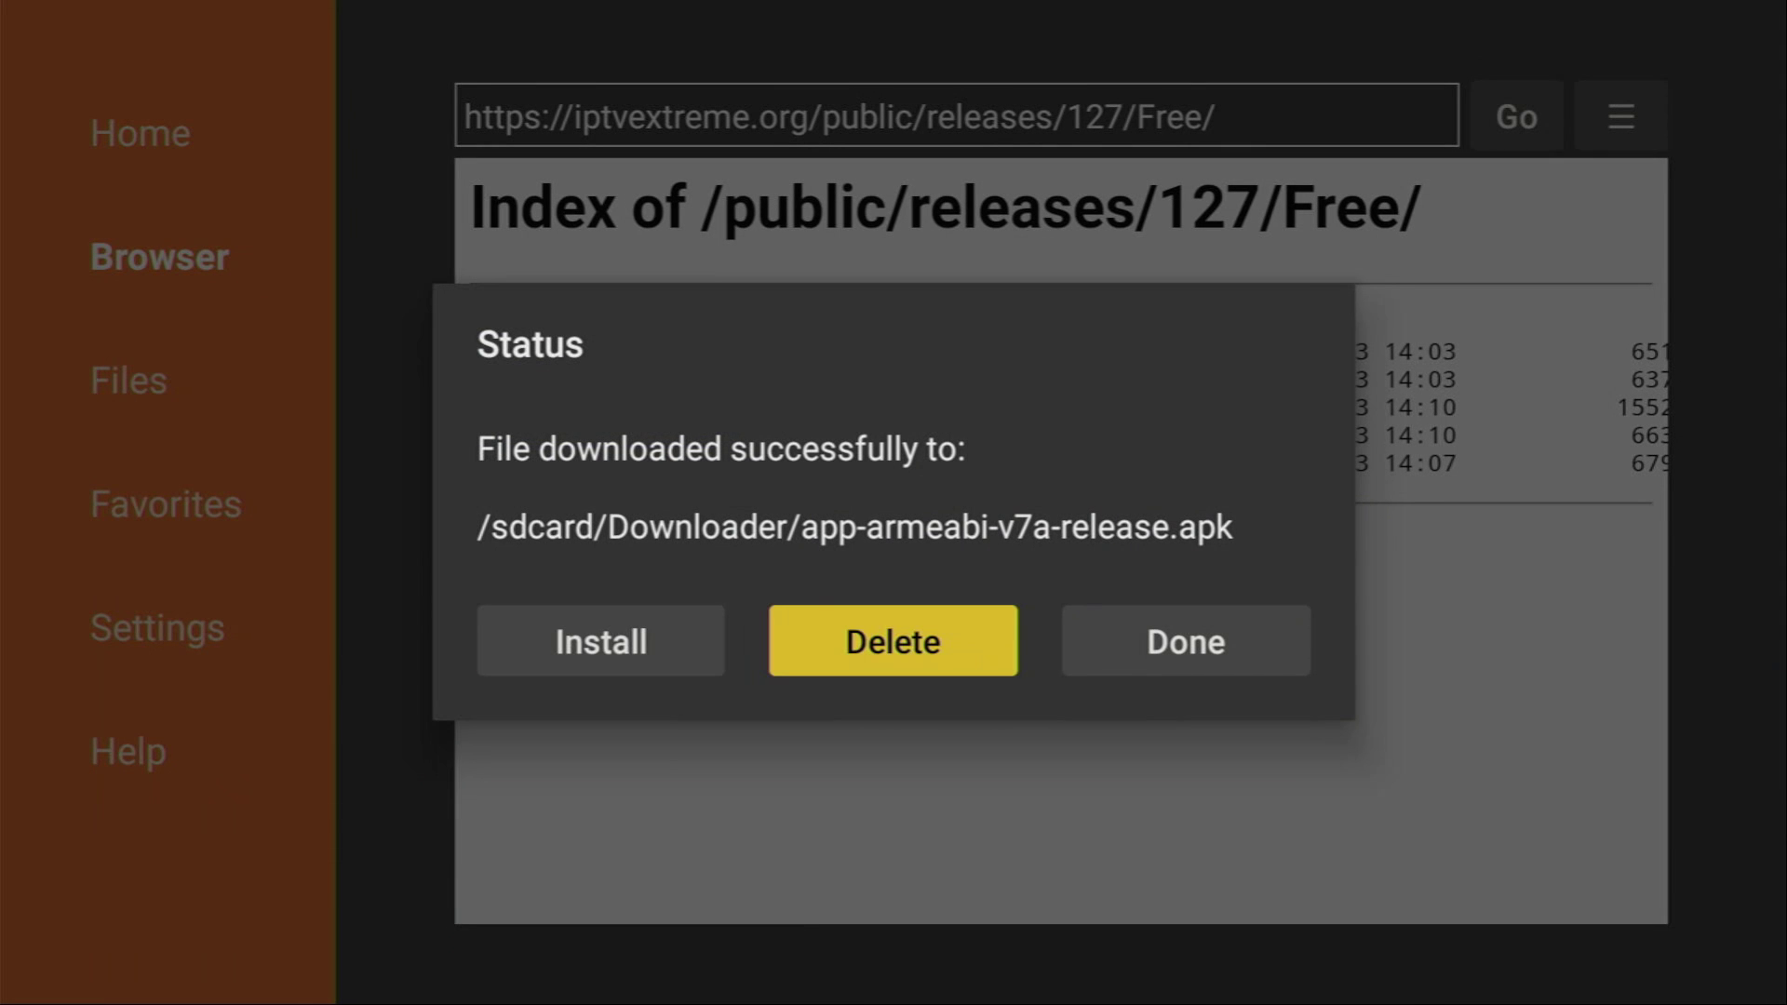
key(Return)
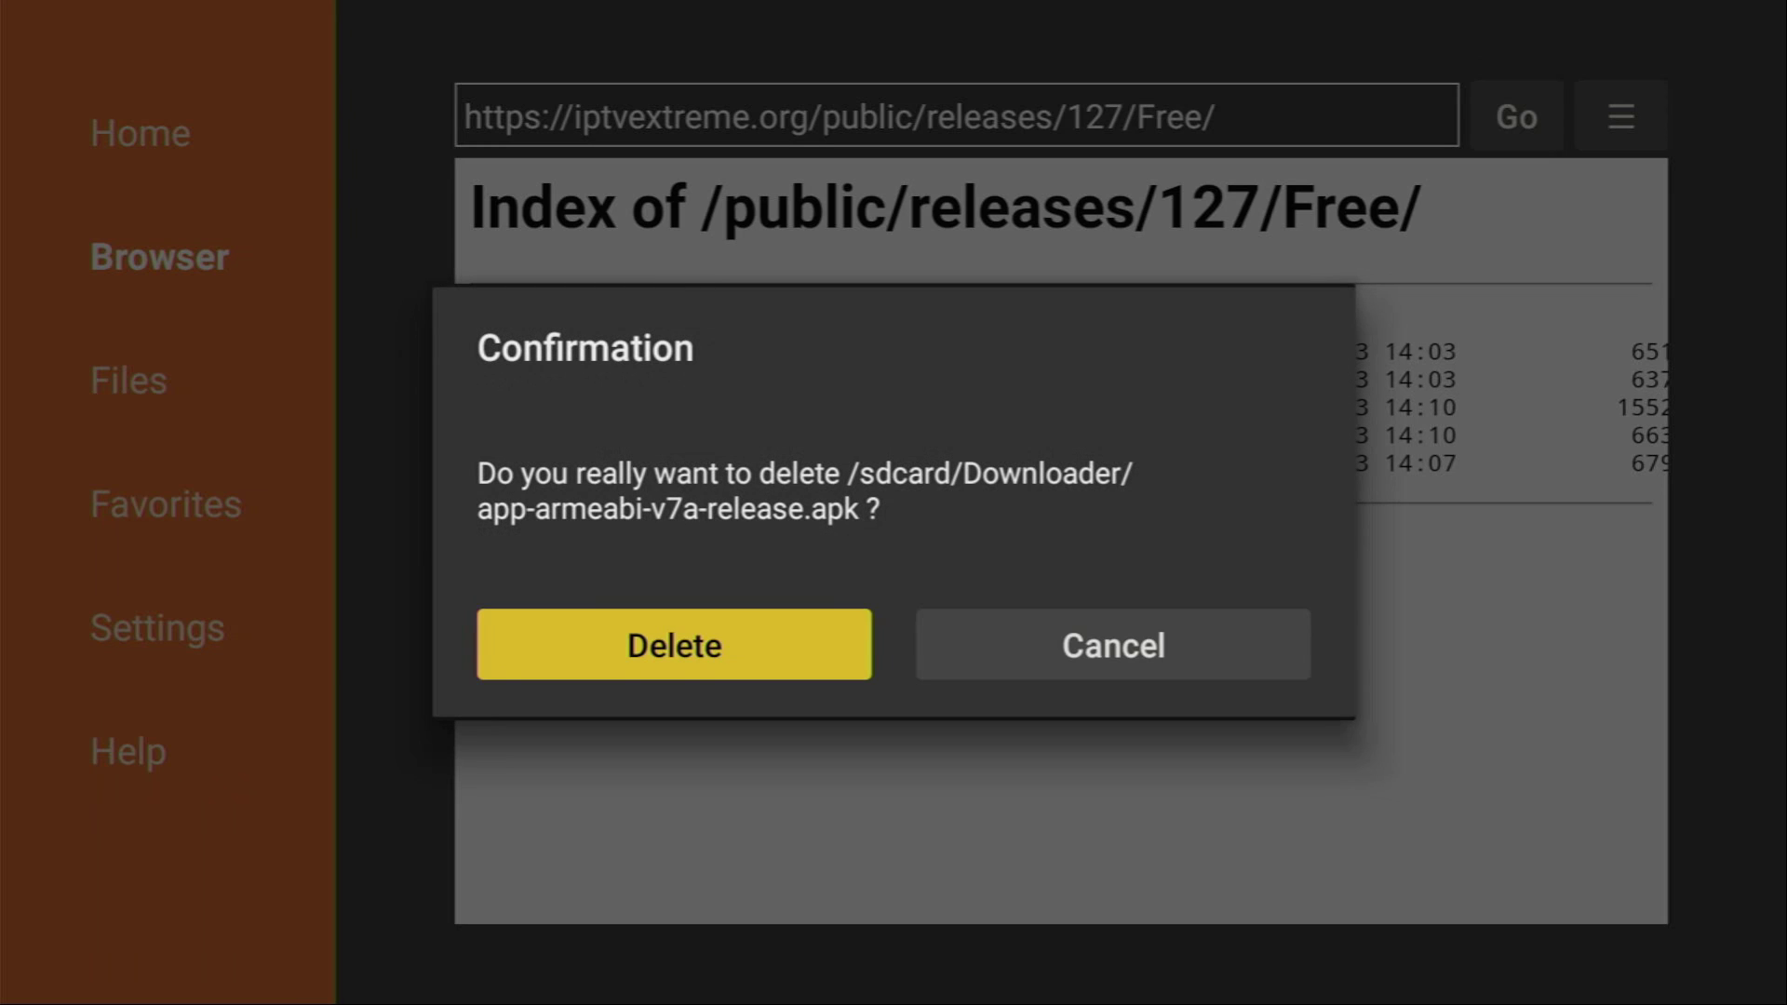
key(Return)
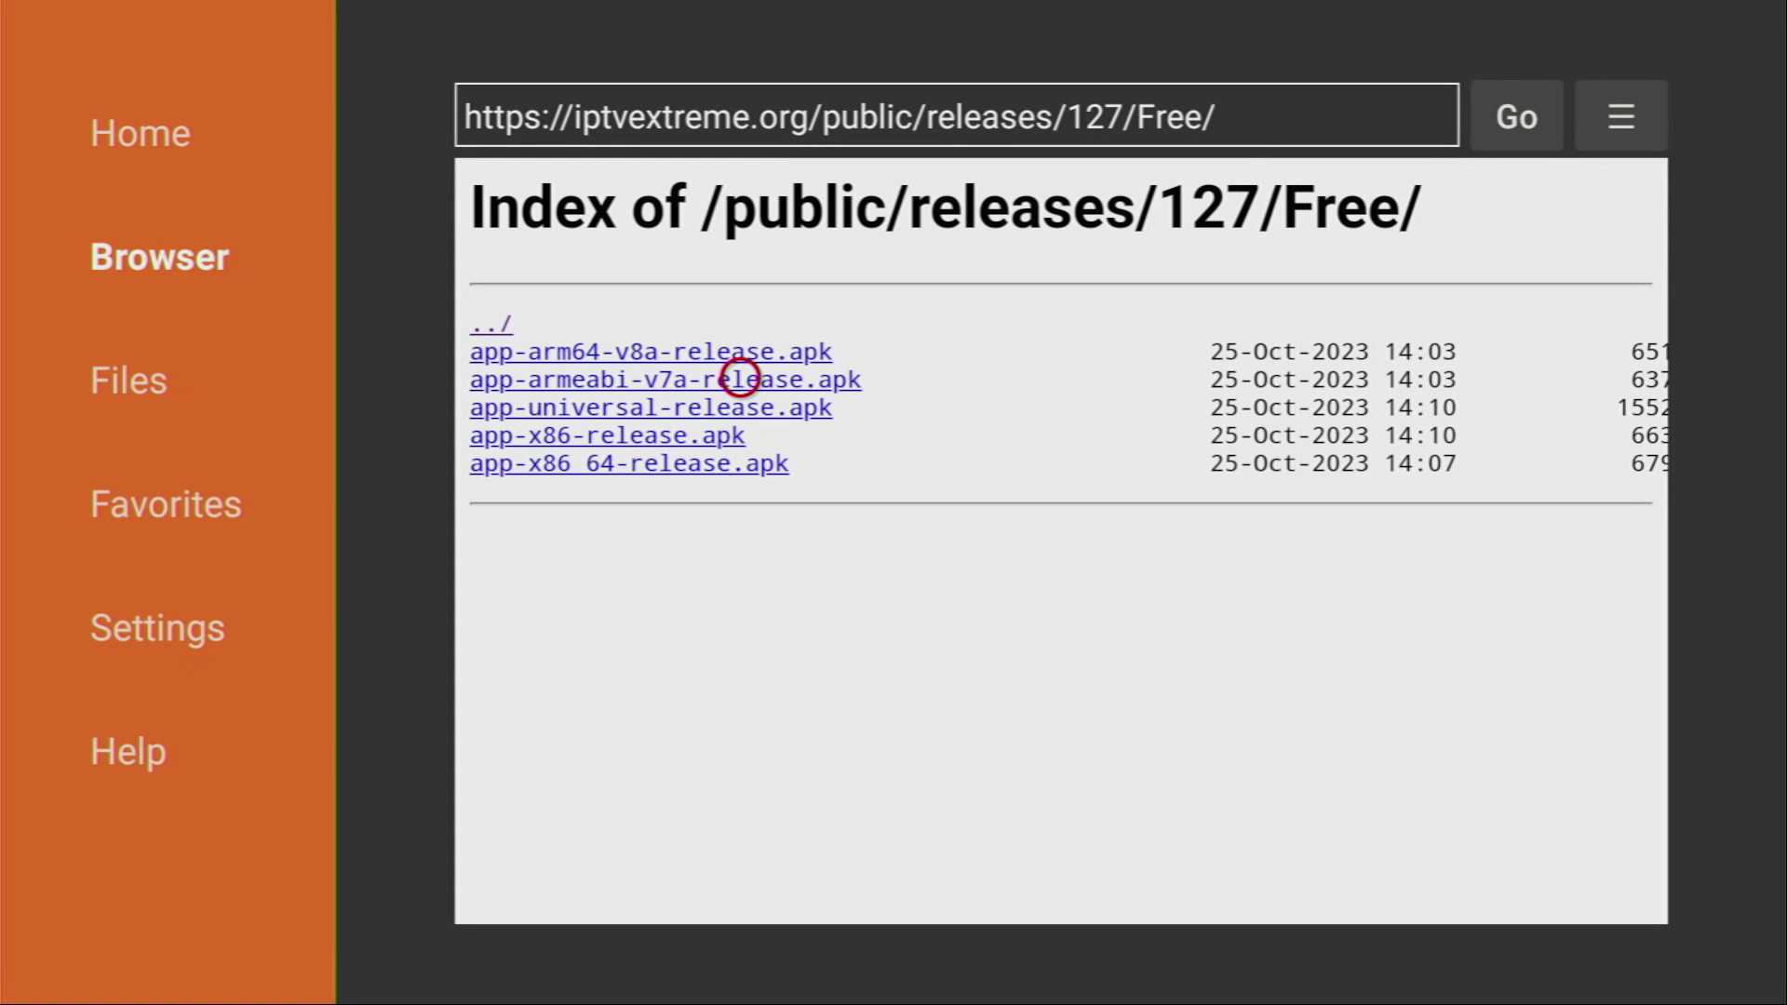
Use the TV-icon IPTV Extreme app's Menu option Move to front, placing it ahead of NexTv
key(Home)
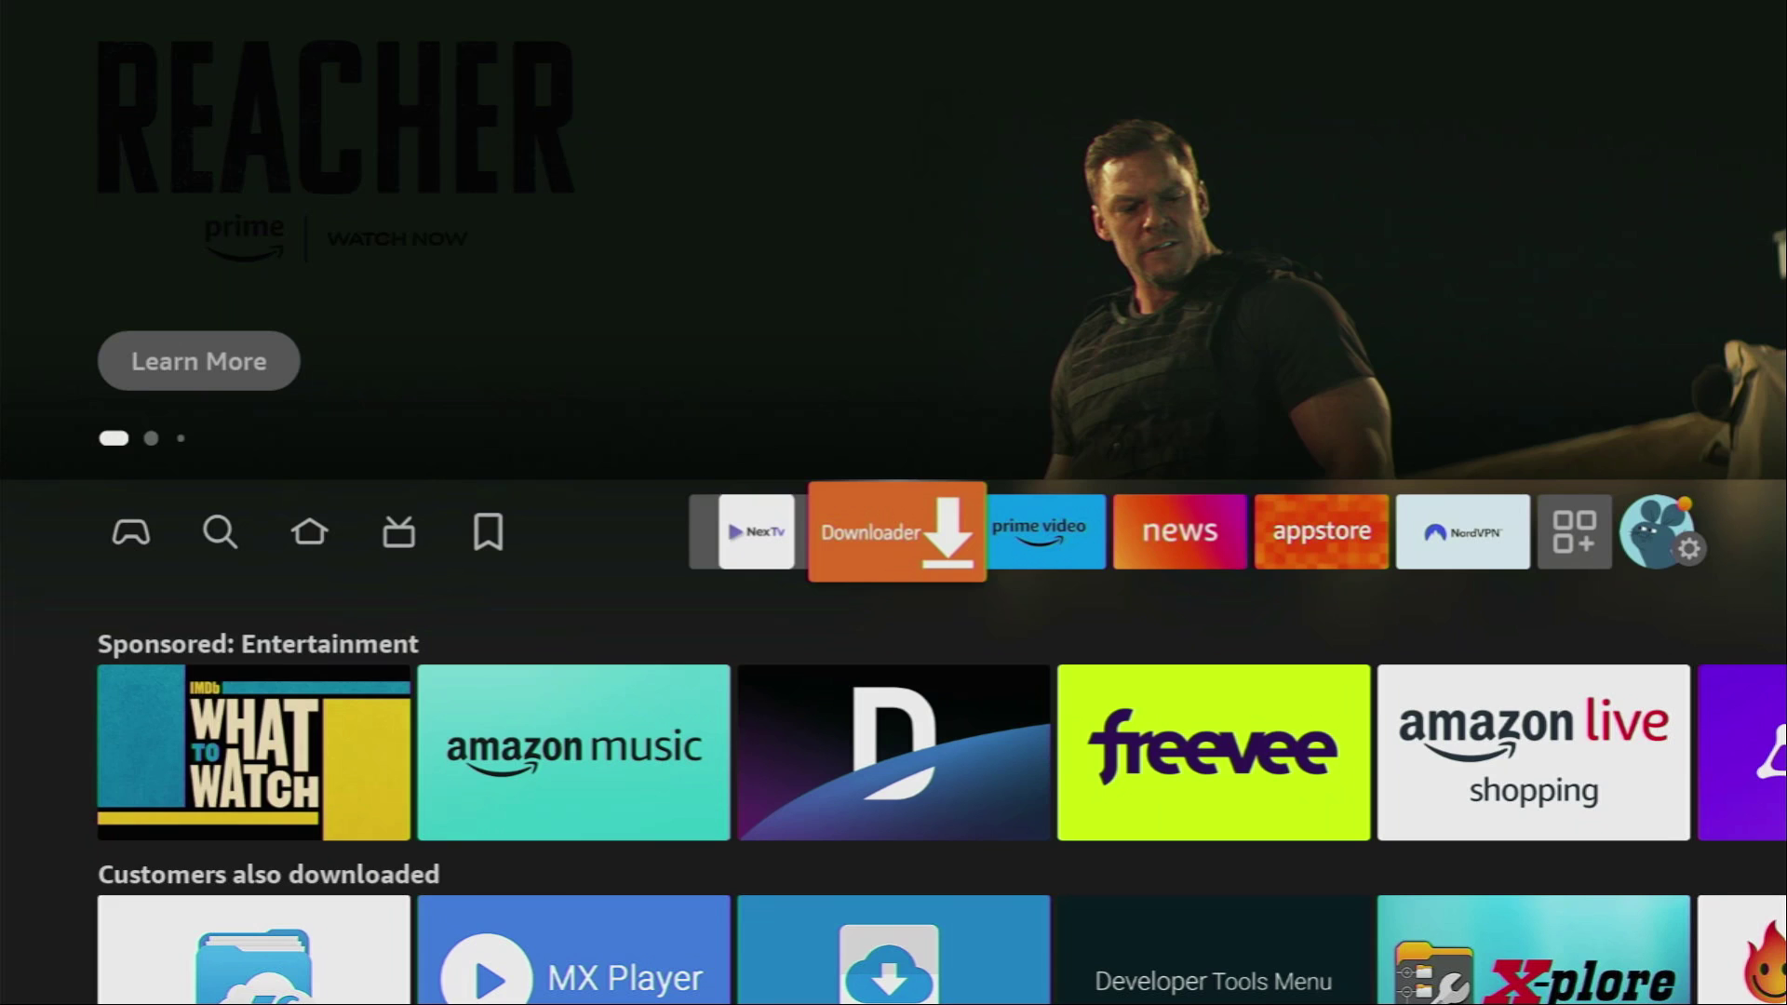
key(Right)
key(Right)
key(Right)
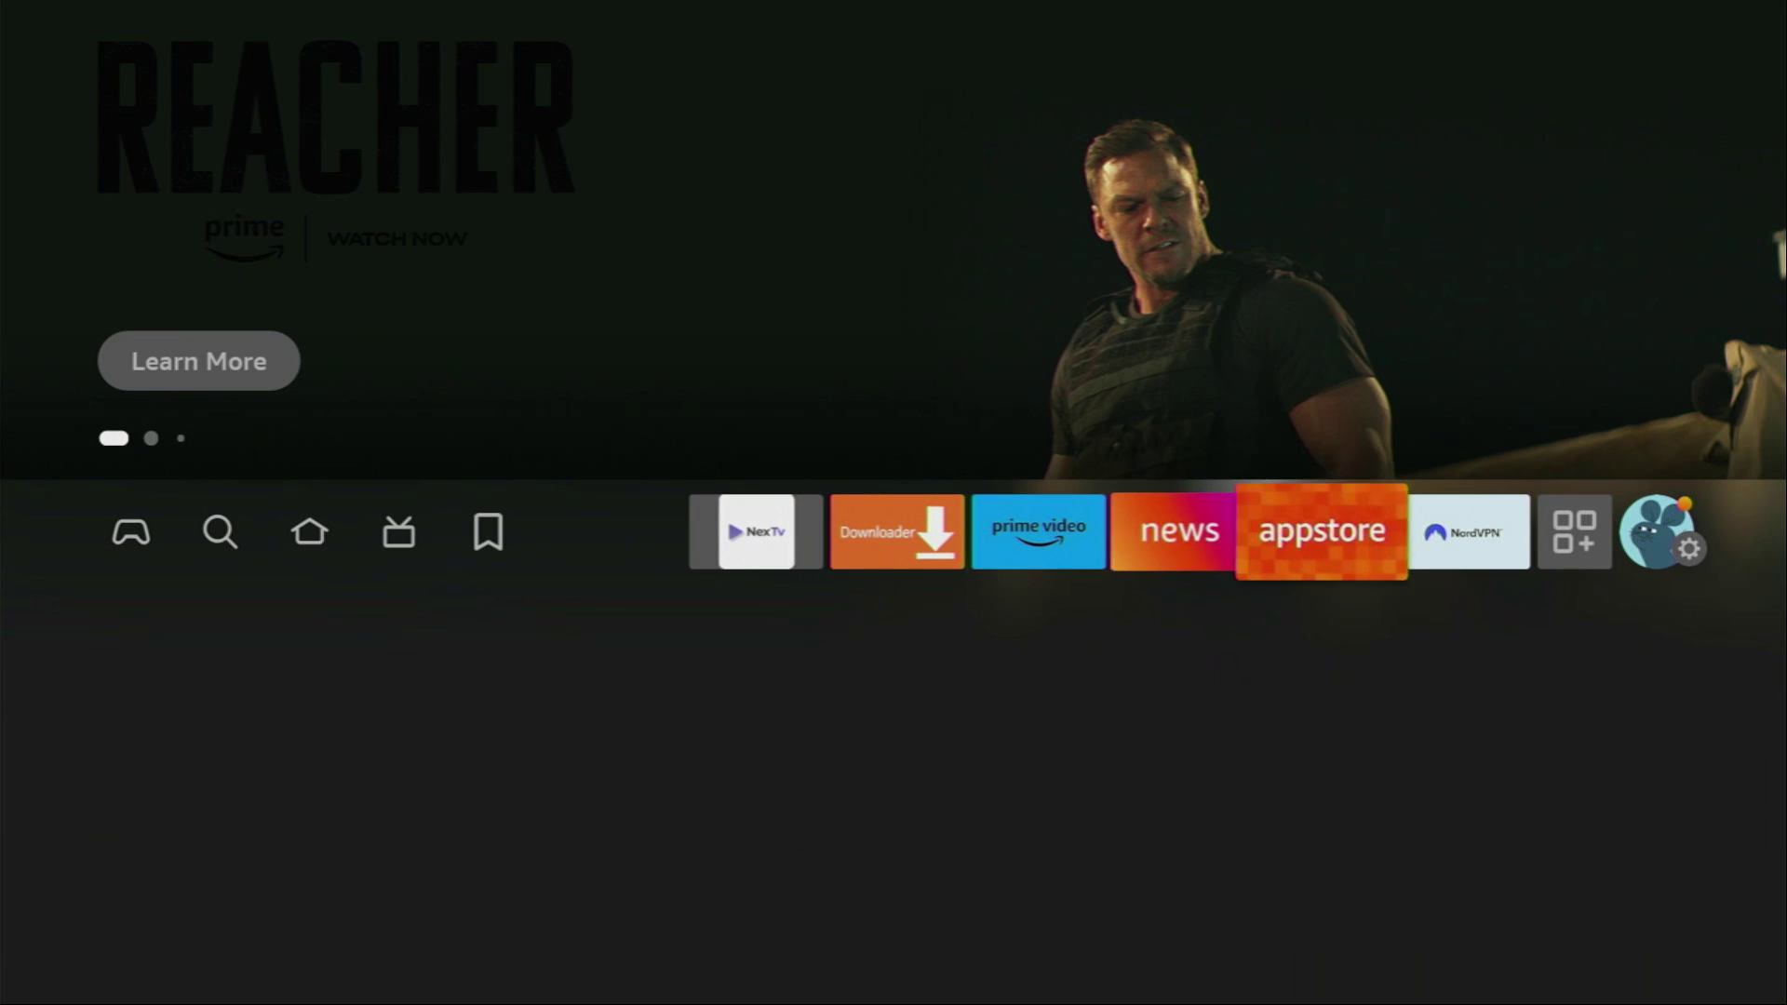
key(Right)
key(Right)
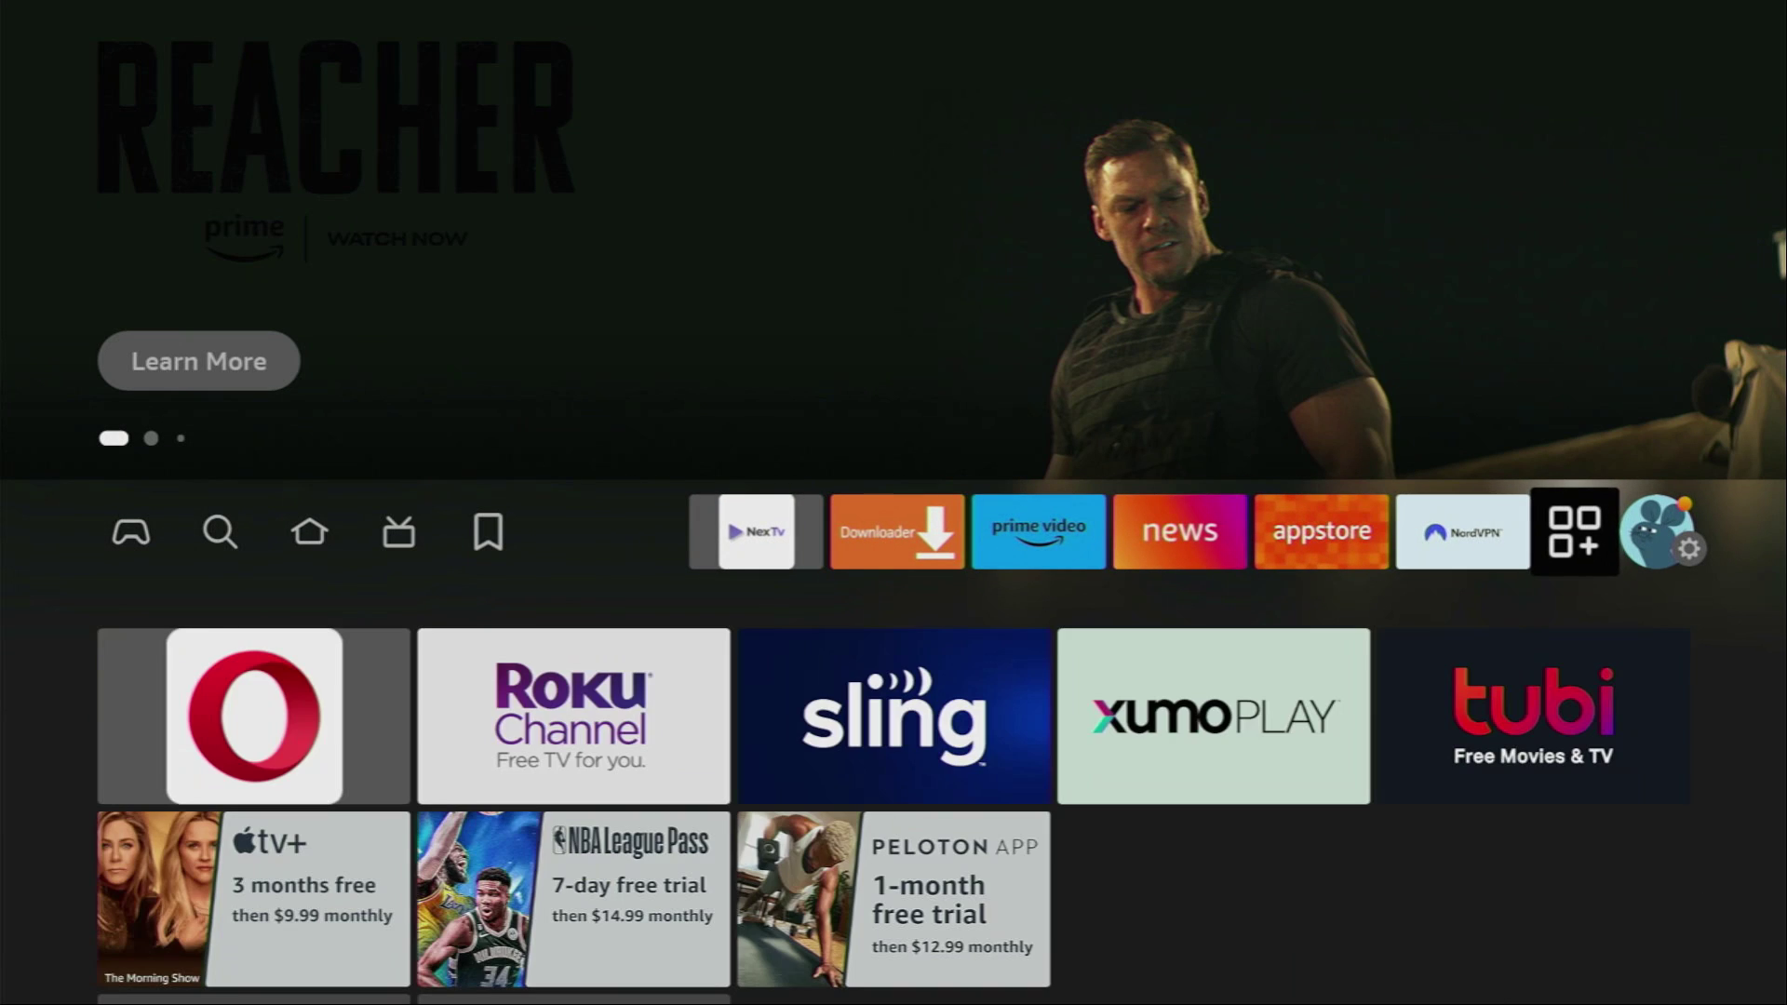
key(Return)
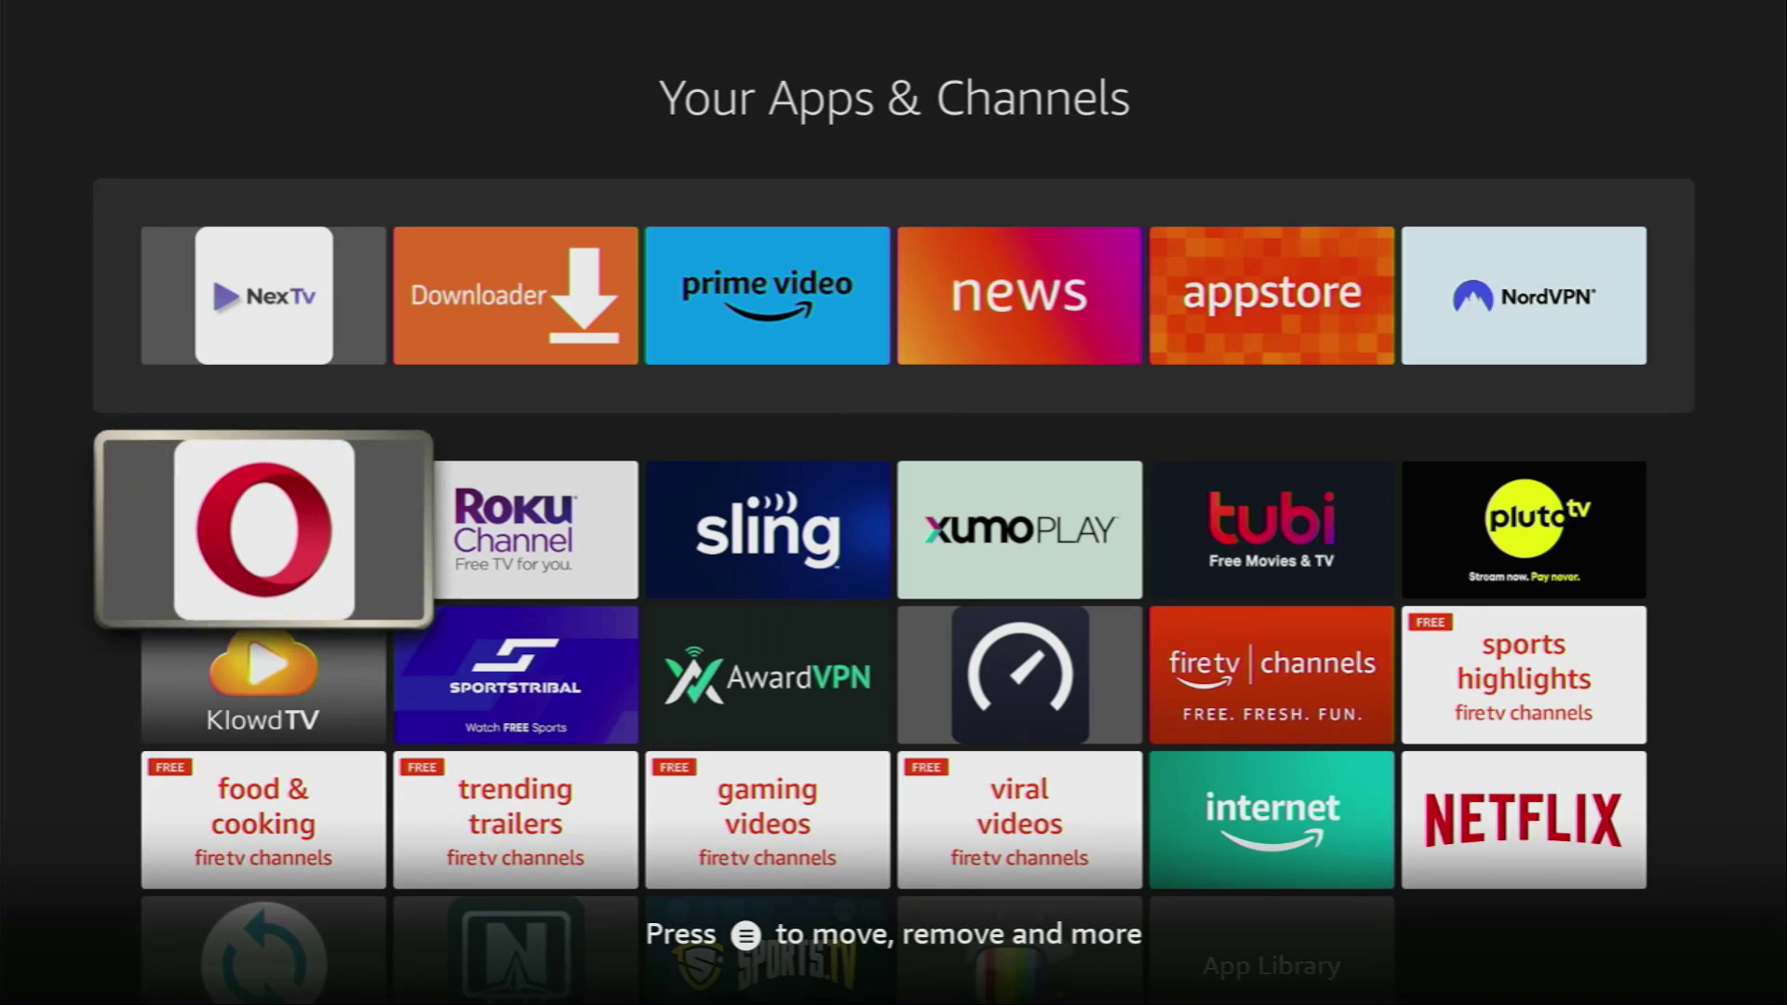
key(Down)
key(Down)
key(Down)
key(Right)
key(Right)
key(Right)
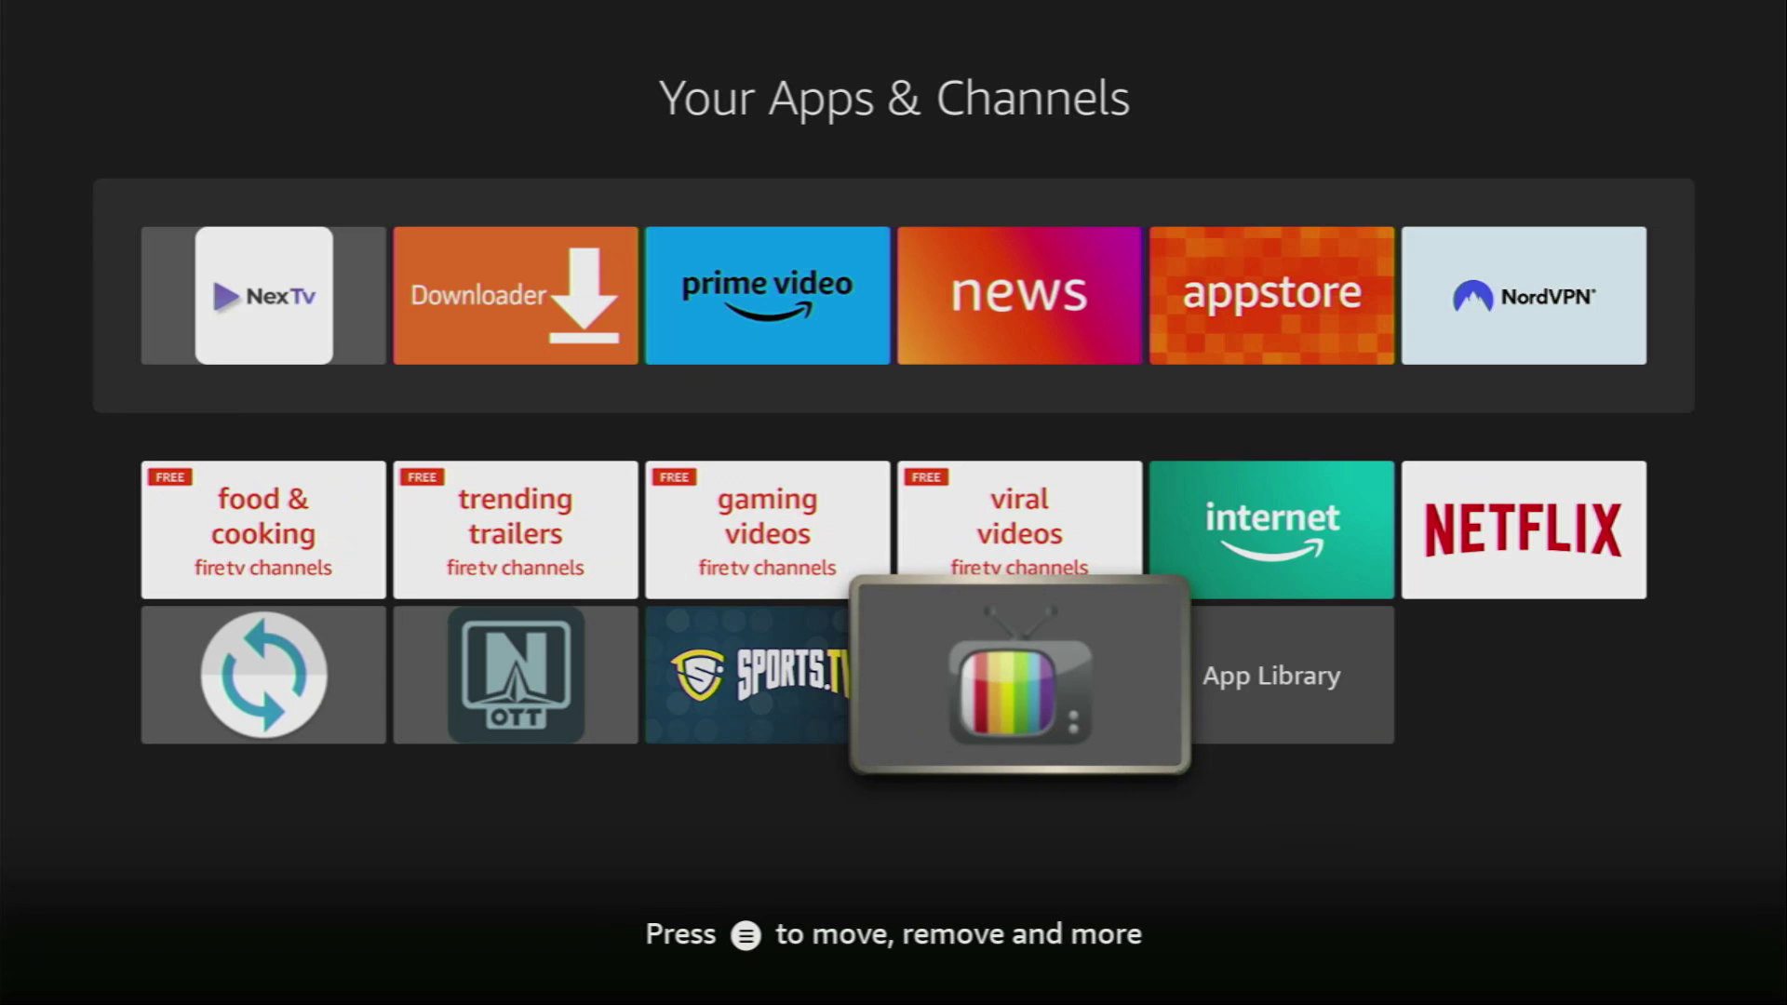
key(Menu)
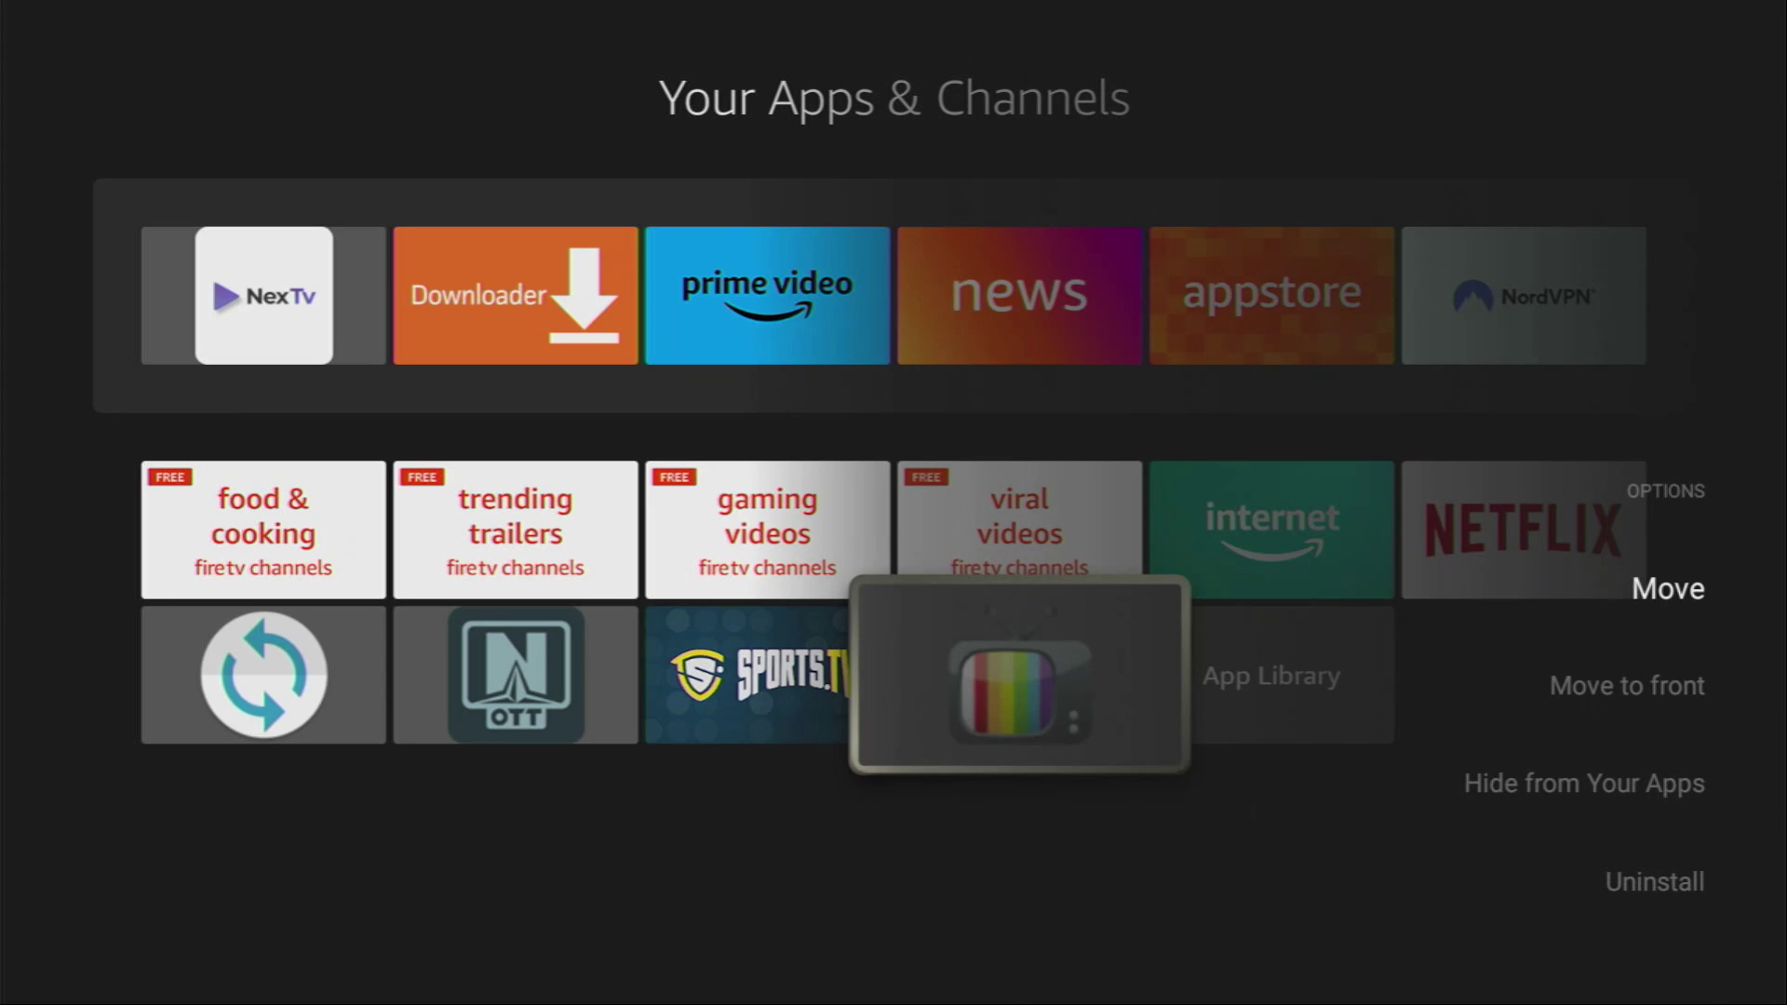
key(Down)
key(Return)
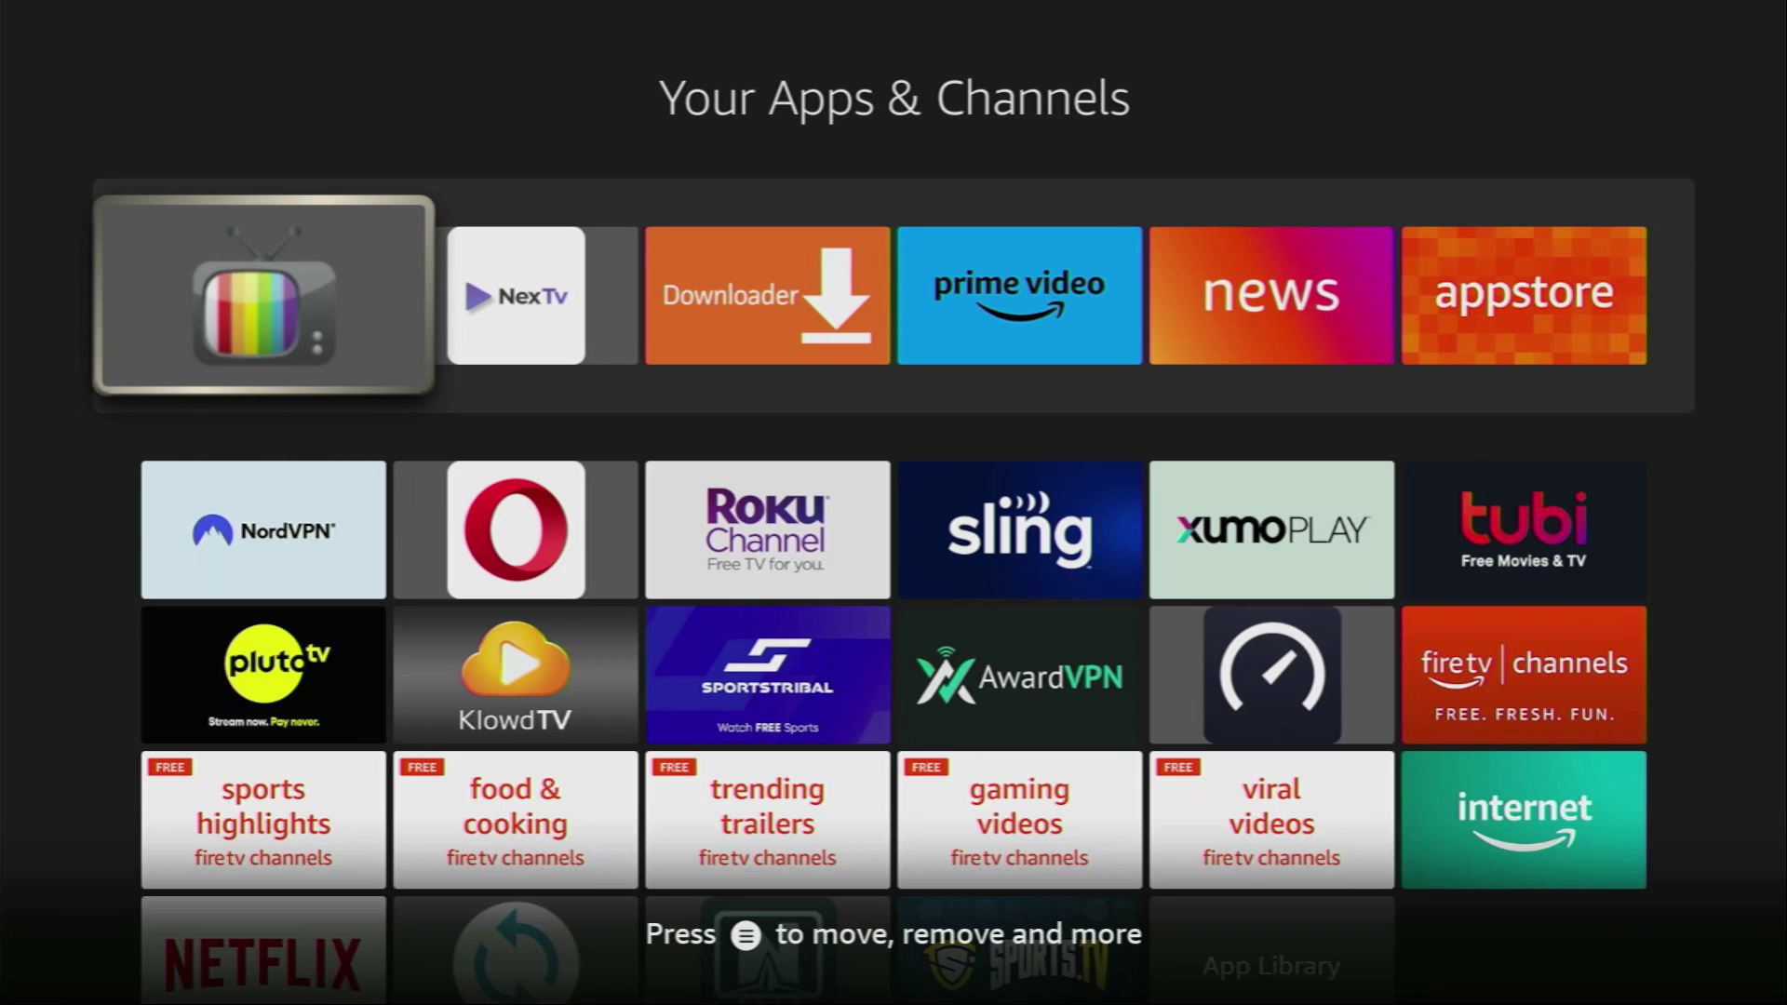
key(Down)
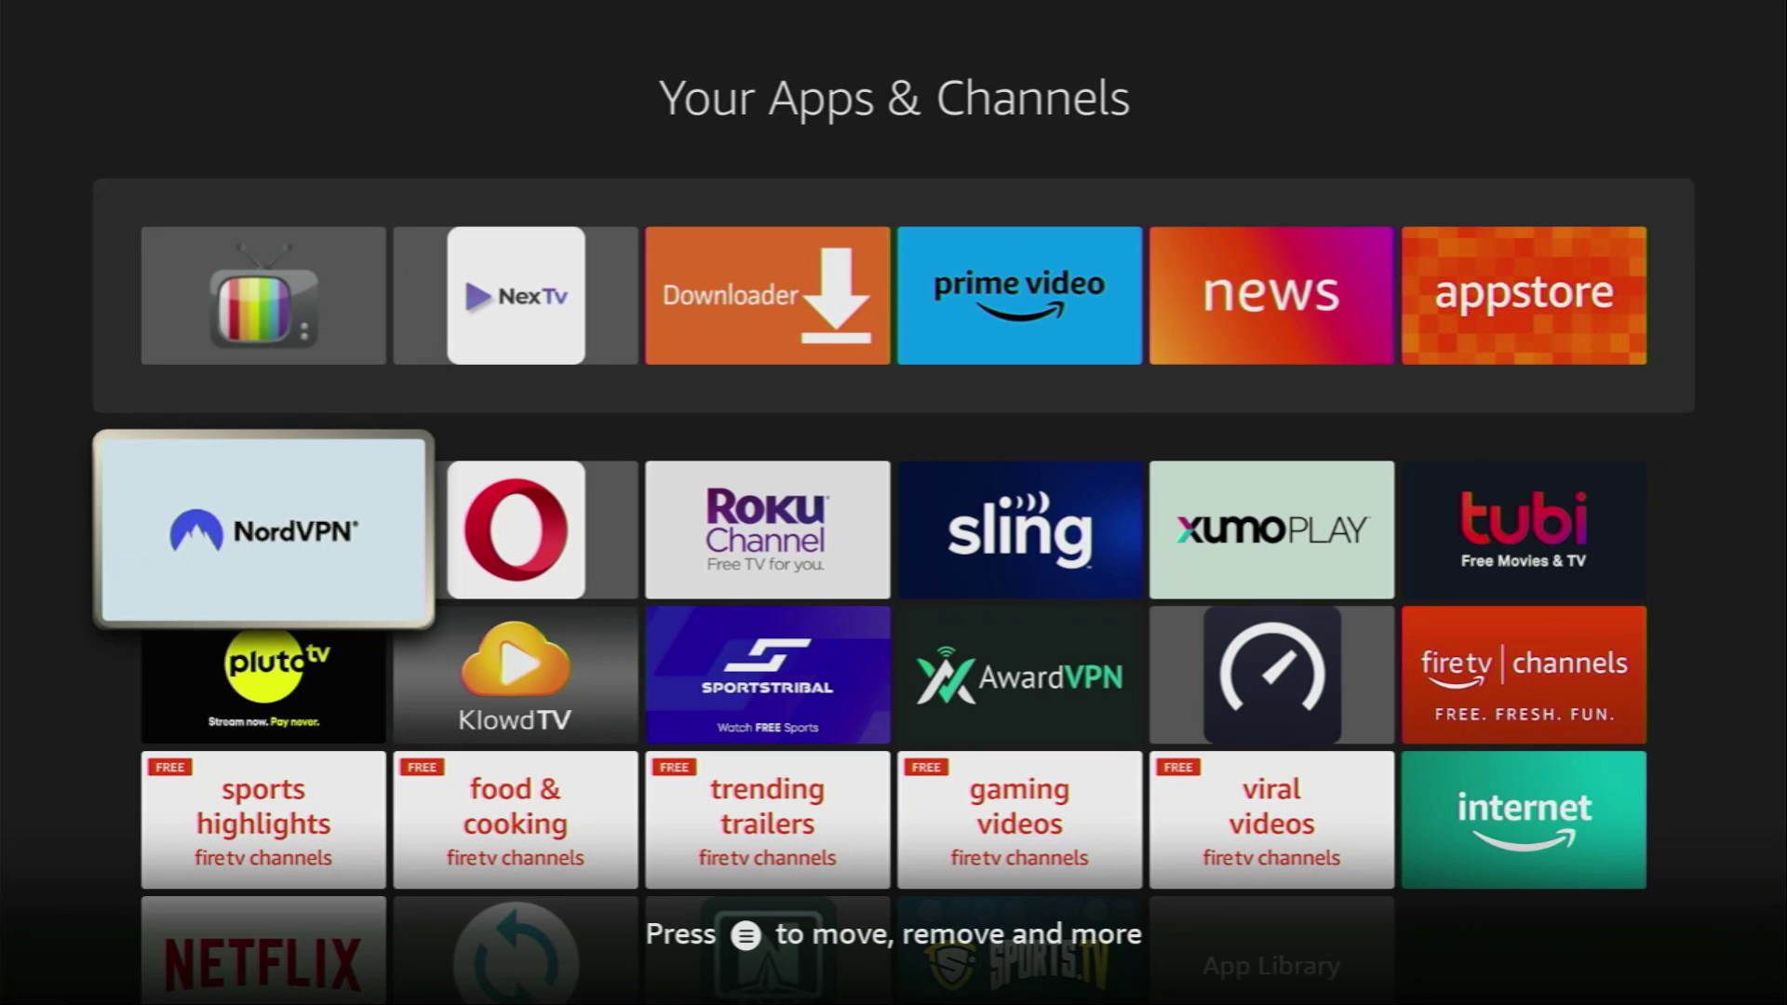
Bring focus back to IPTV Extreme at the front of the apps row and launch it to its main menu
key(Up)
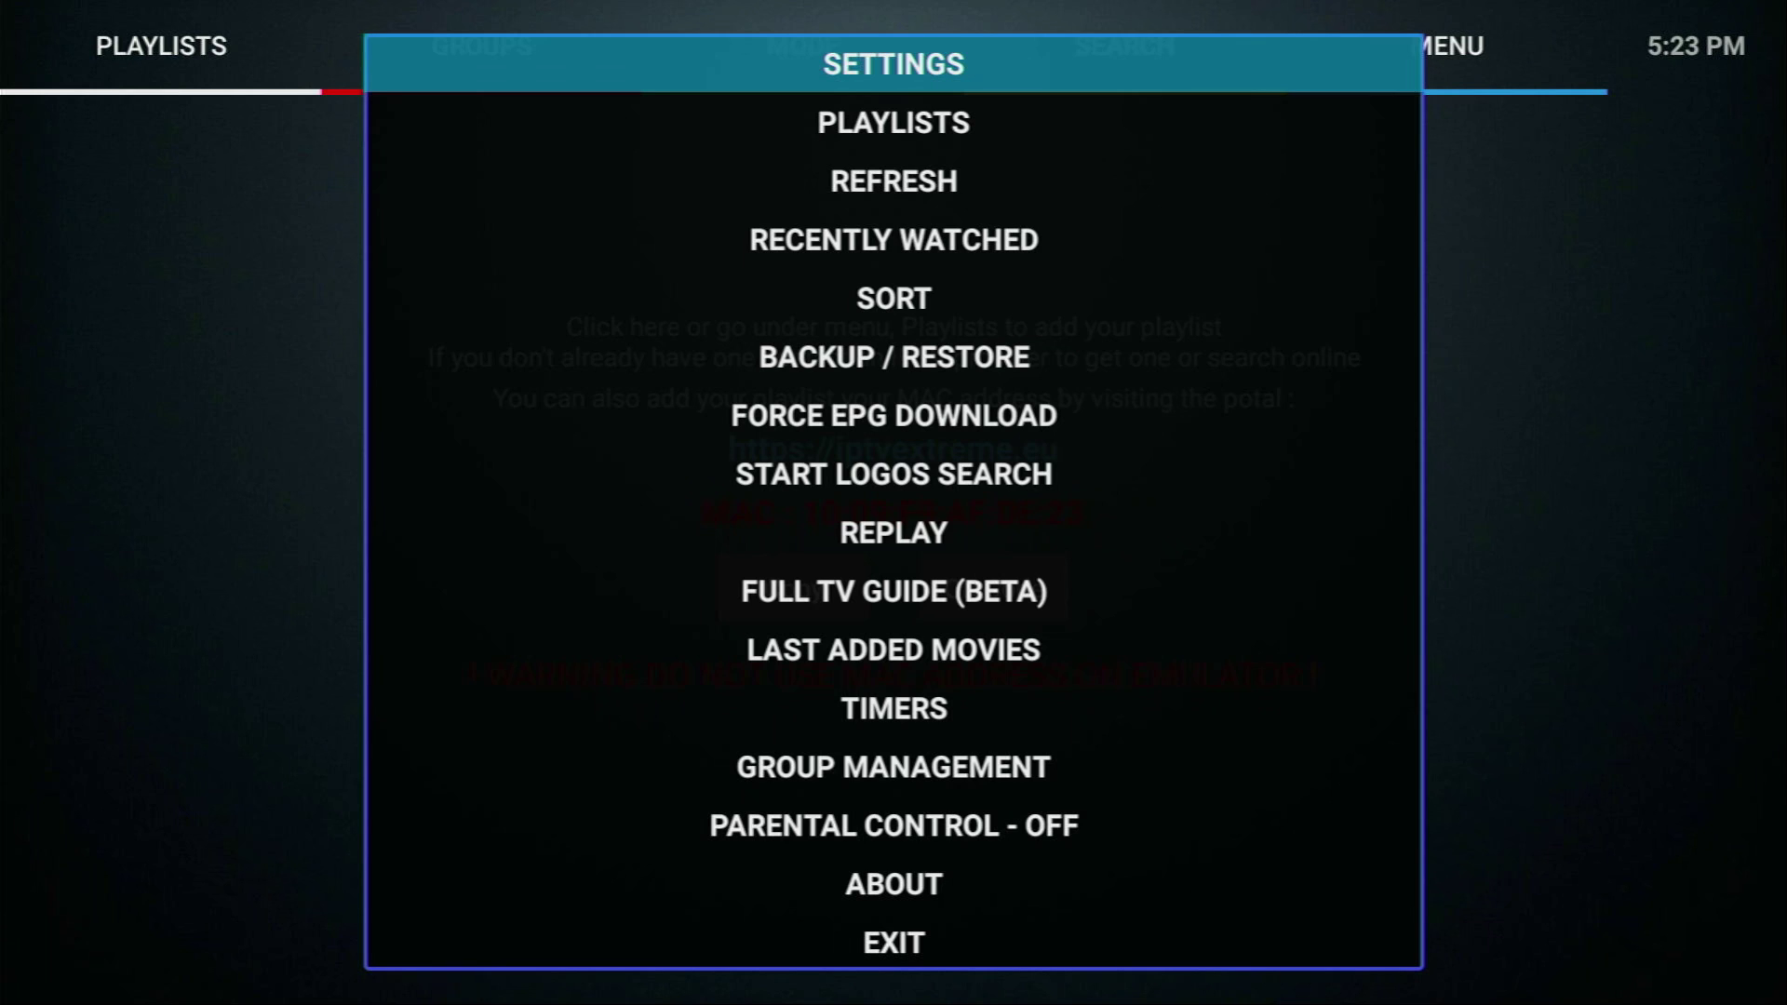
Go to Playlists, choose Add Playlist, and pick the File or Link to Playlist type
key(Down)
key(Return)
key(Up)
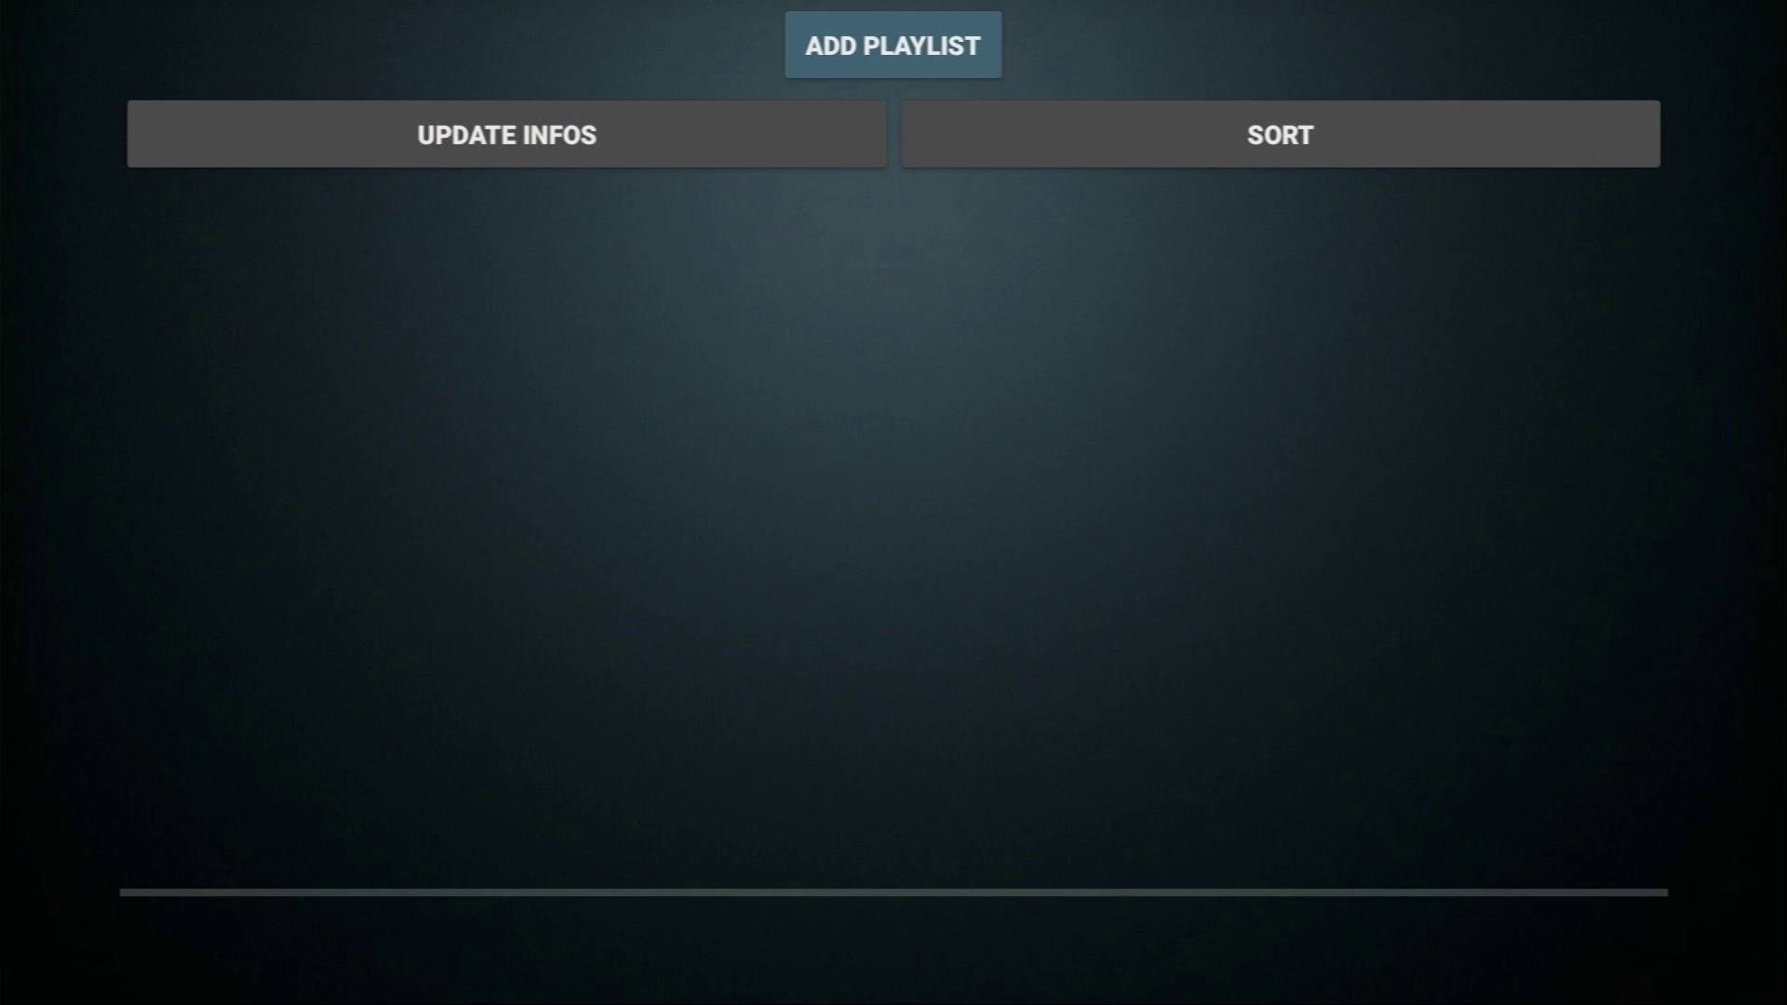
key(Return)
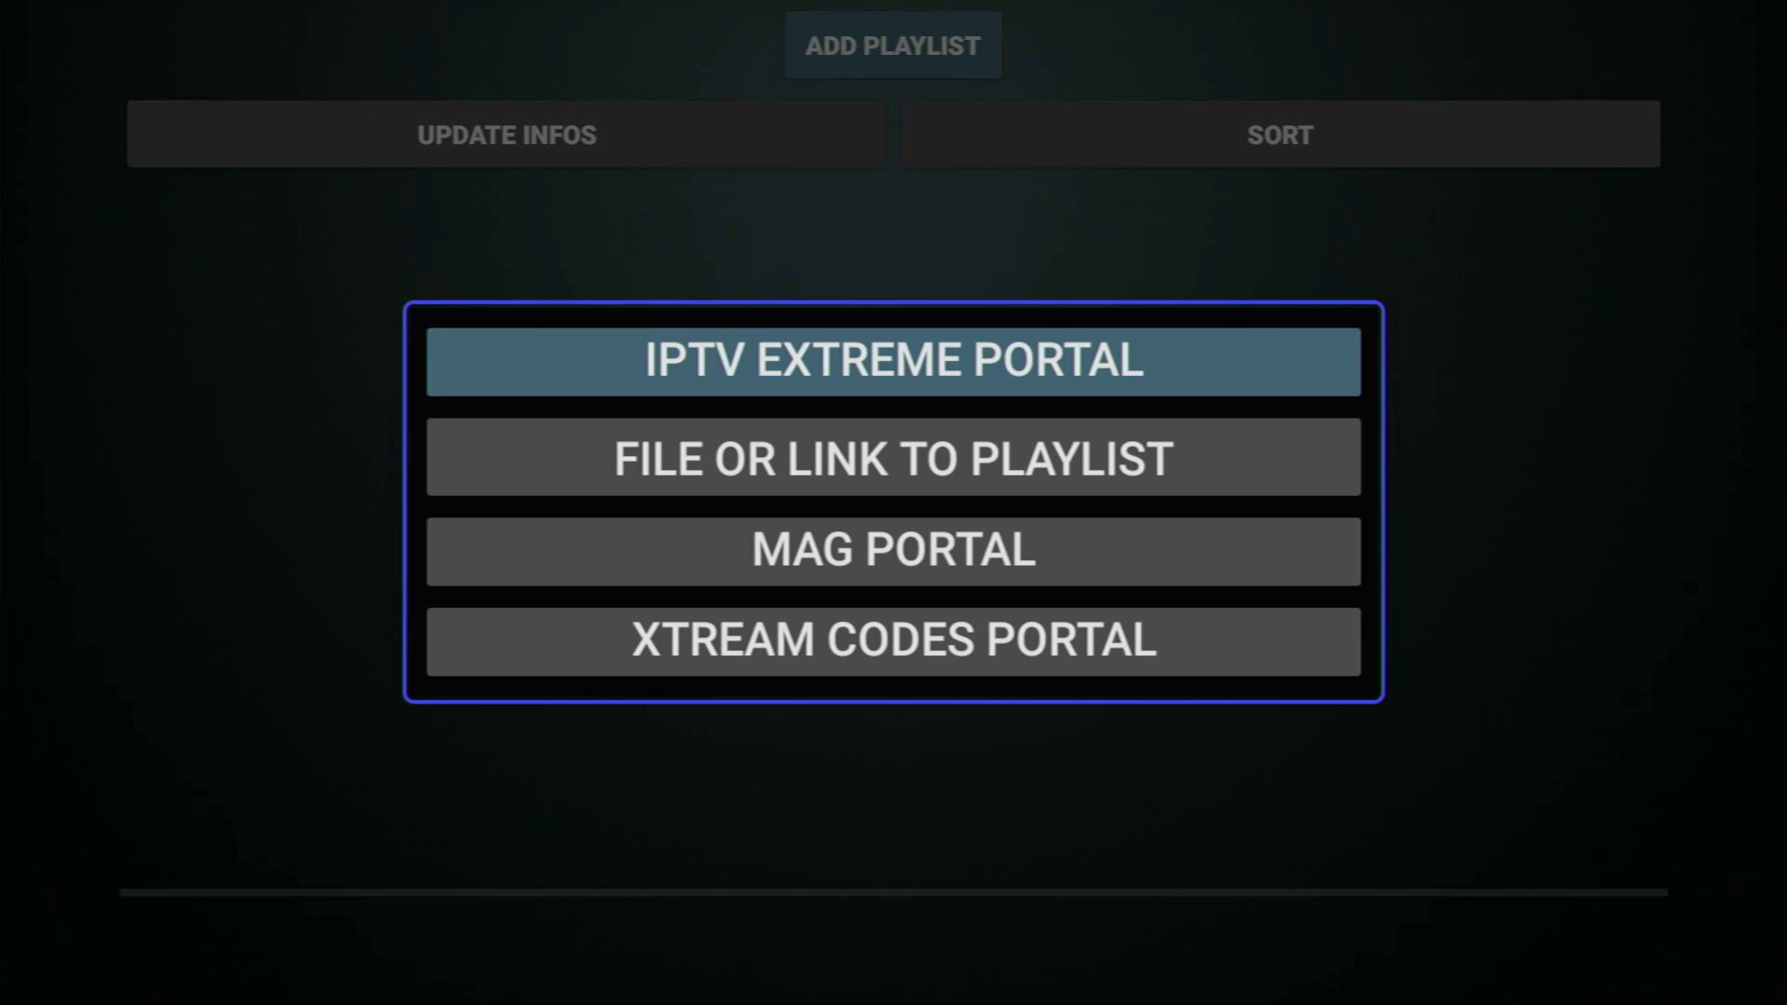
key(Down)
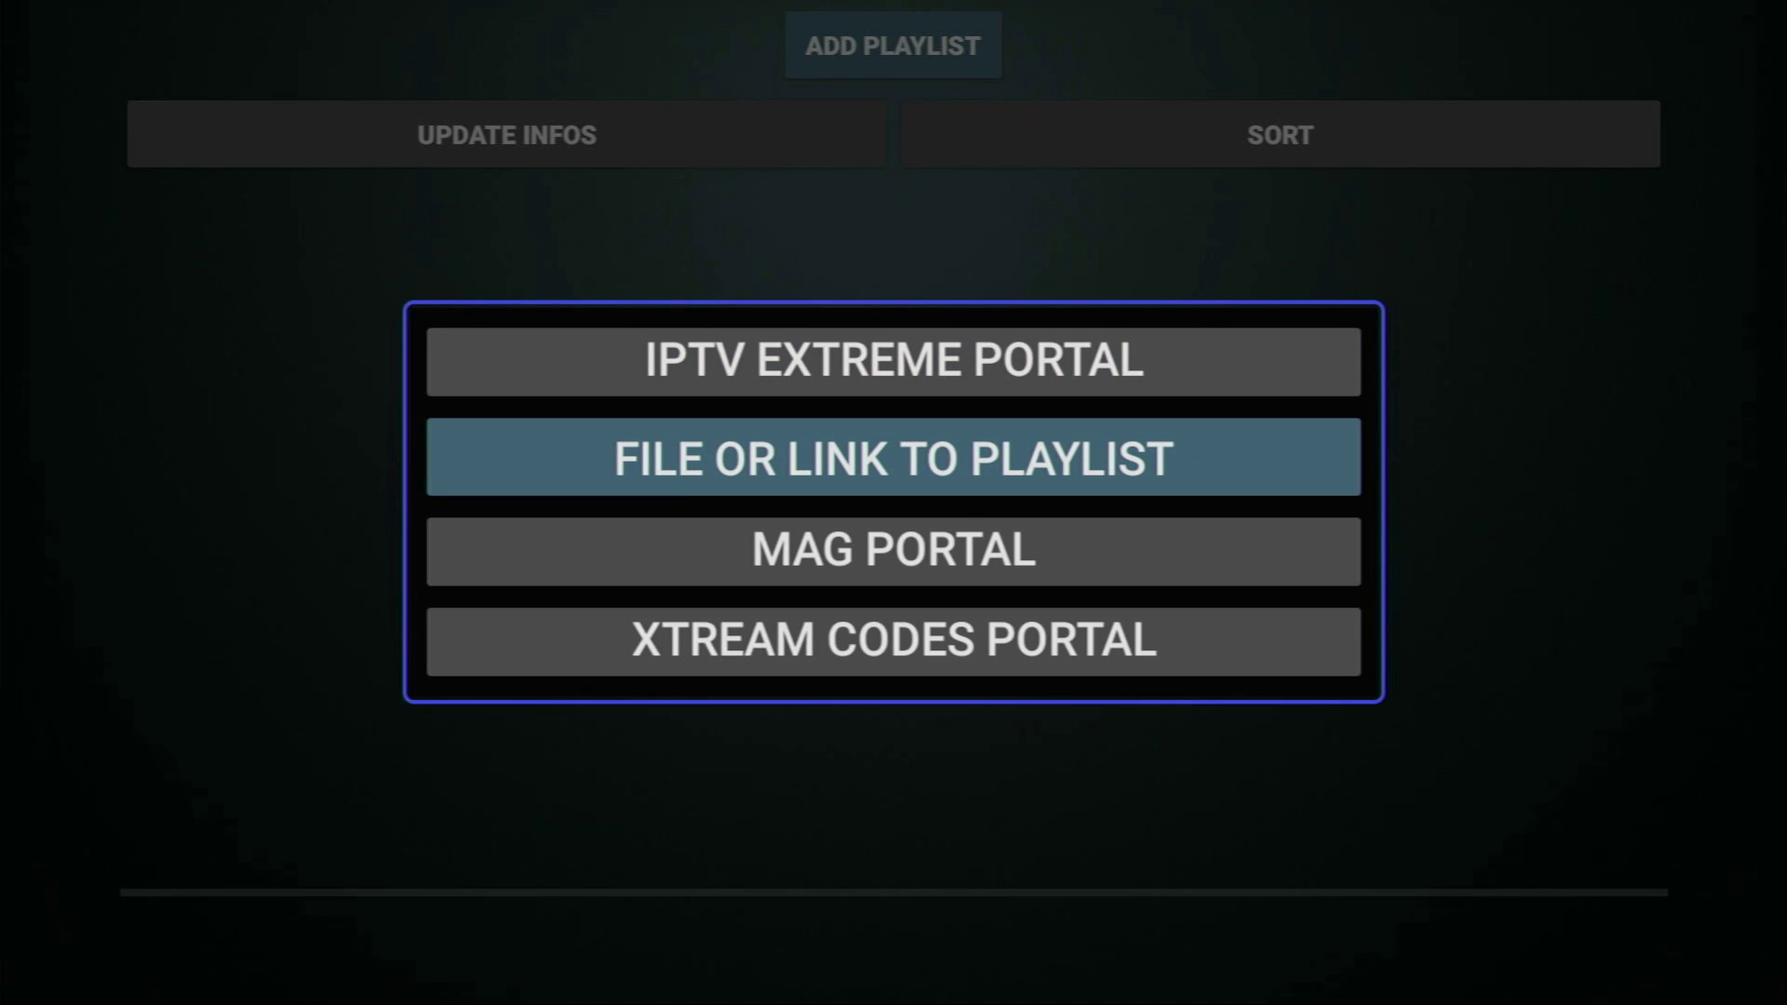
key(Return)
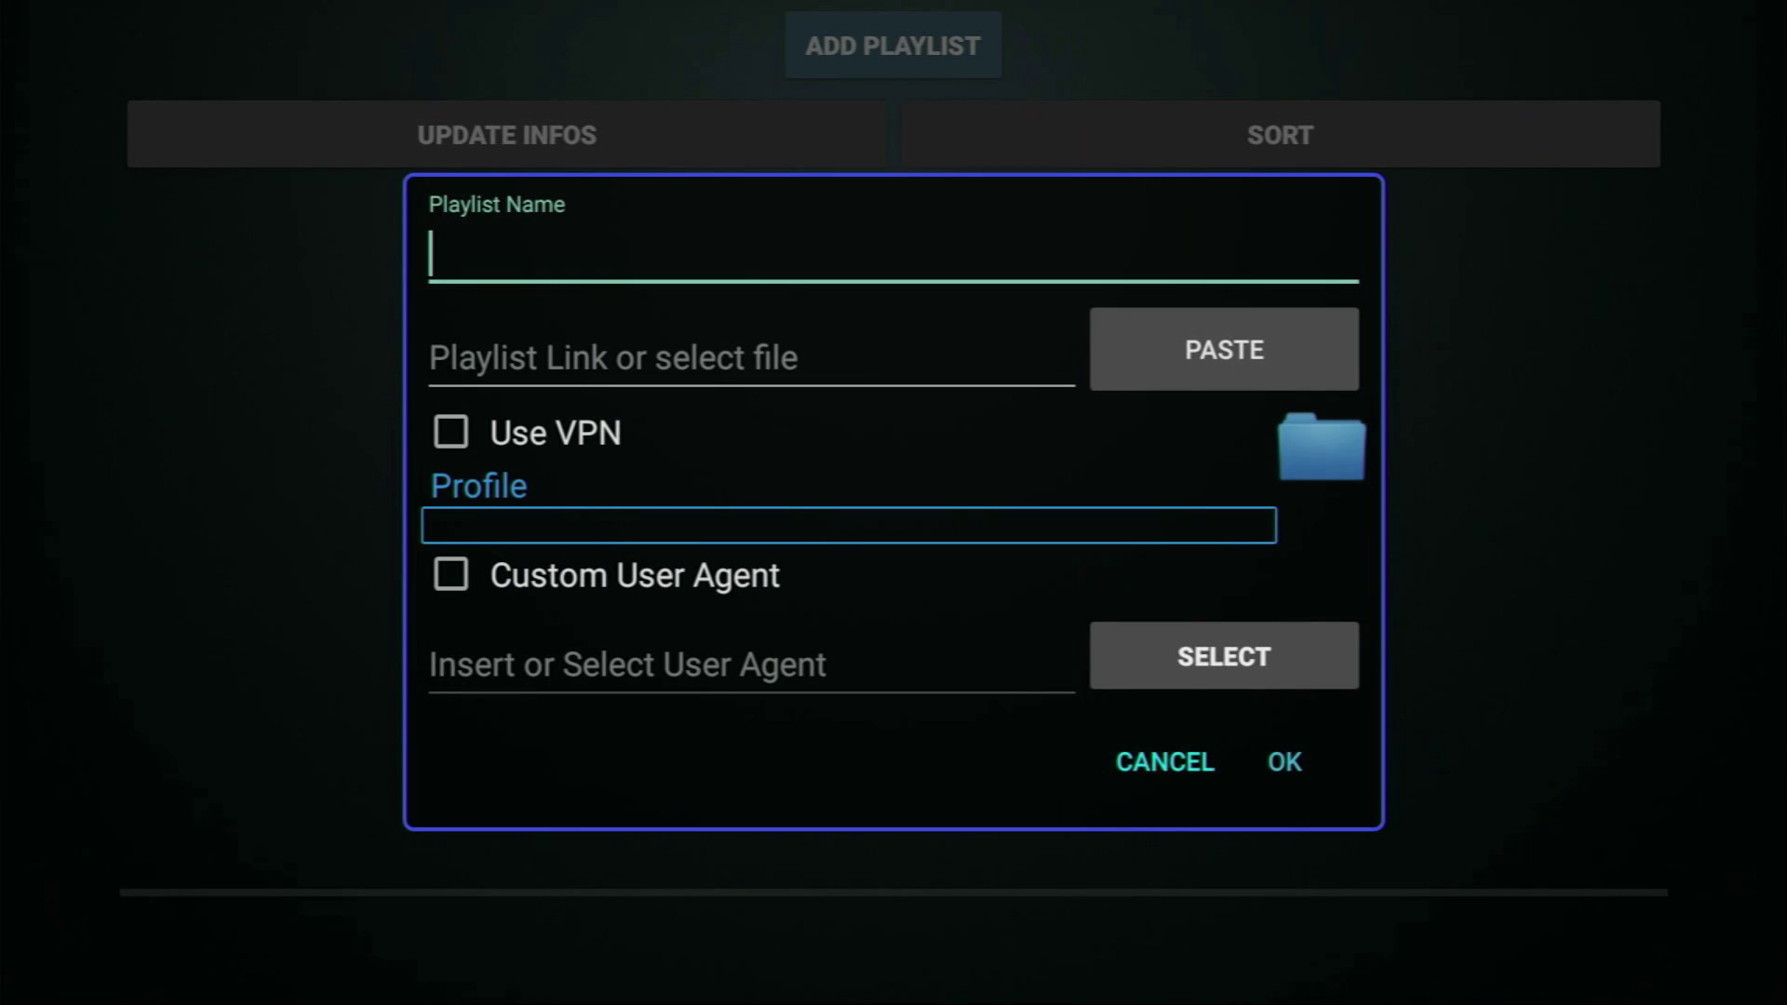
Step through the file-or-link form's link field and options to its confirm button
key(Down)
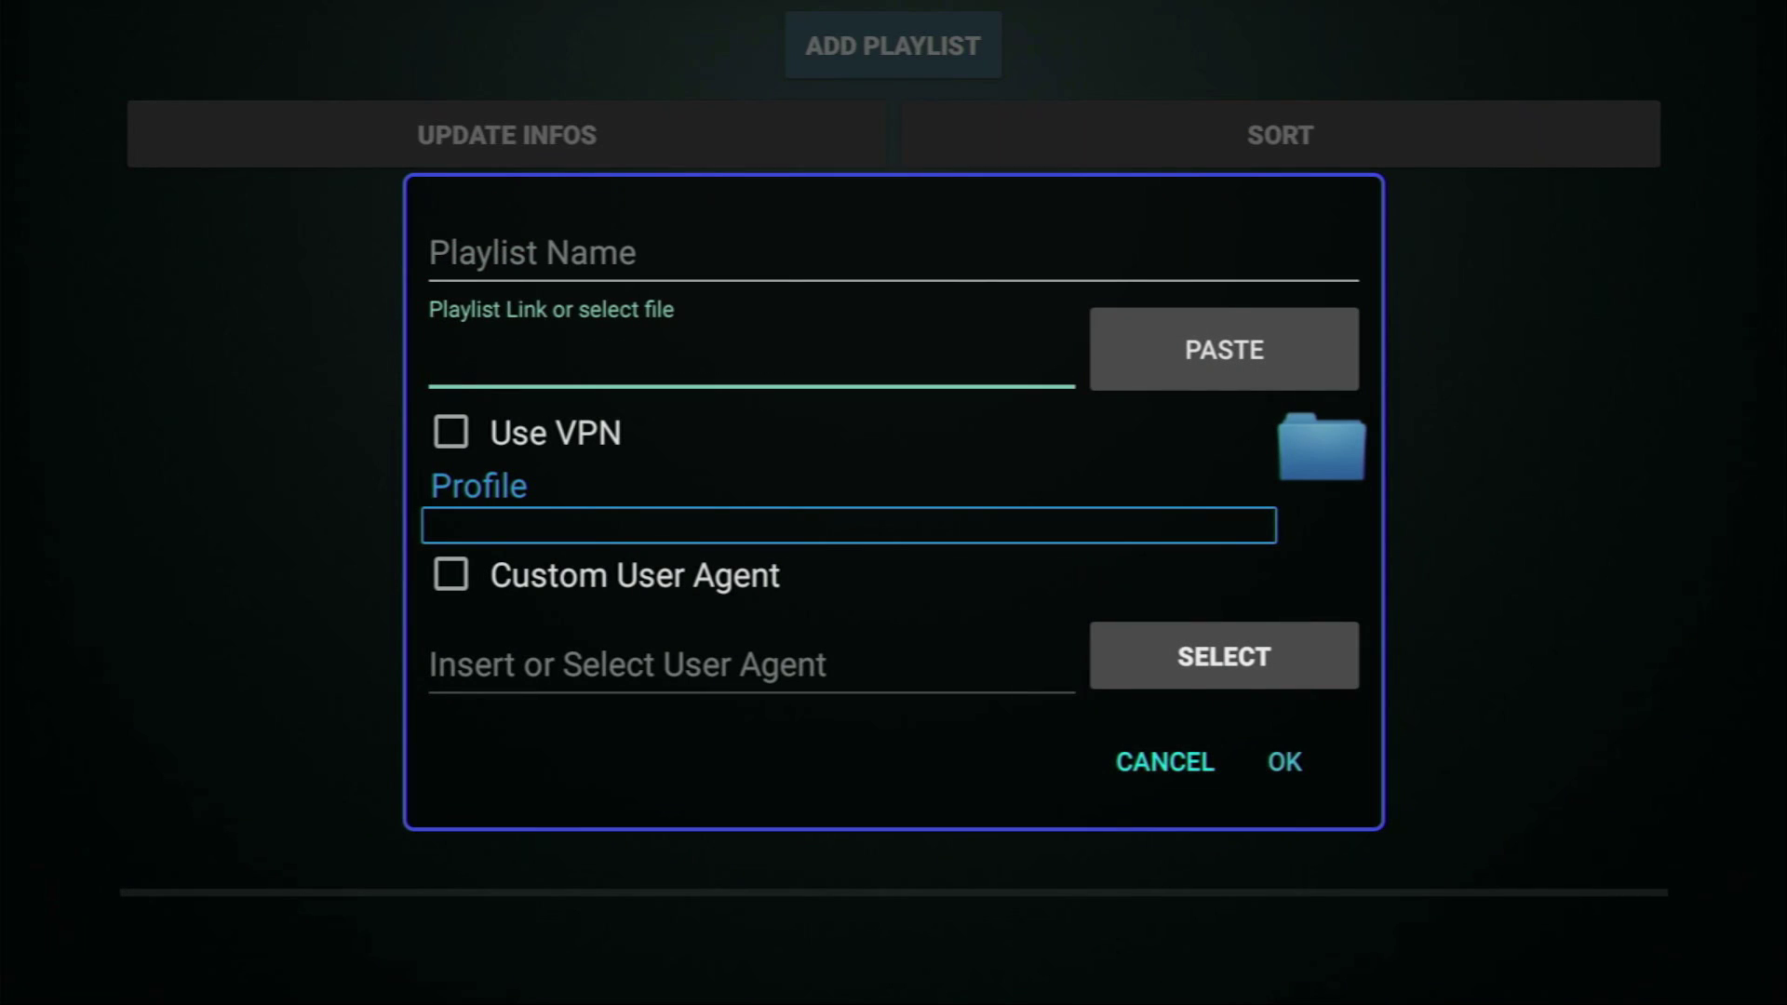
key(Down)
key(Down)
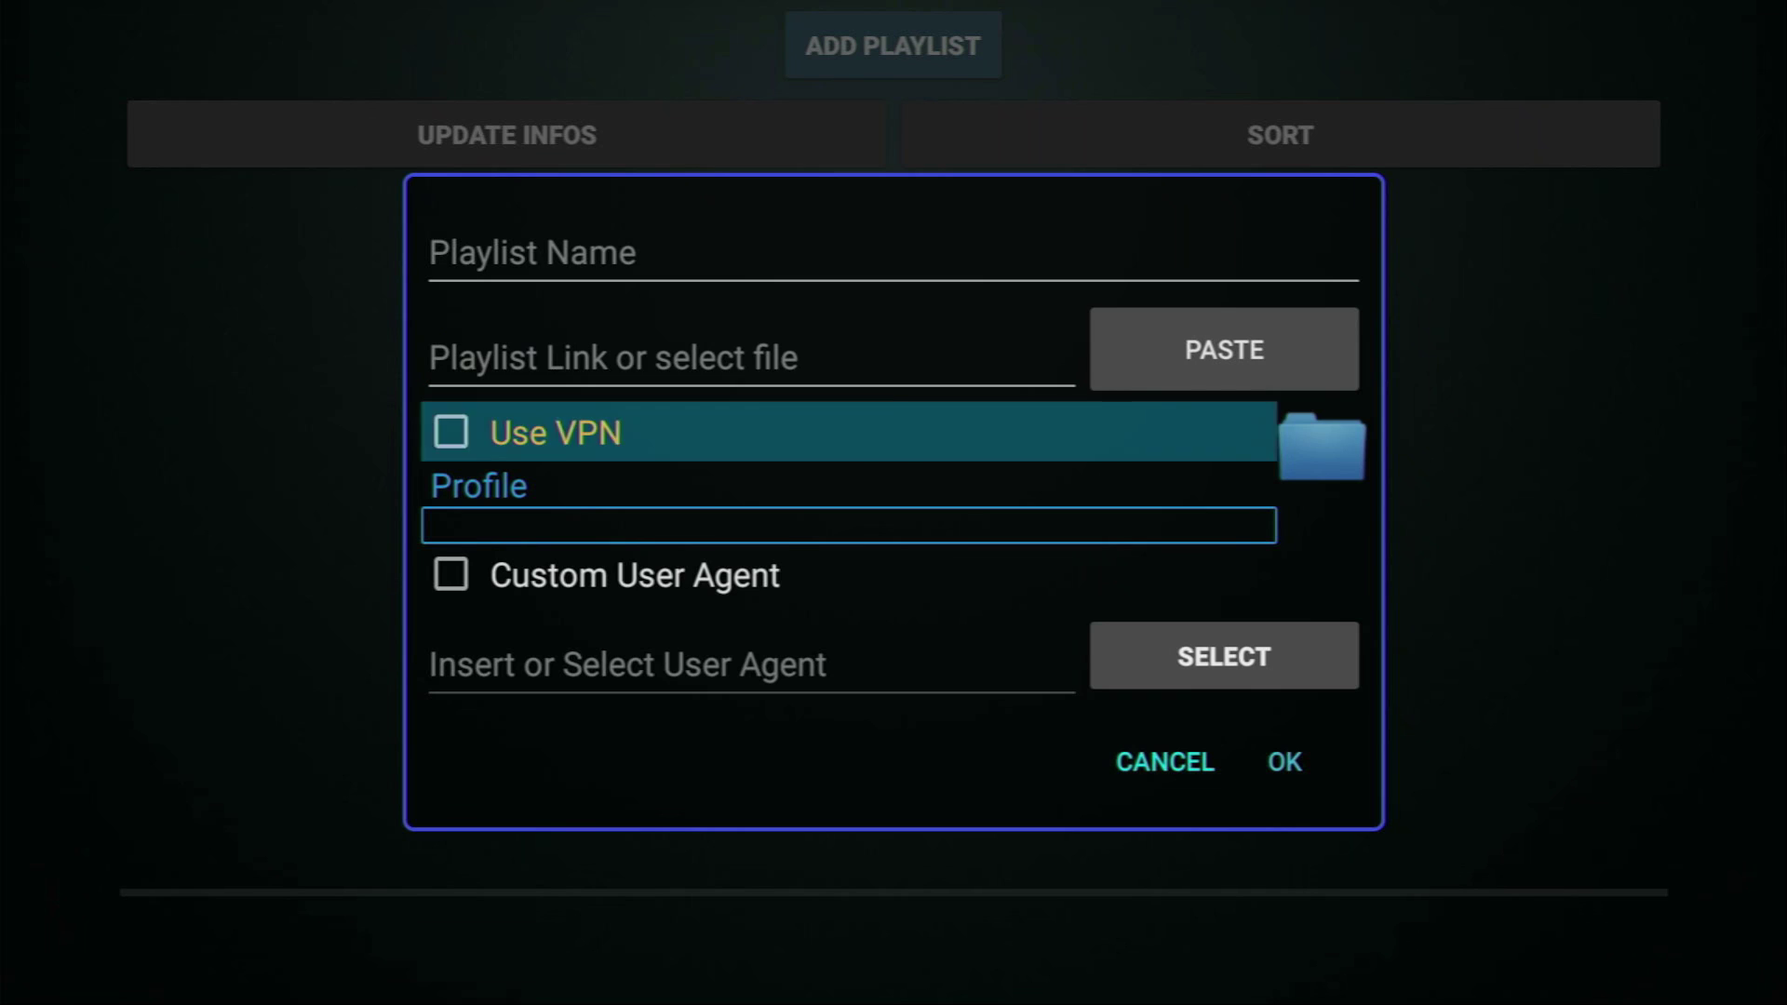
key(Down)
key(Right)
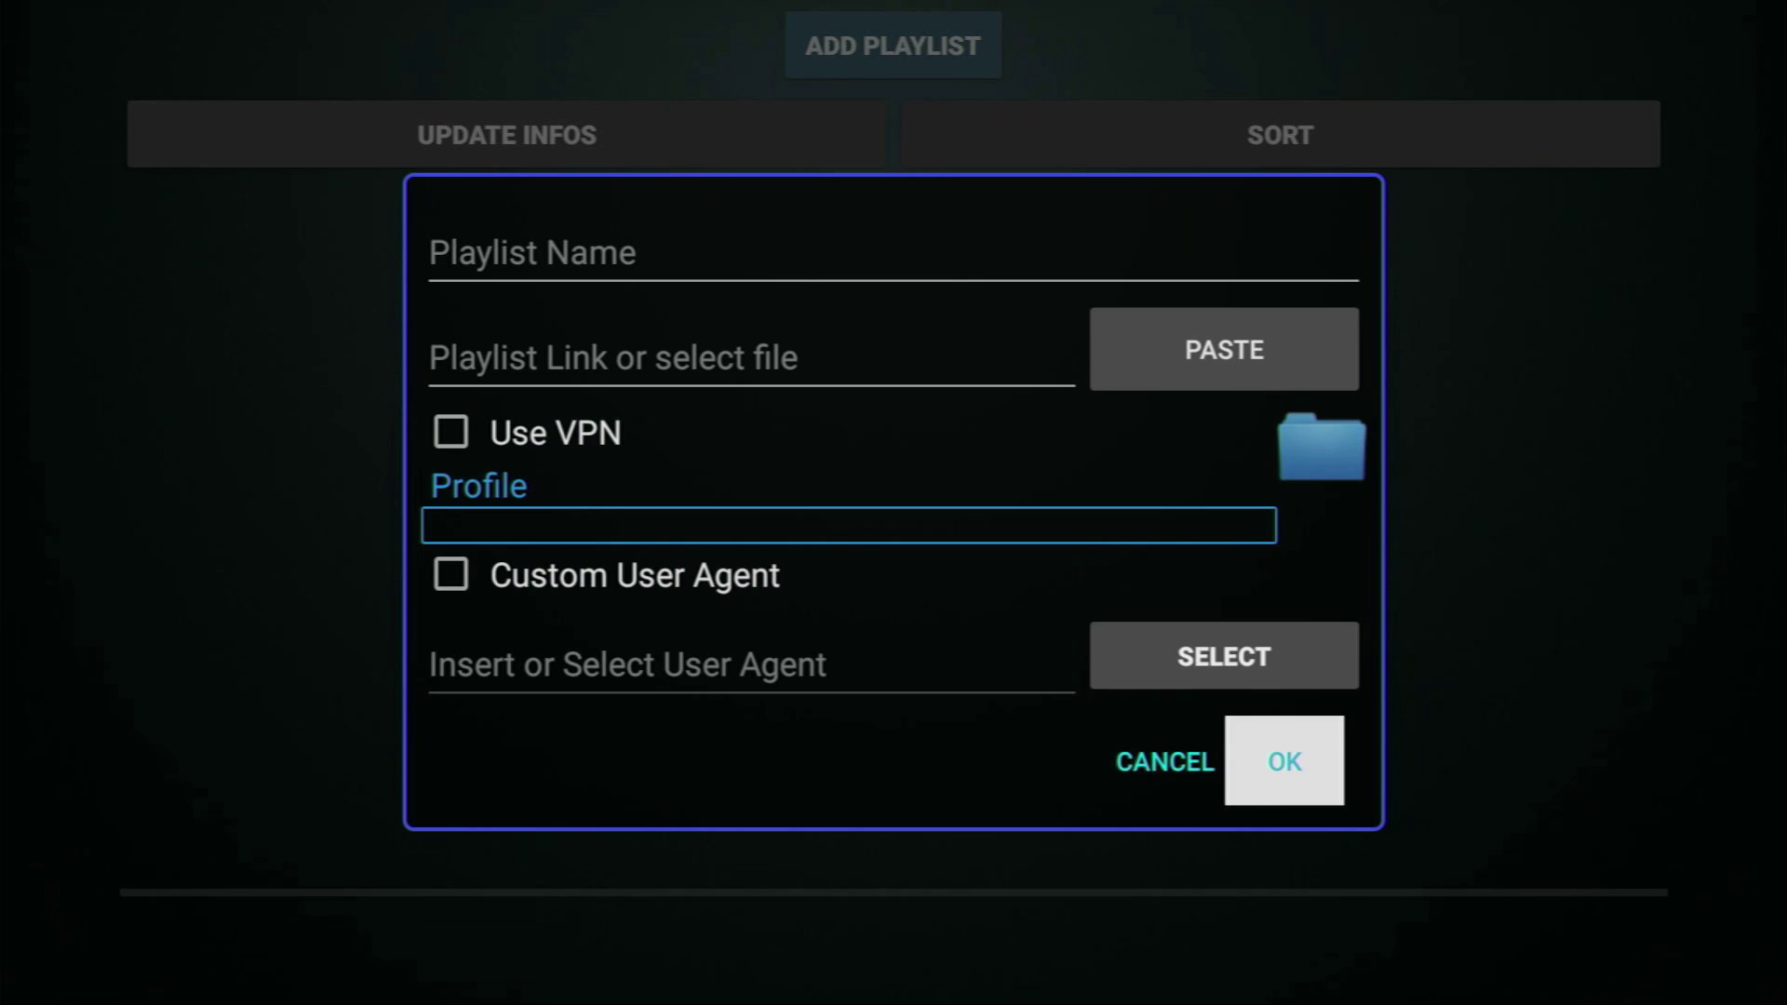
Back out to the playlist types and open the Xtream Codes Portal form
key(Return)
key(Down)
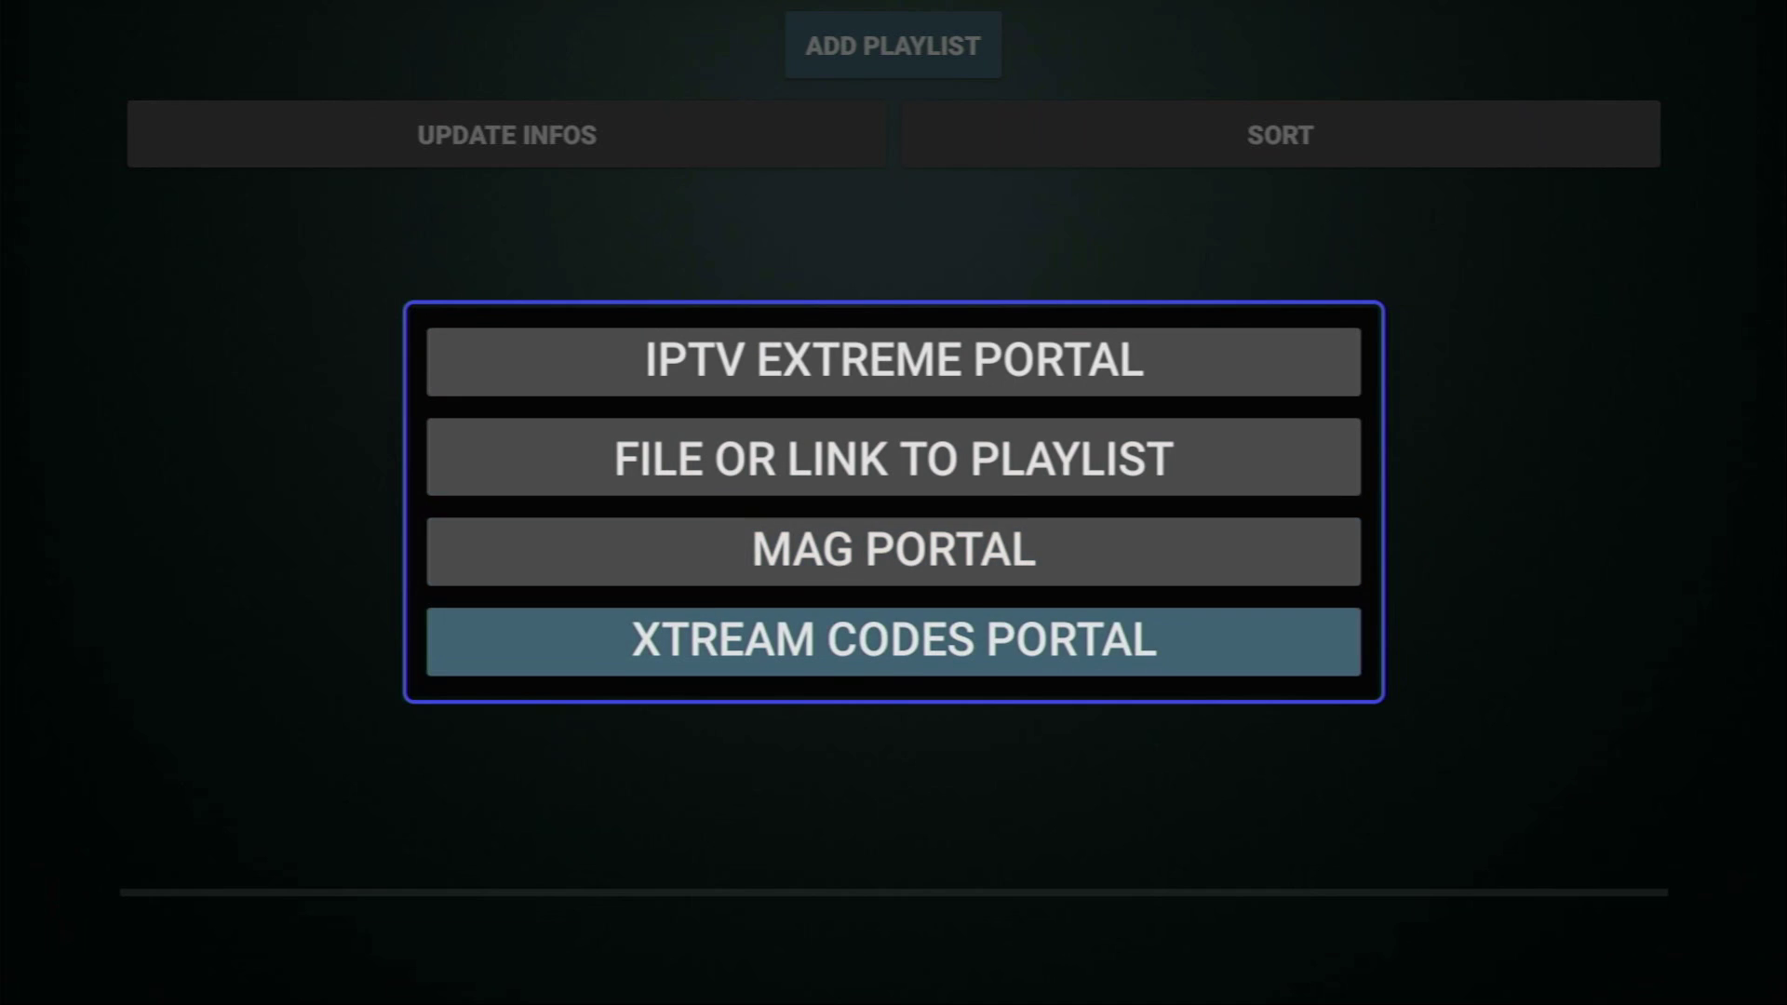
key(Return)
Step through the Server:port, Username and Password fields, then confirm with OK to reach the main menu
key(Down)
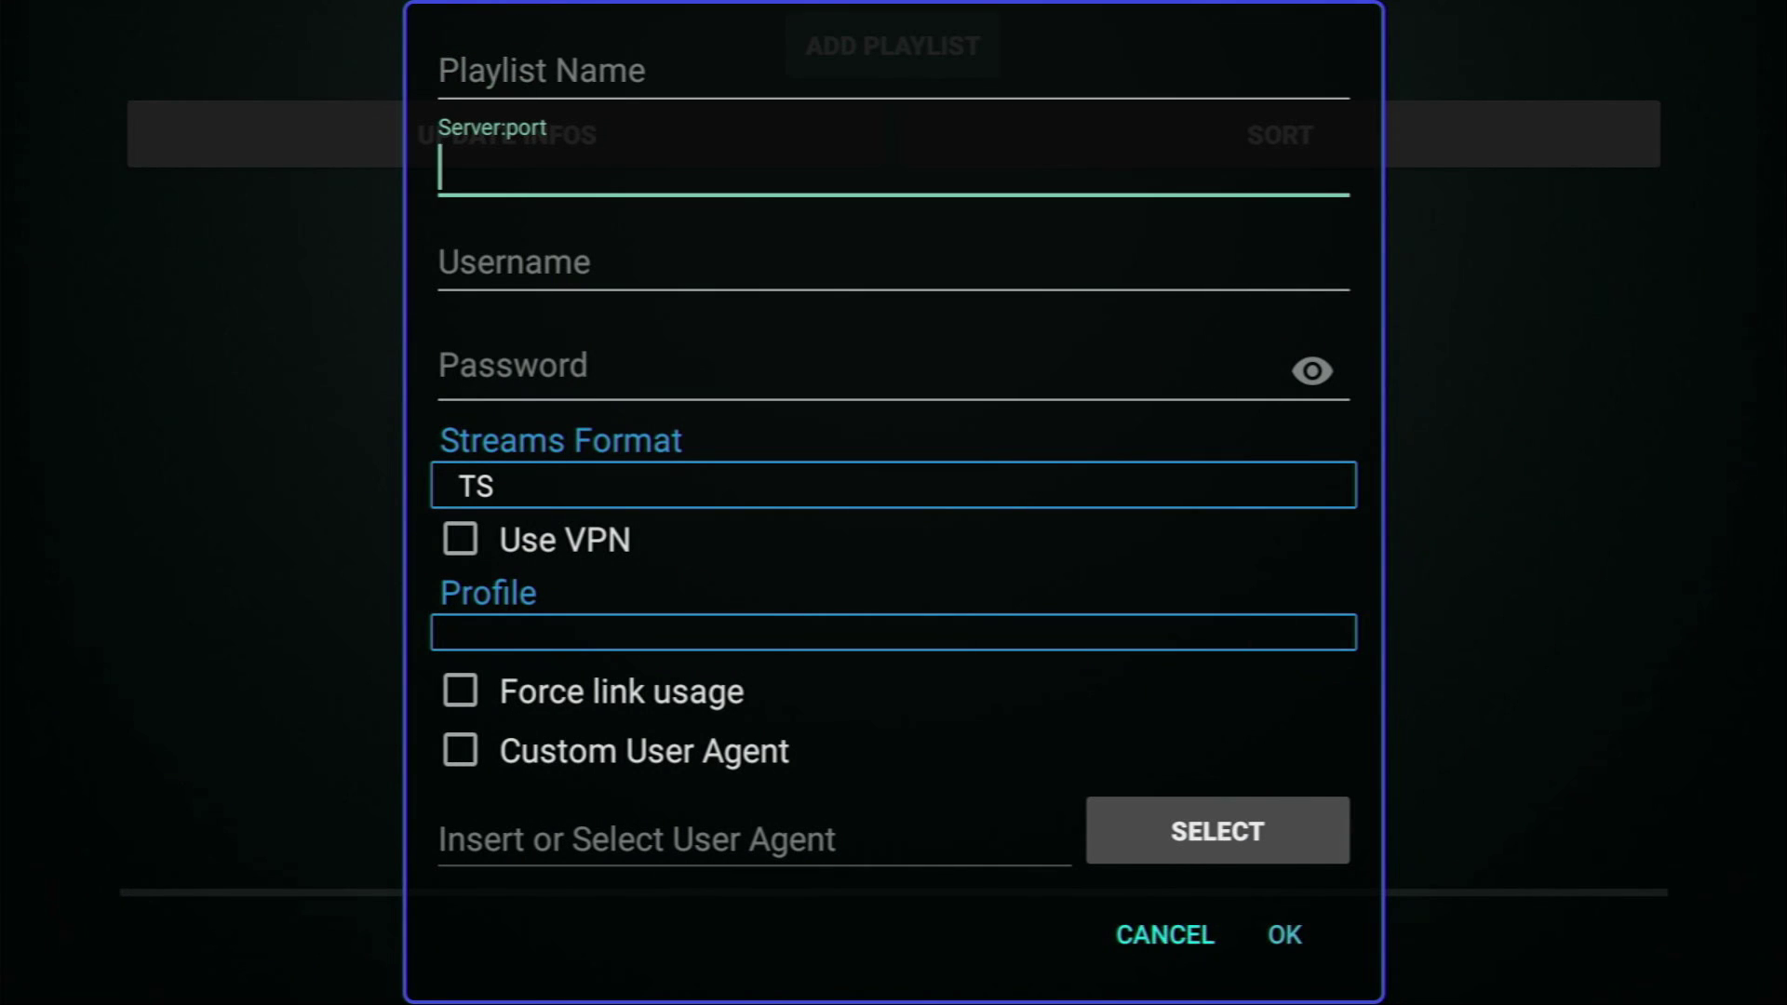
key(Down)
key(Down)
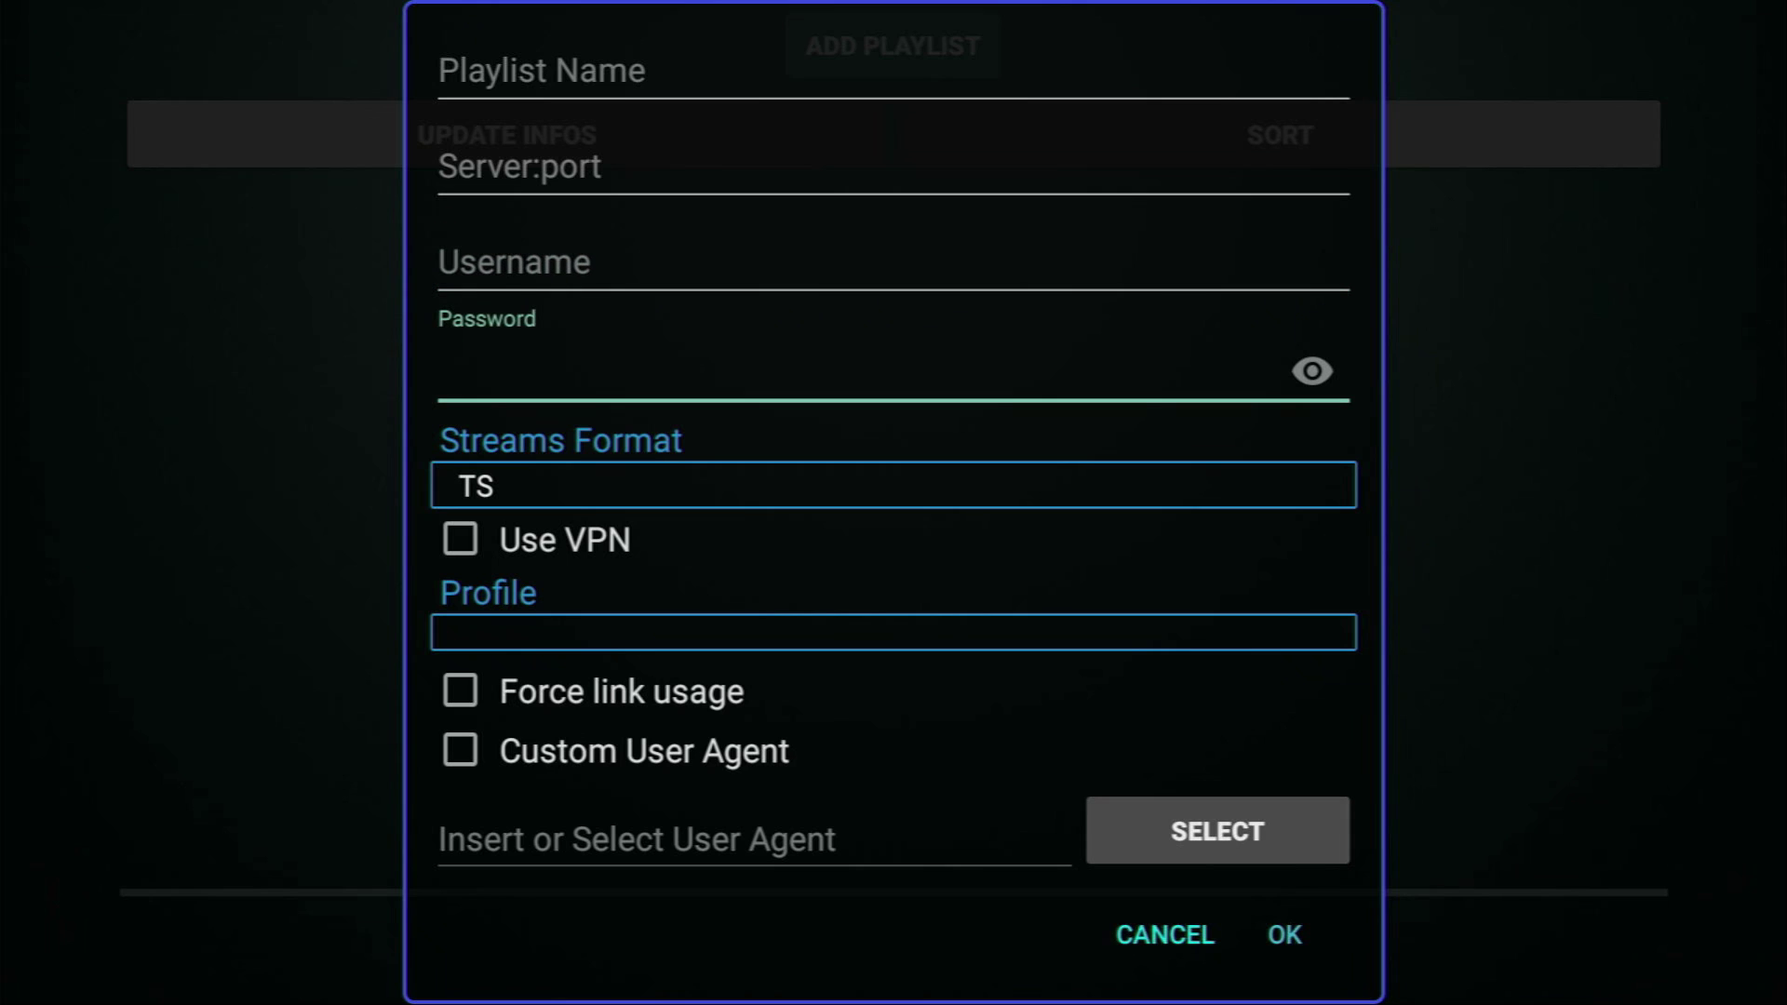
key(Down)
key(Down)
key(Down)
key(Down)
key(Right)
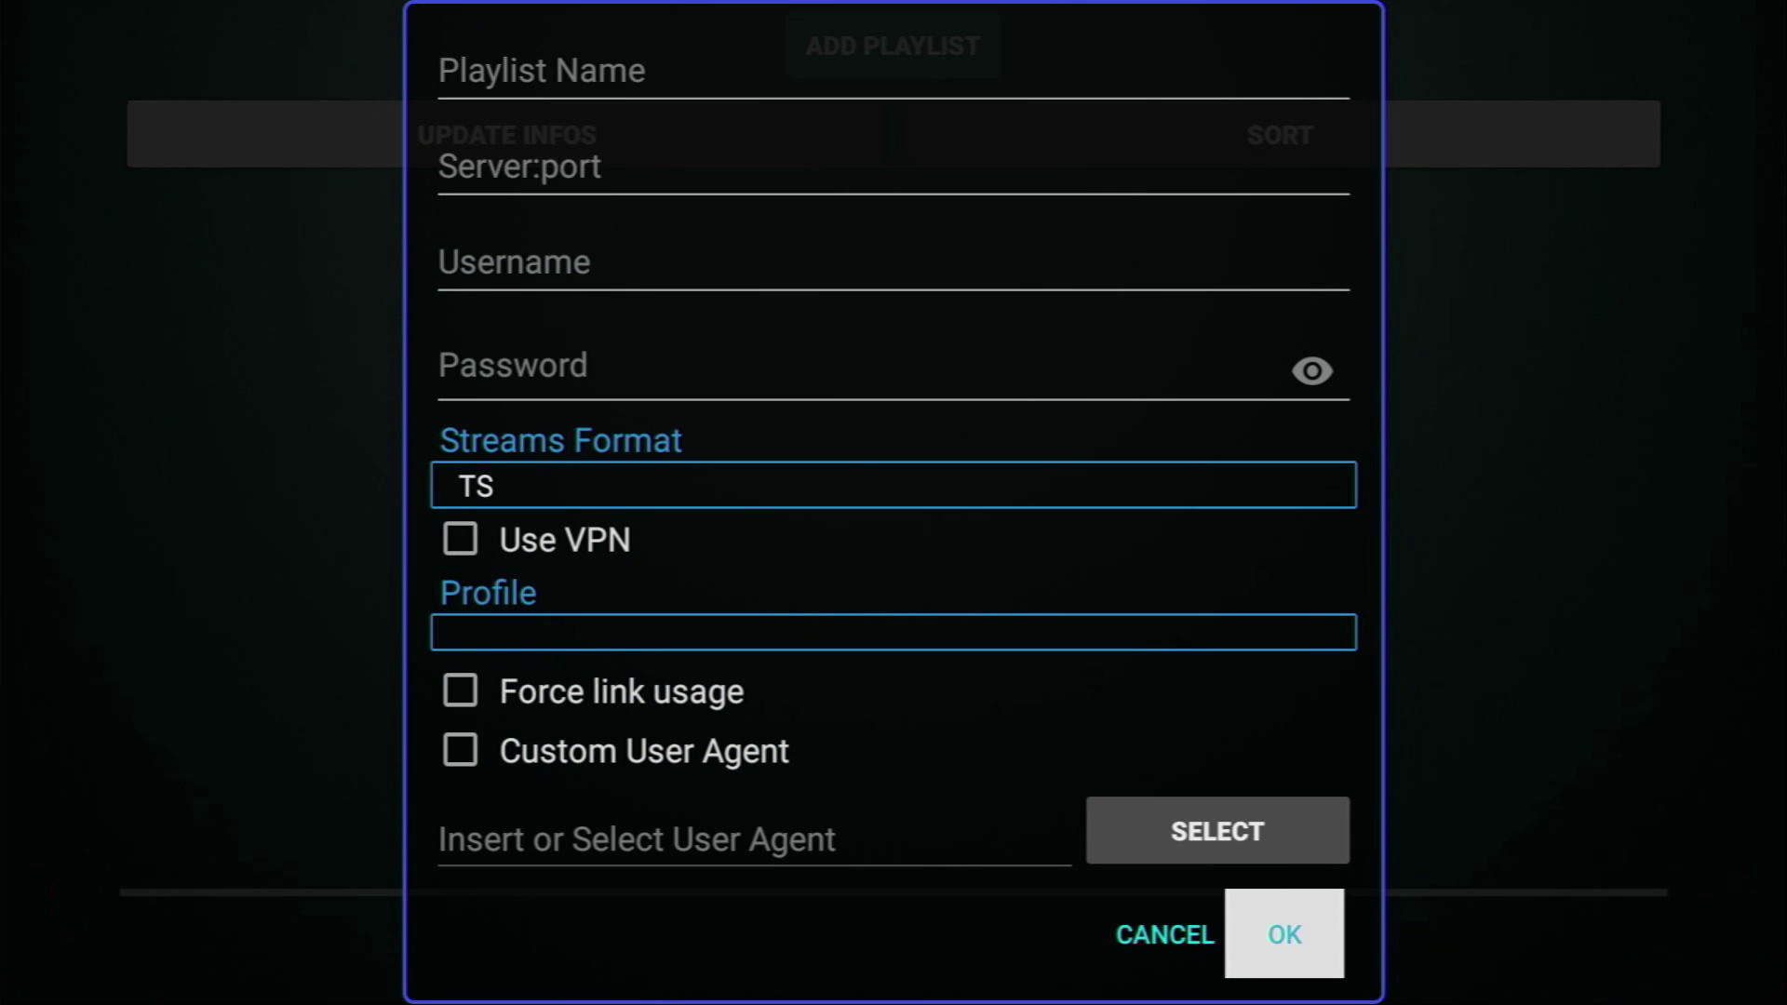
key(Return)
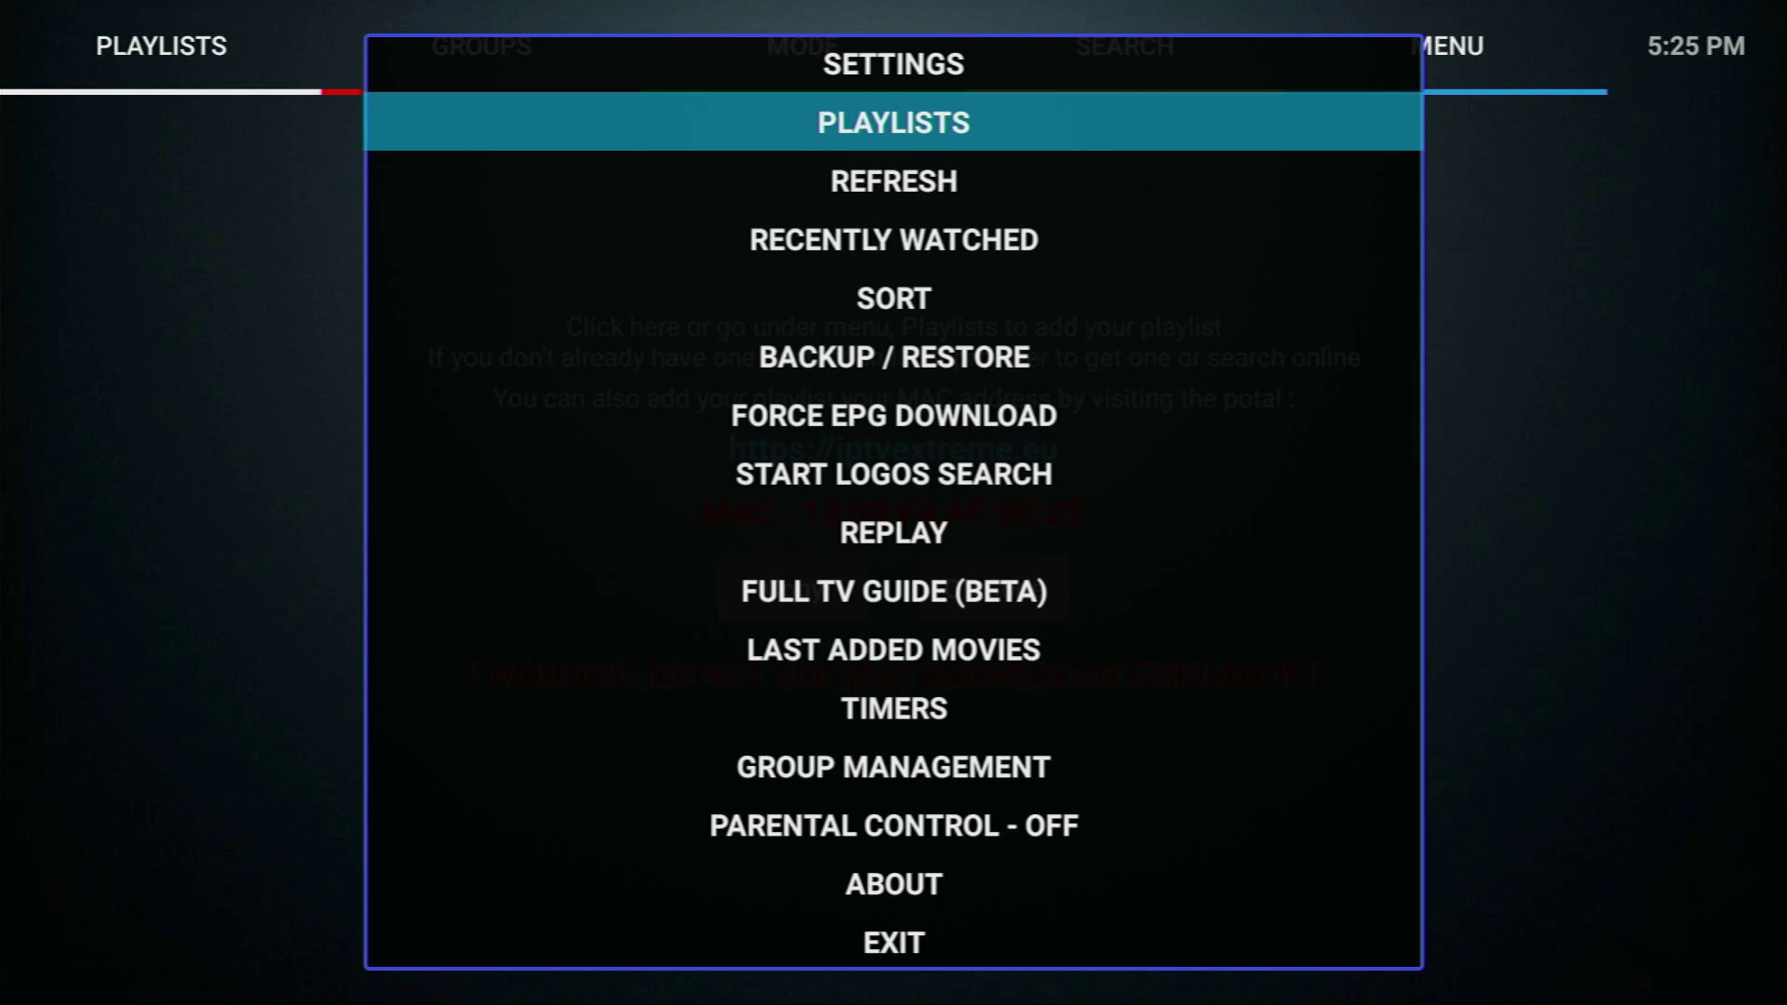